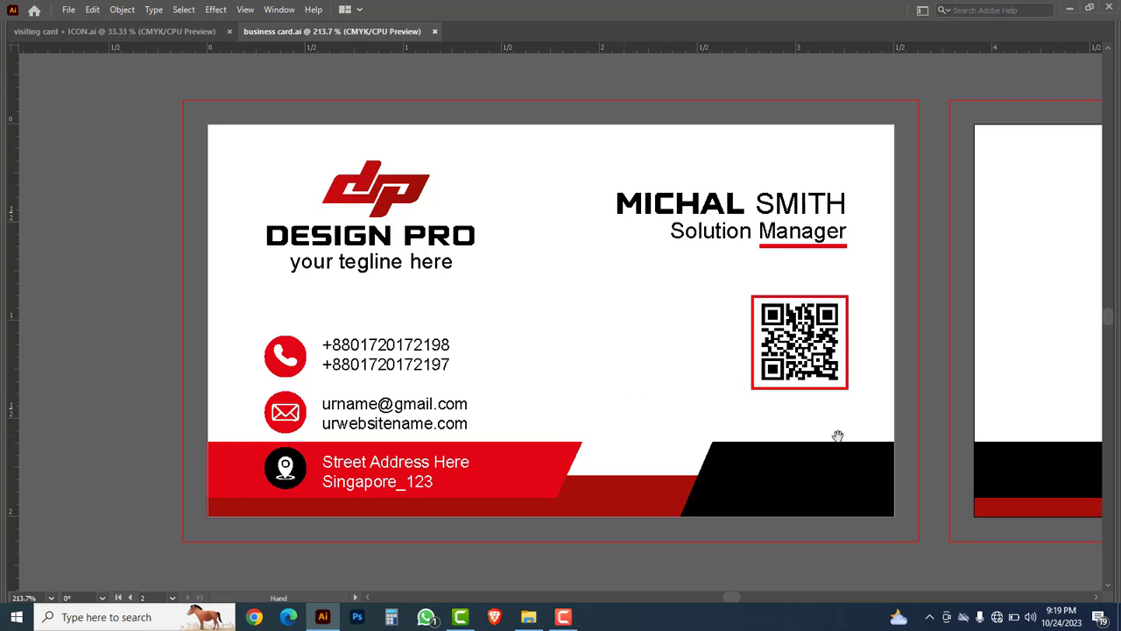
Step: Pan across the front and back of the finished card, then close business card.ai
drag(839, 436, 467, 413)
drag(857, 395, 585, 393)
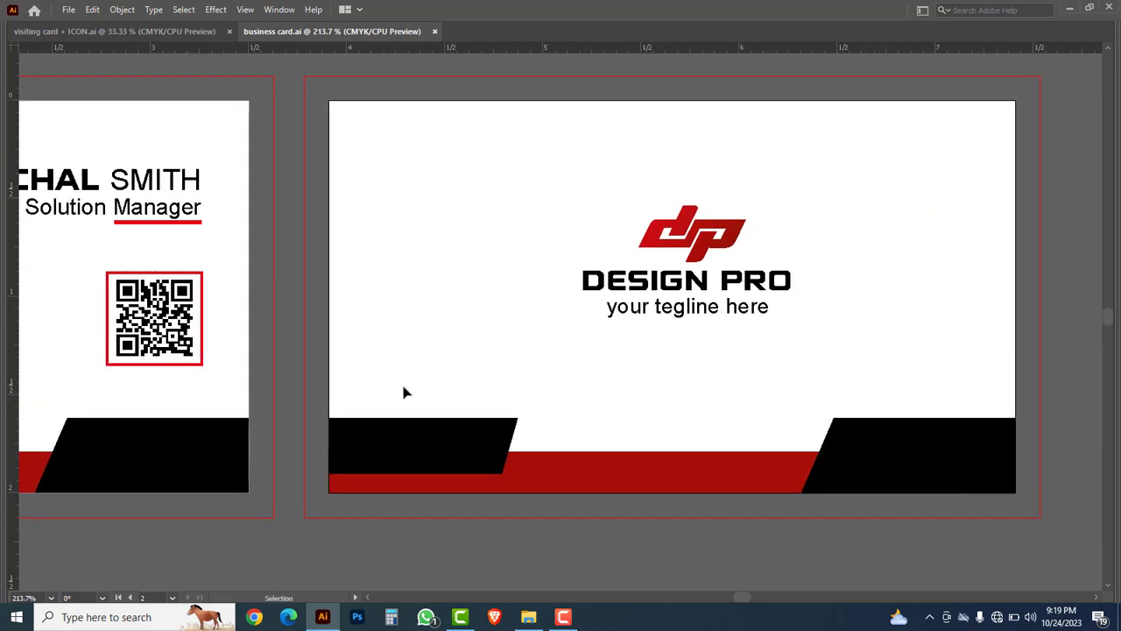
drag(278, 391, 631, 391)
drag(324, 377, 525, 358)
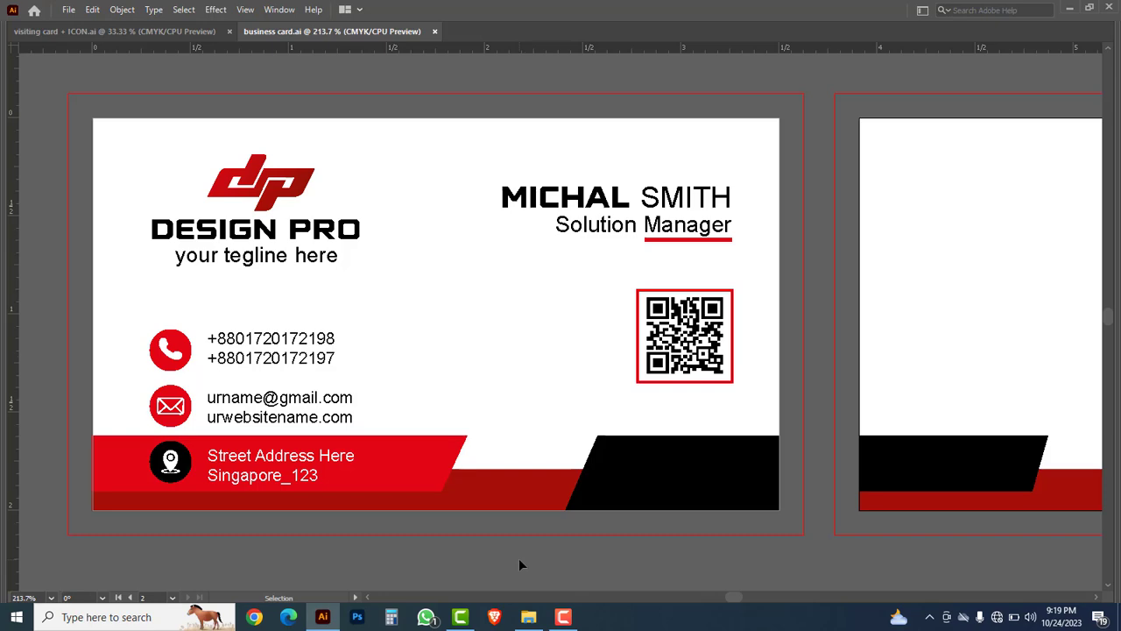
drag(901, 427, 365, 404)
drag(218, 403, 504, 405)
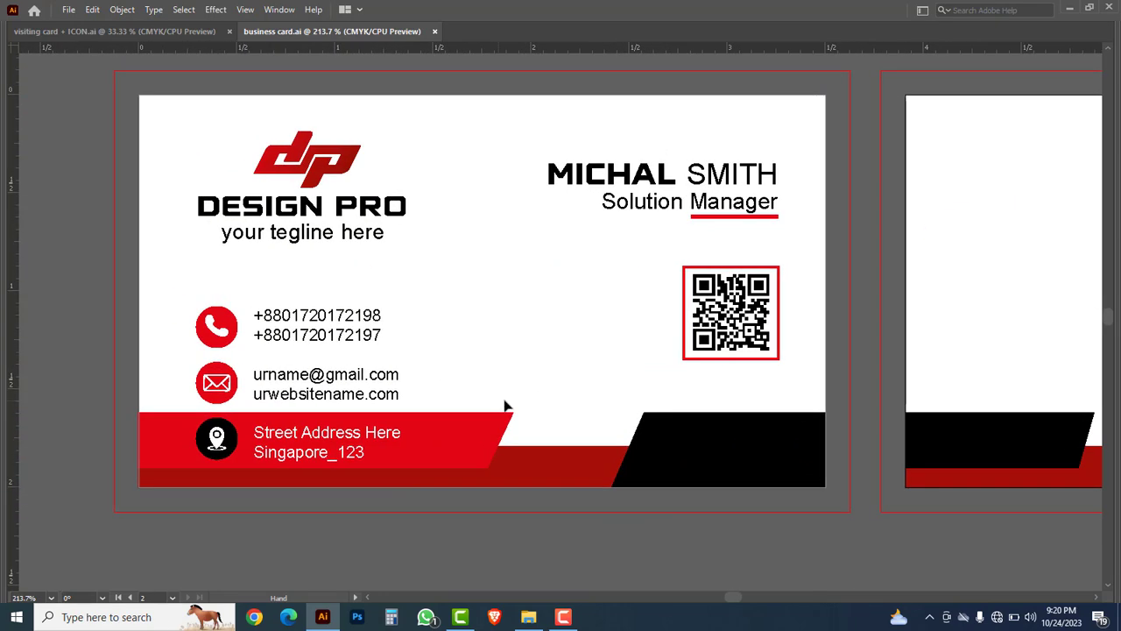
click(436, 33)
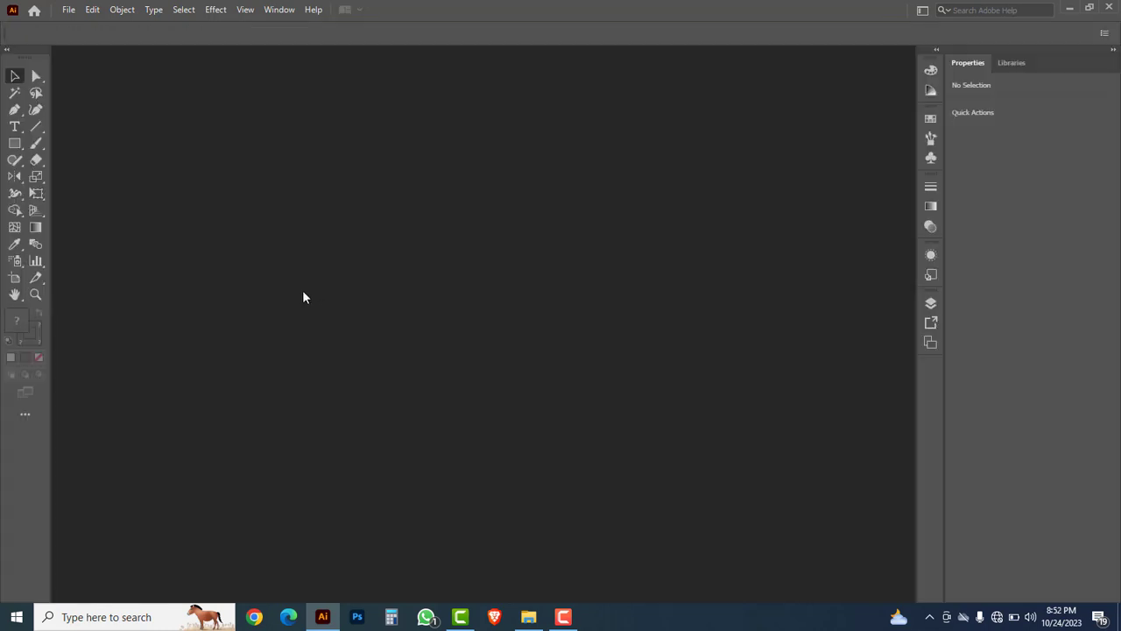
Step: Create a custom document in inches, 3.5 × 2 landscape, with 0.125 in bleed
click(68, 10)
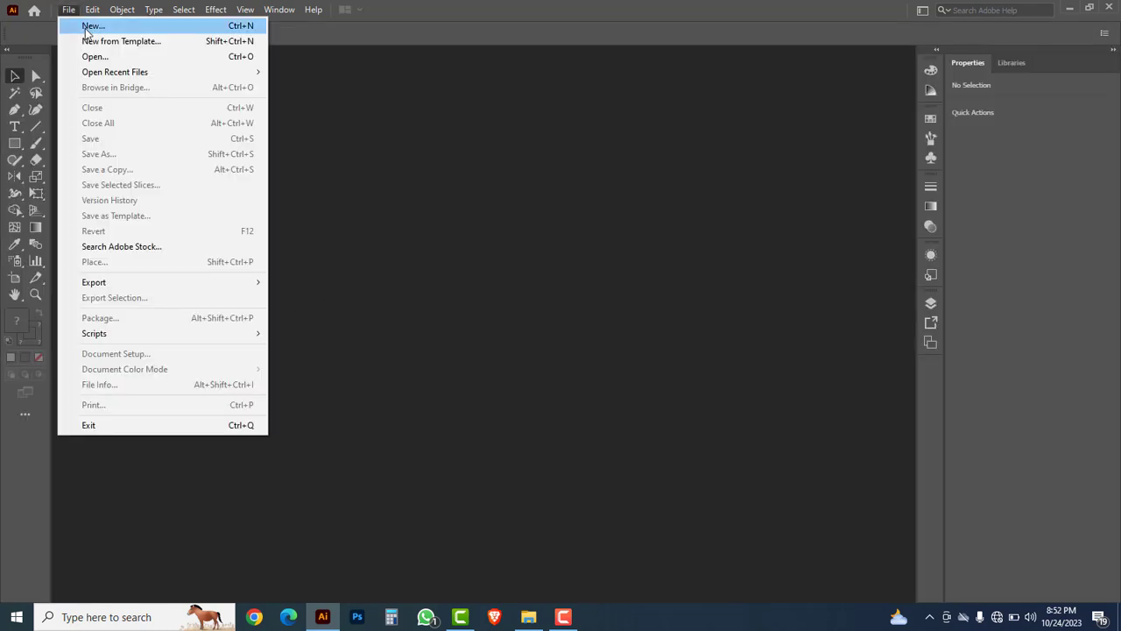
click(88, 29)
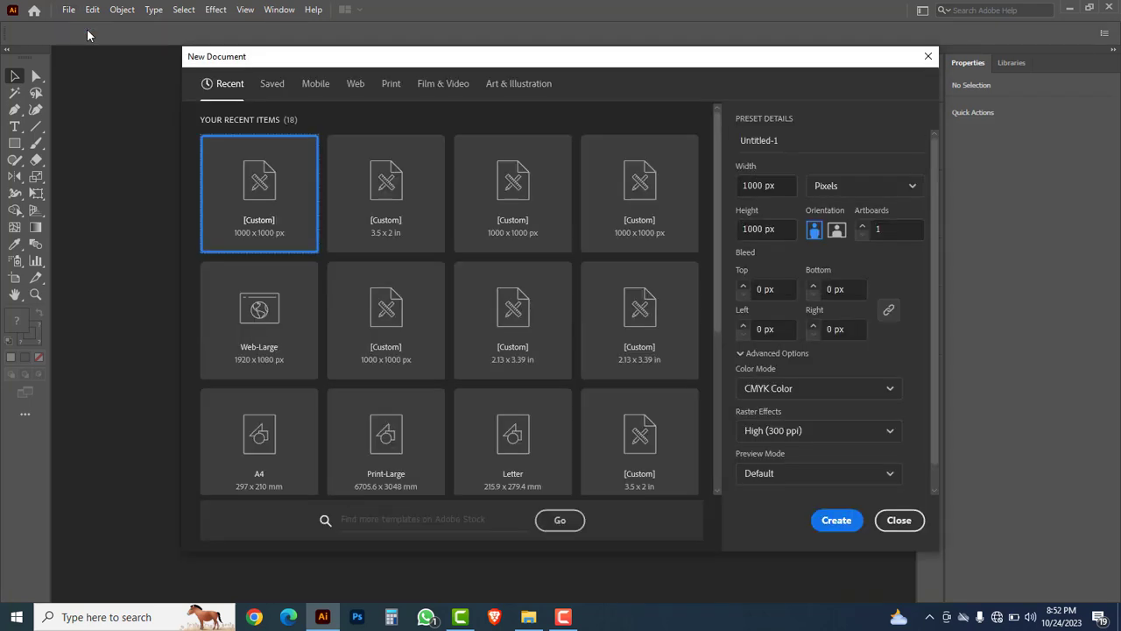
click(390, 321)
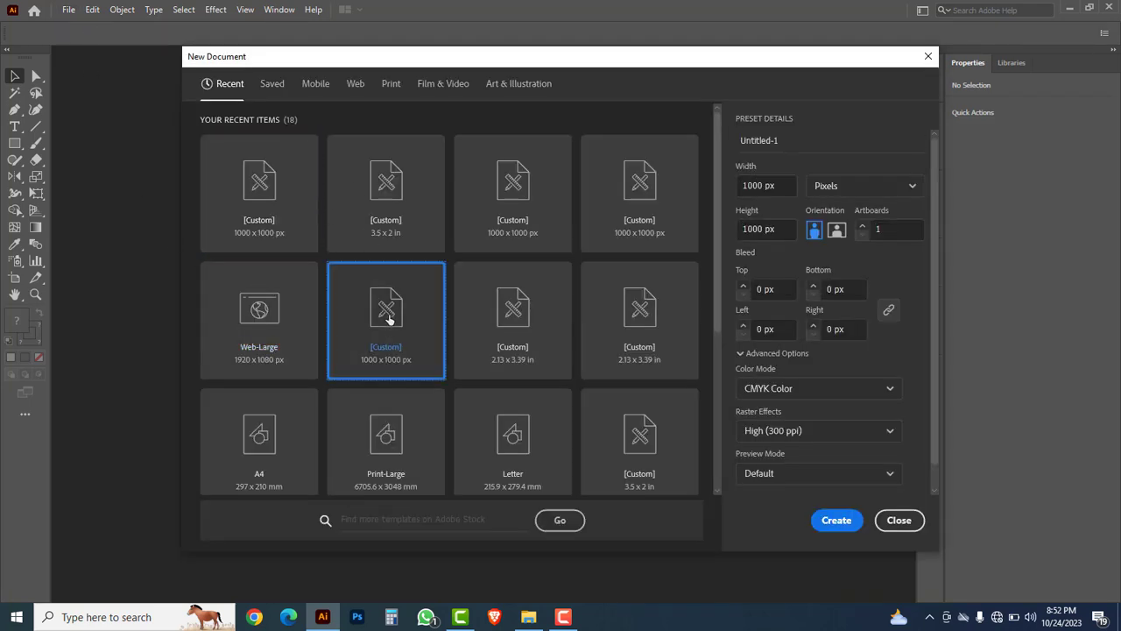
click(914, 188)
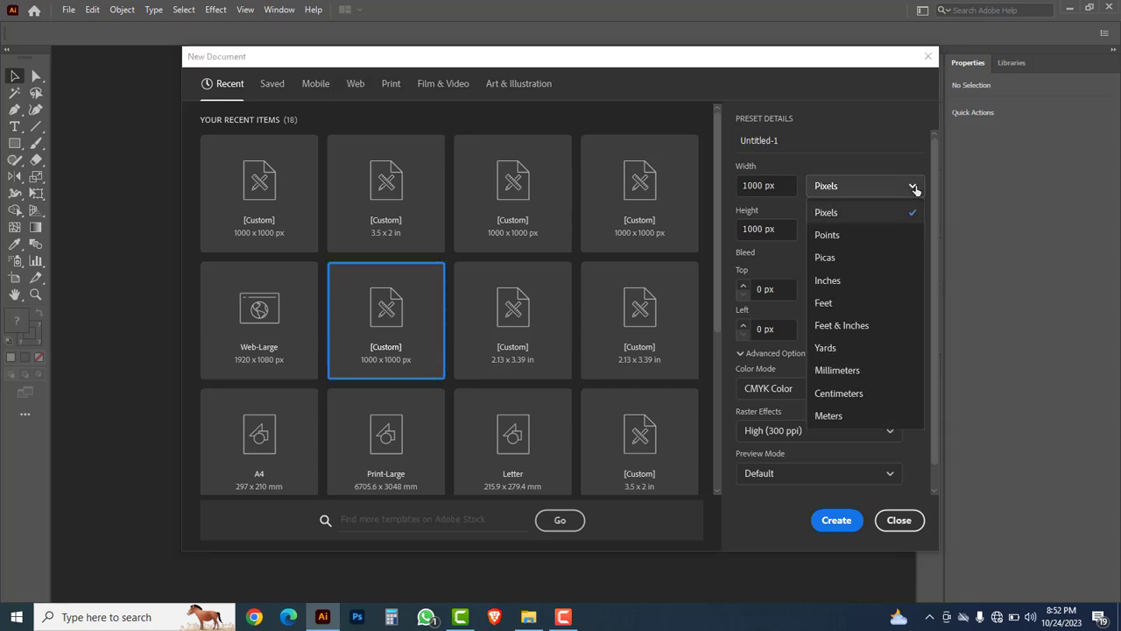
click(832, 283)
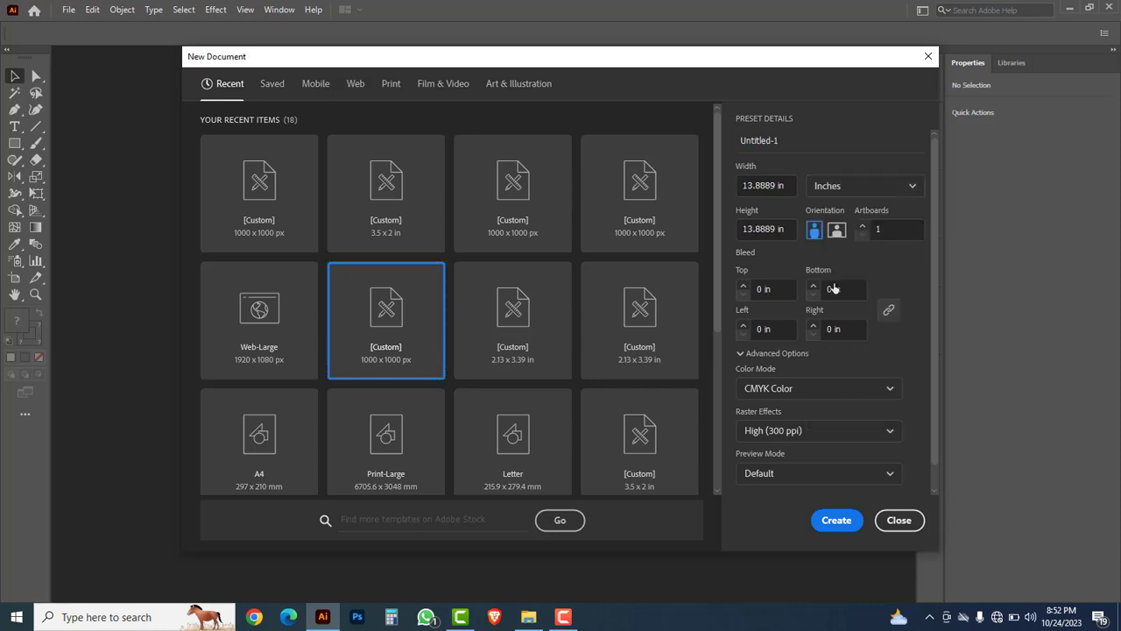
click(790, 184)
key(BackSpace)
key(BackSpace)
key(BackSpace)
key(BackSpace)
key(BackSpace)
key(BackSpace)
key(Tab)
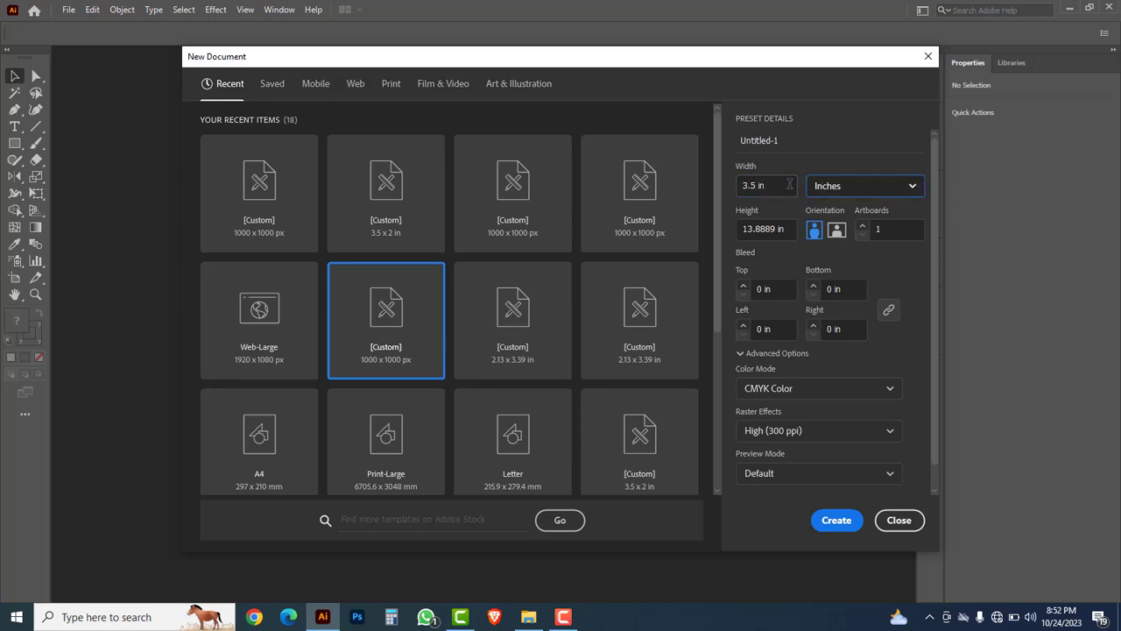
key(Tab)
text(2)
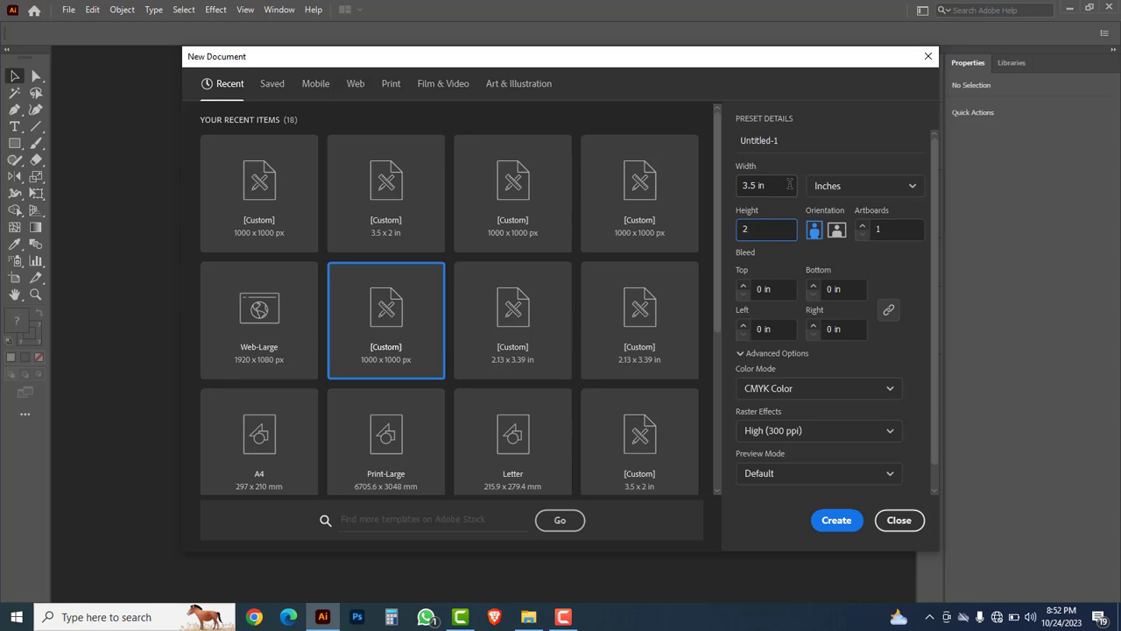
click(743, 287)
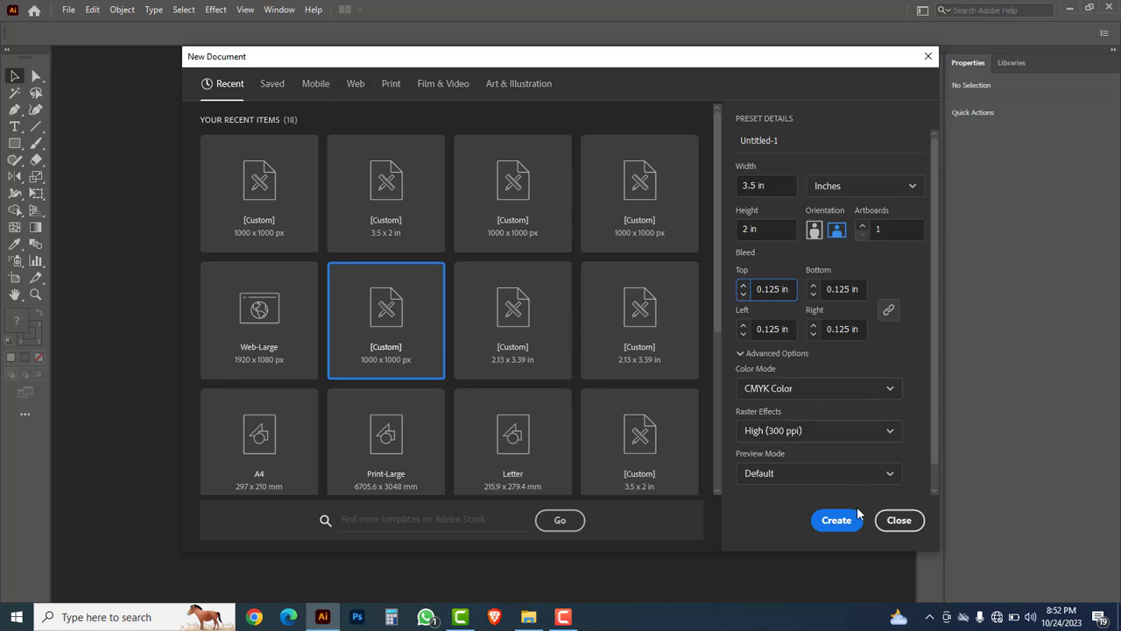
click(835, 522)
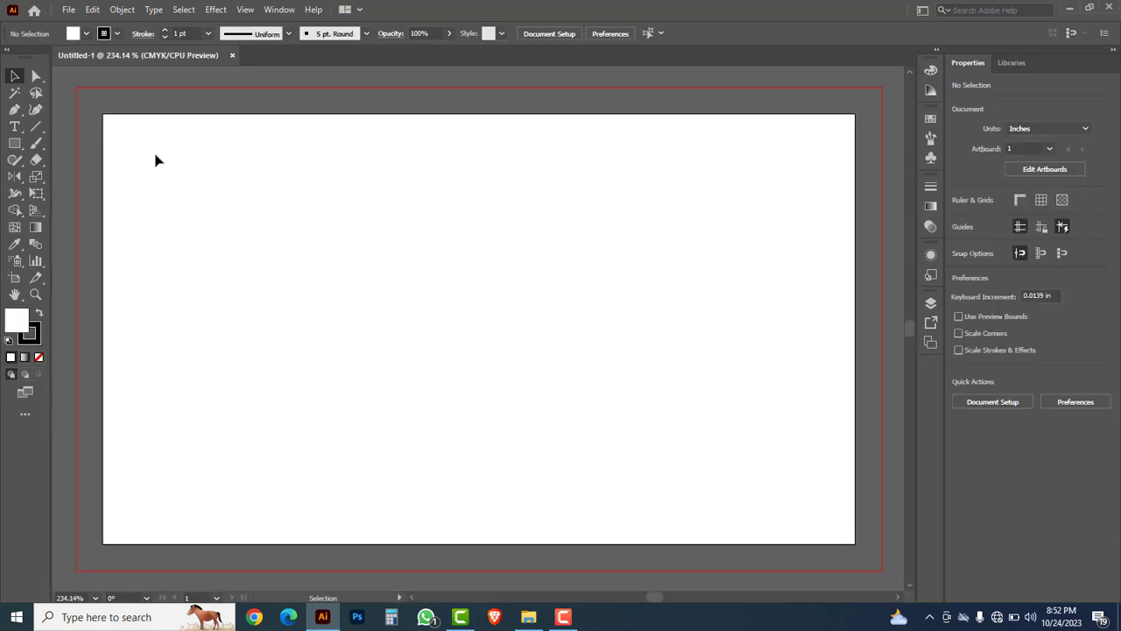
Step: Type the title 'DESIGN PRO' near the card's upper left
click(17, 128)
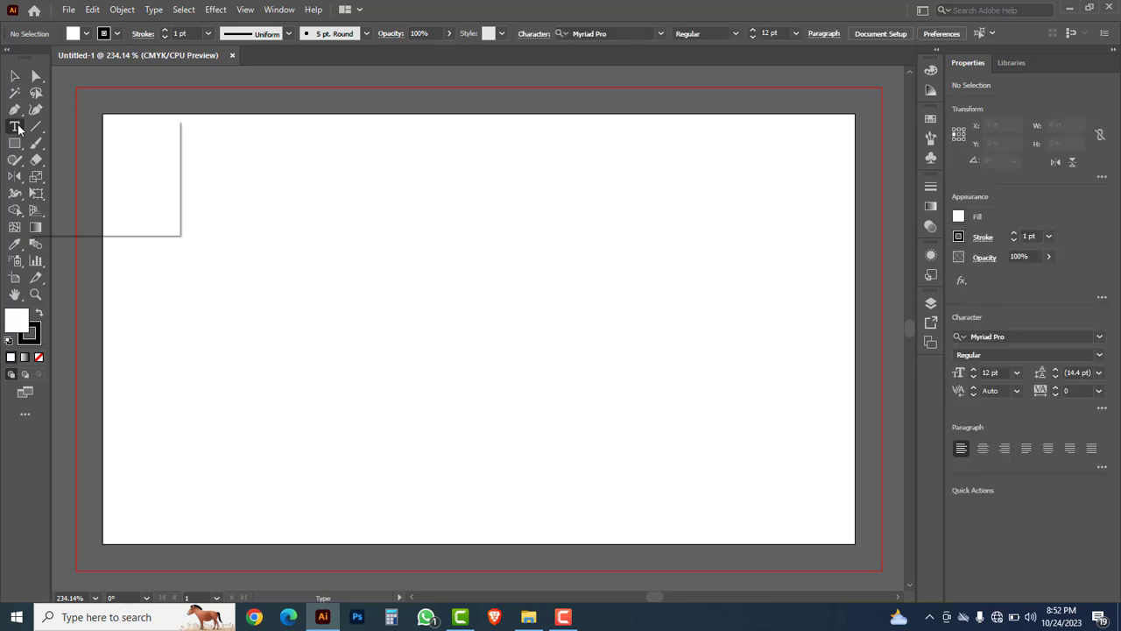
click(68, 127)
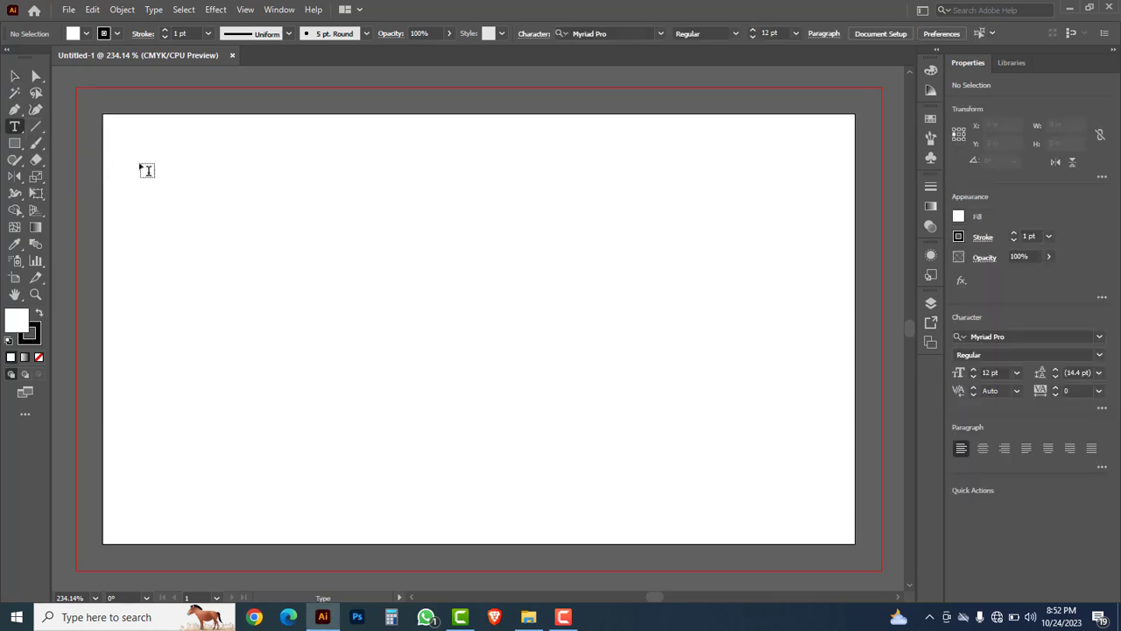
click(207, 182)
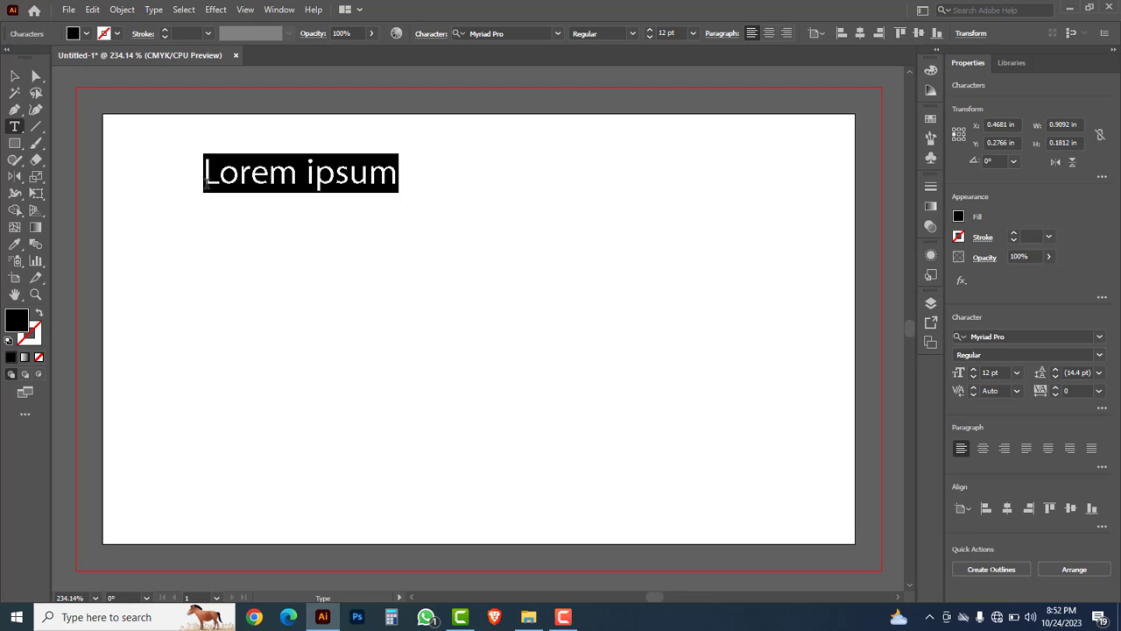
text(D)
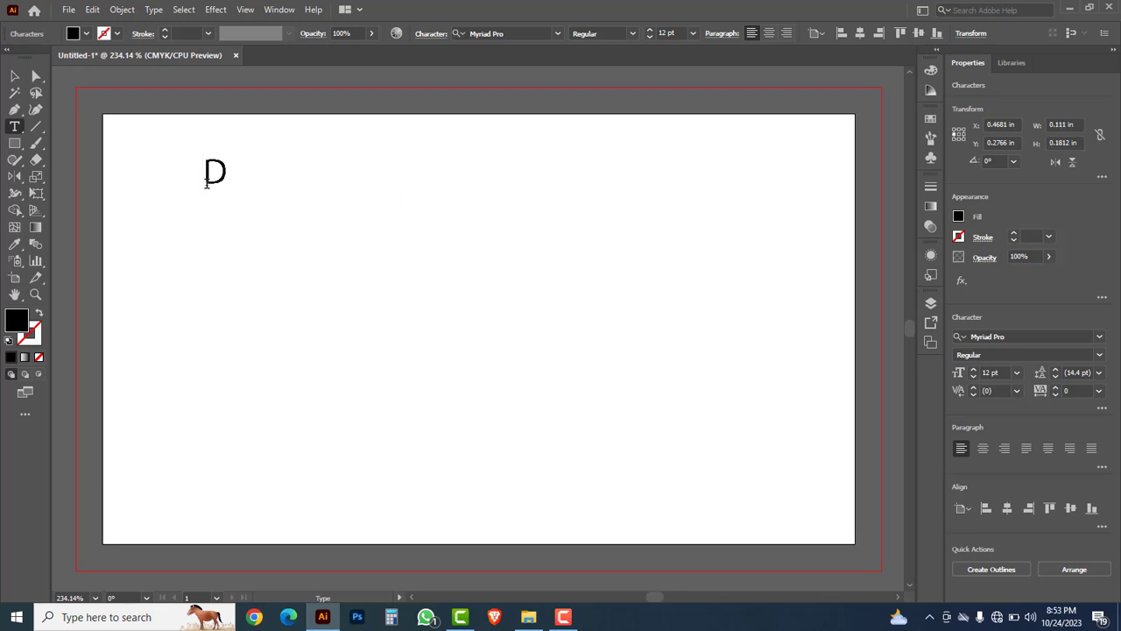
text(ESIGN PRO)
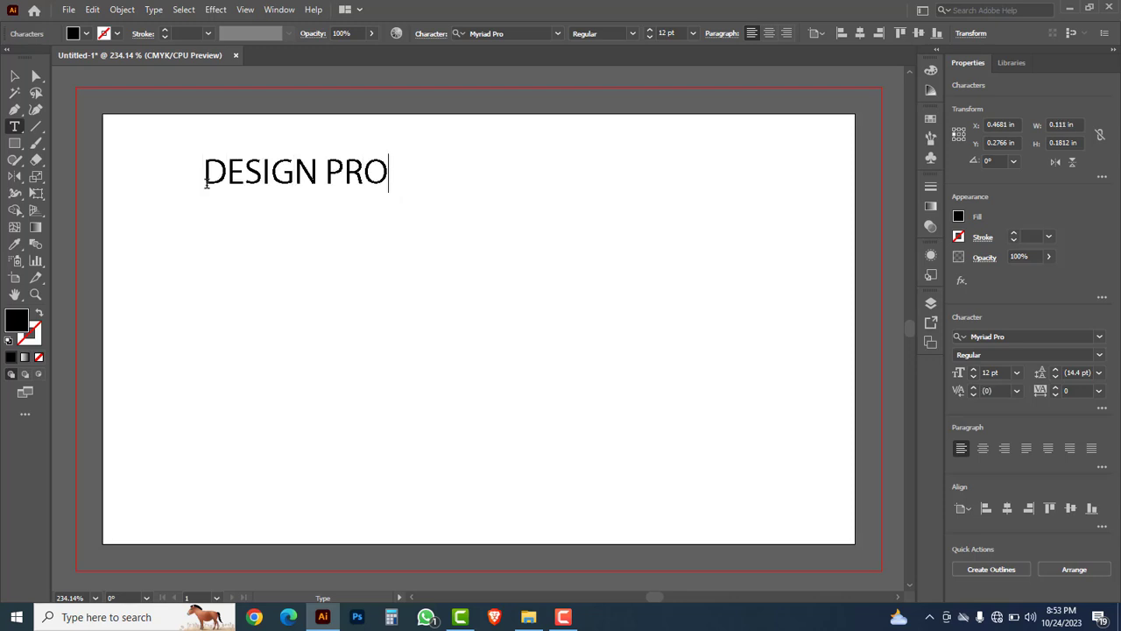
Step: Set DESIGN PRO in Armstrong Extrabold, then reposition it and shrink it slightly
click(15, 77)
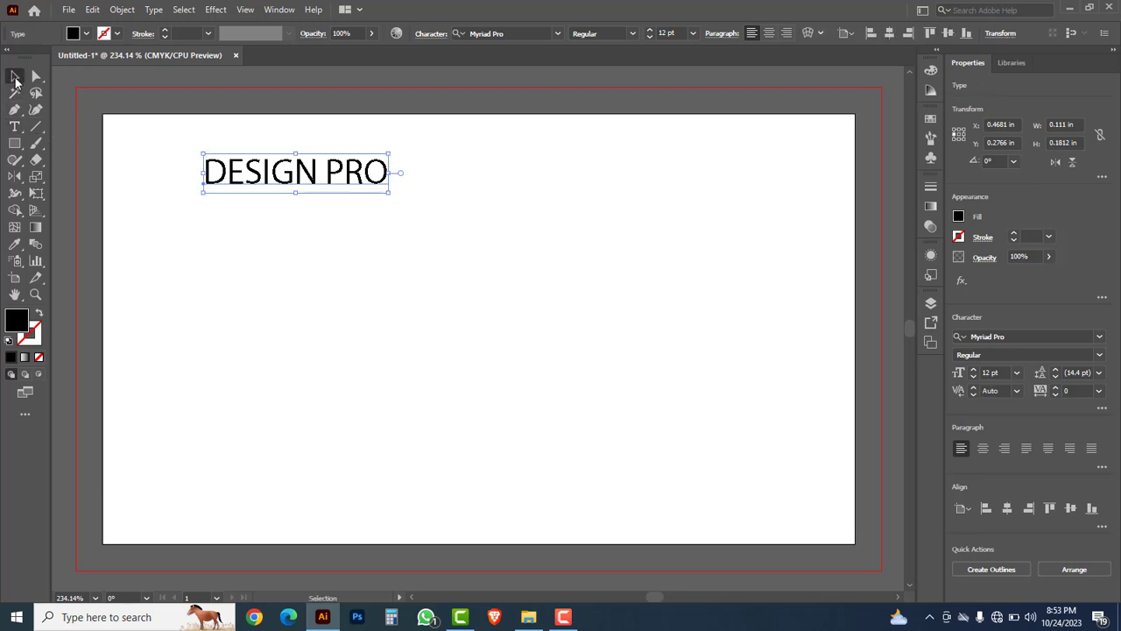
click(558, 34)
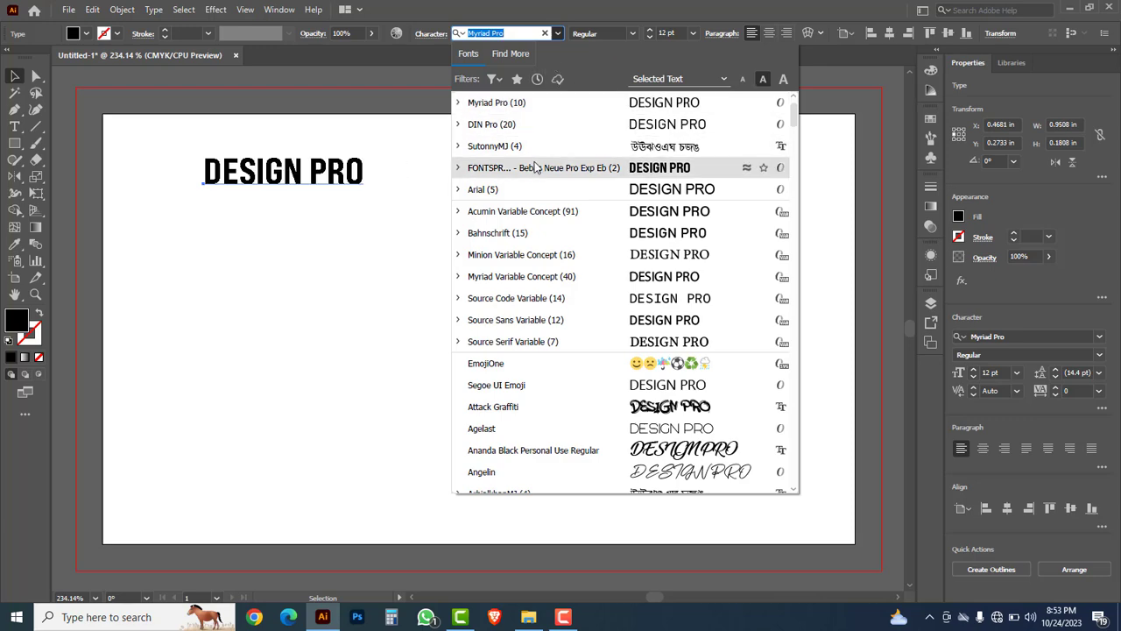
scroll(620, 271, down, 5)
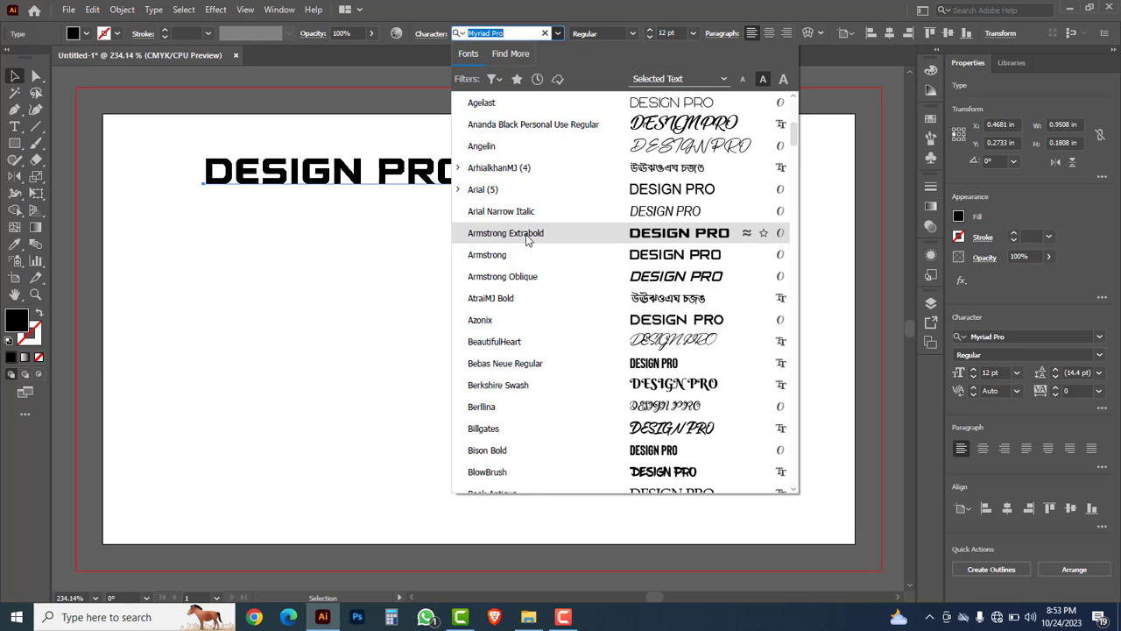
click(527, 239)
drag(405, 178, 385, 202)
drag(451, 217, 353, 248)
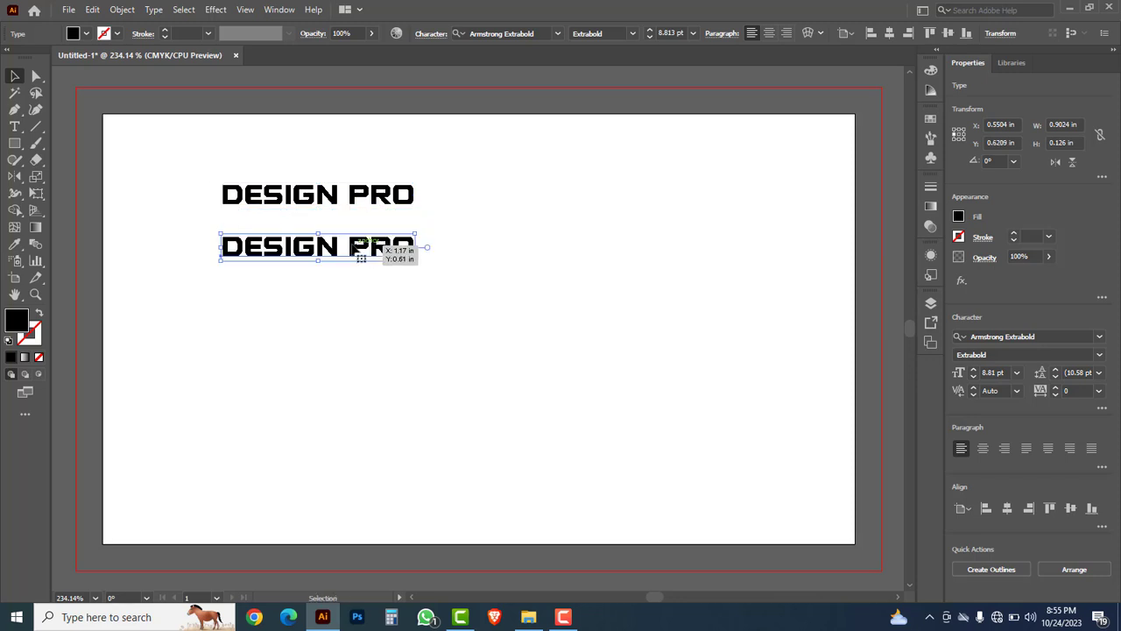
Step: Change the title copy to Arial text reading 'your tegline here'
double_click(353, 249)
key(ctrl+a)
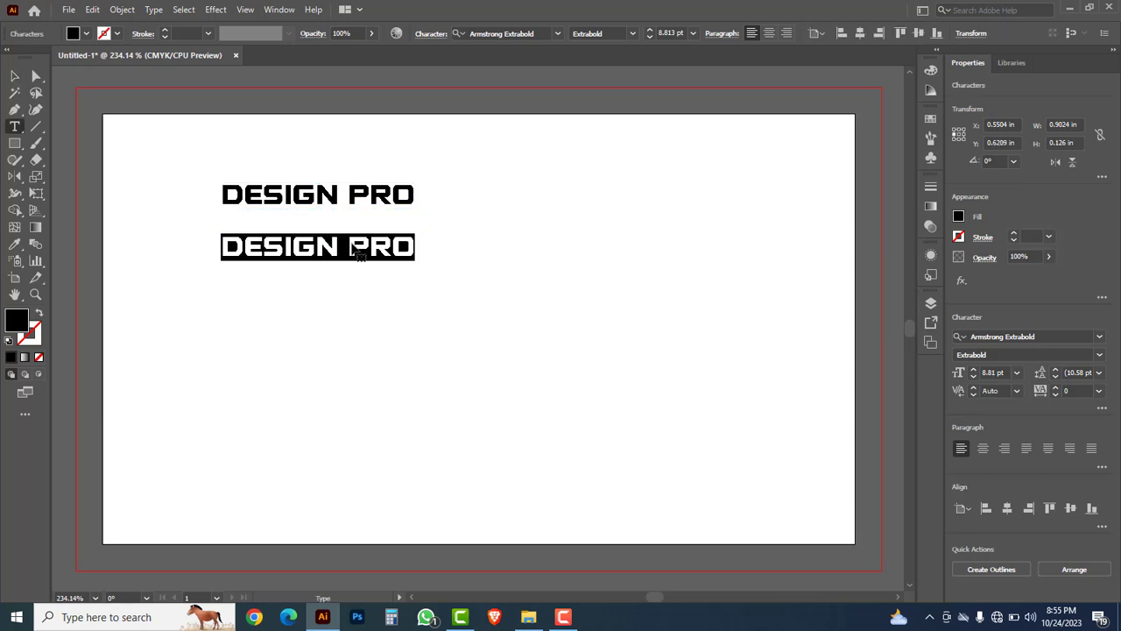
click(559, 33)
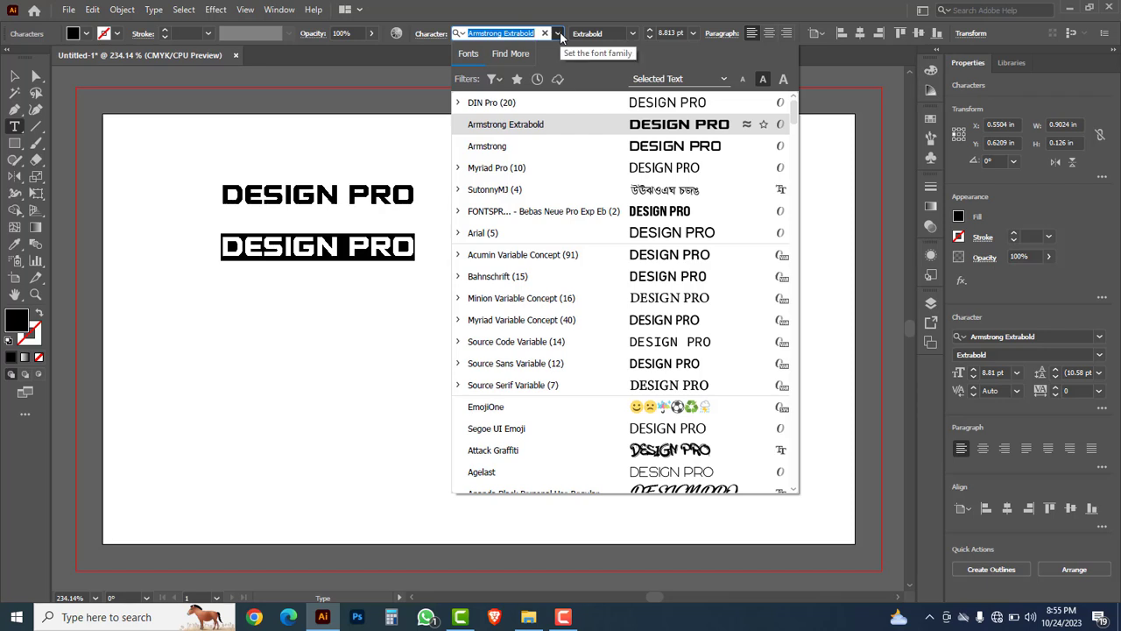
click(671, 233)
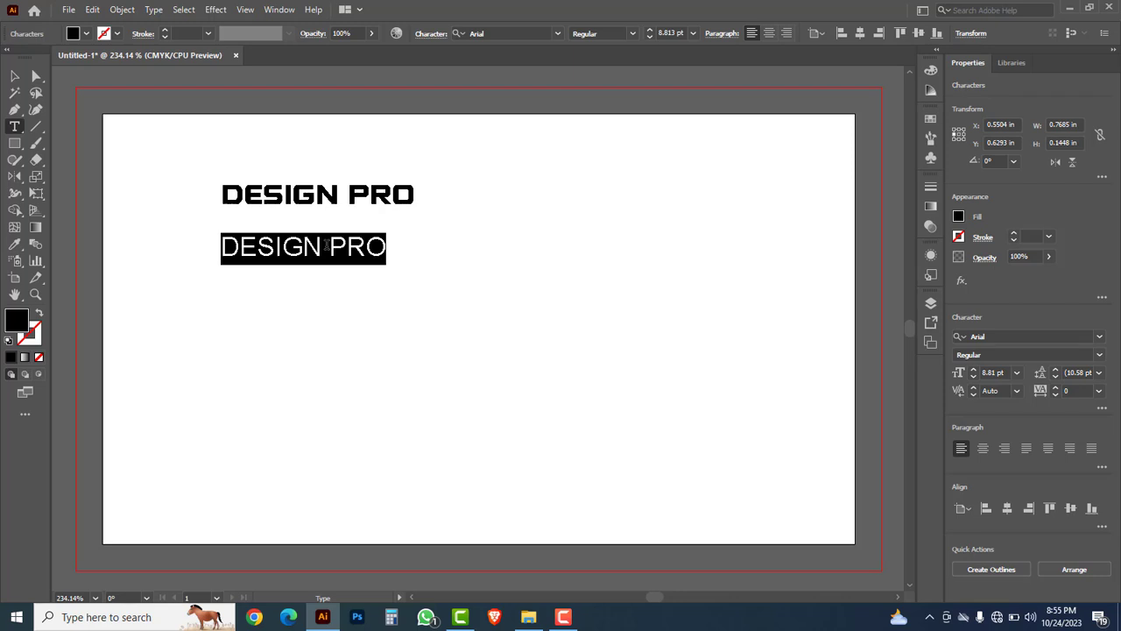
text(your teg)
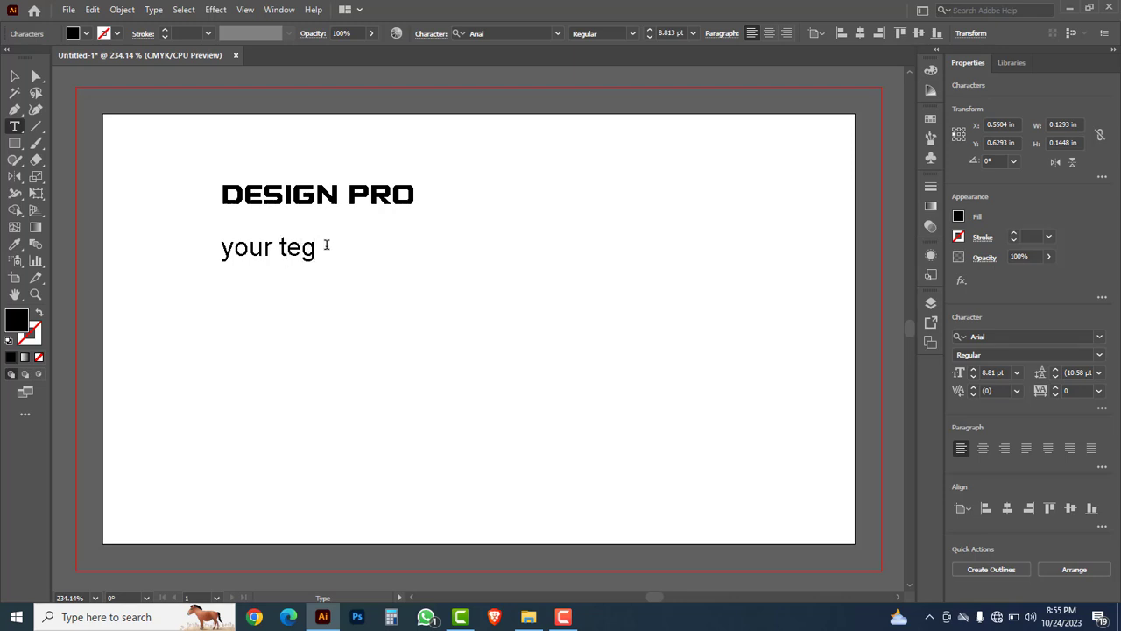
text(line here)
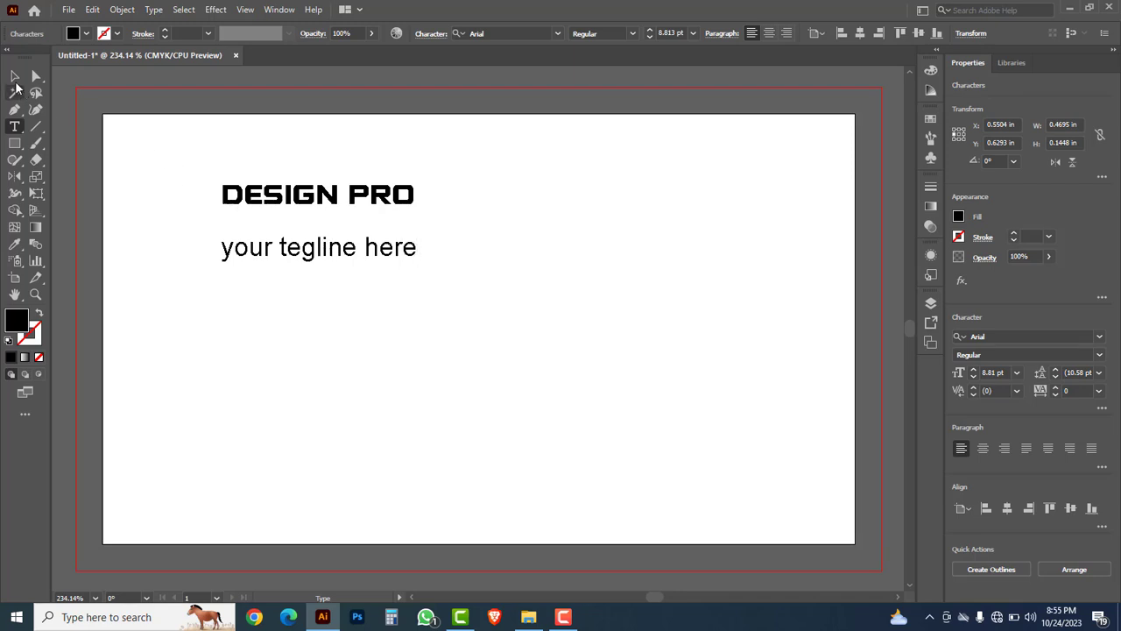
Step: Shrink the tagline to fit under the title and move both lines down slightly
click(15, 79)
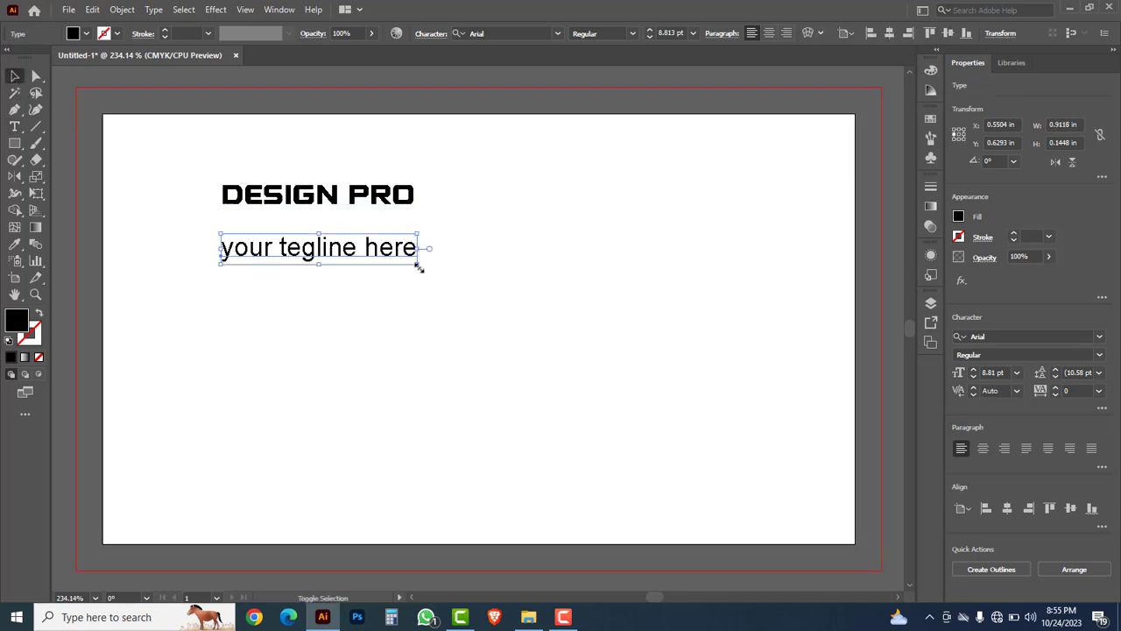
drag(418, 266, 340, 225)
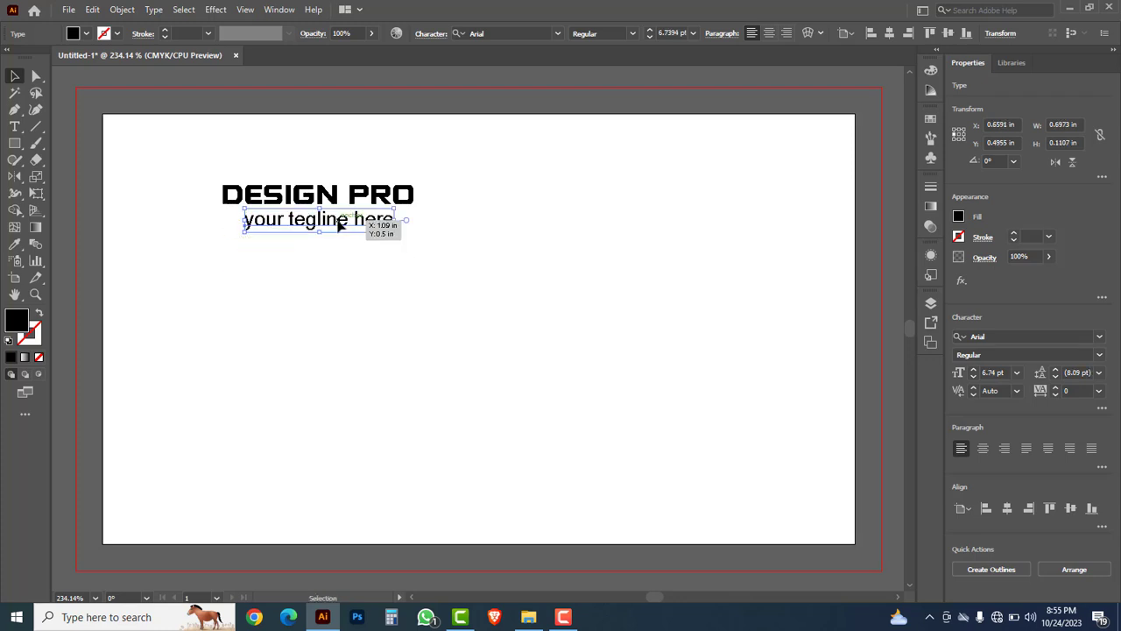
drag(418, 258, 323, 216)
click(333, 166)
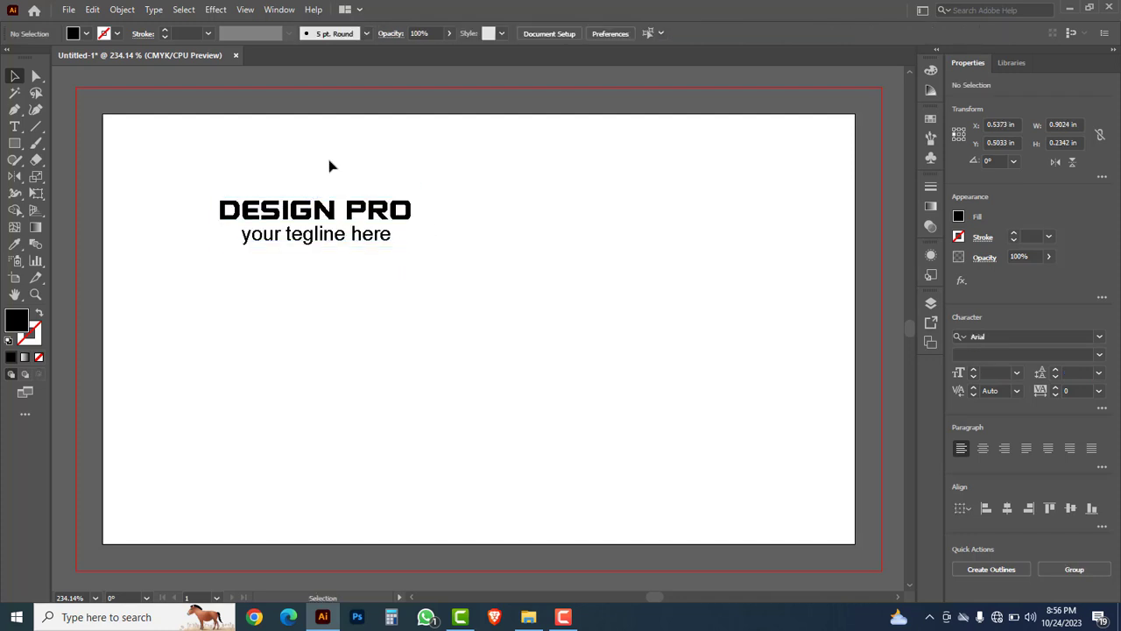
click(68, 10)
Step: Open the visiting card + ICON file
click(98, 56)
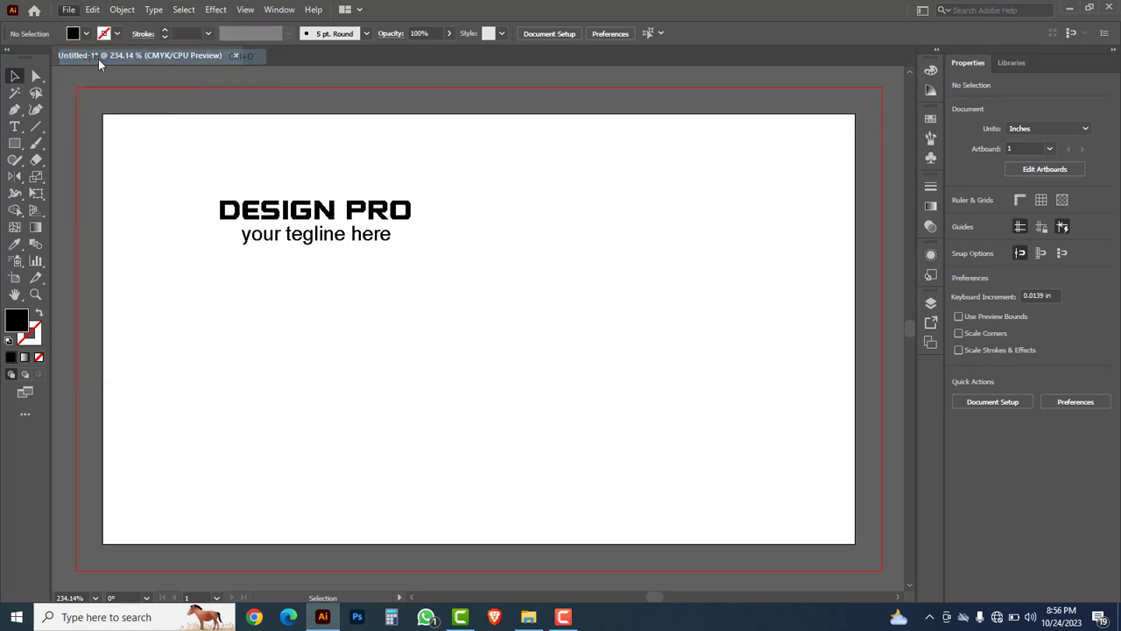
click(189, 250)
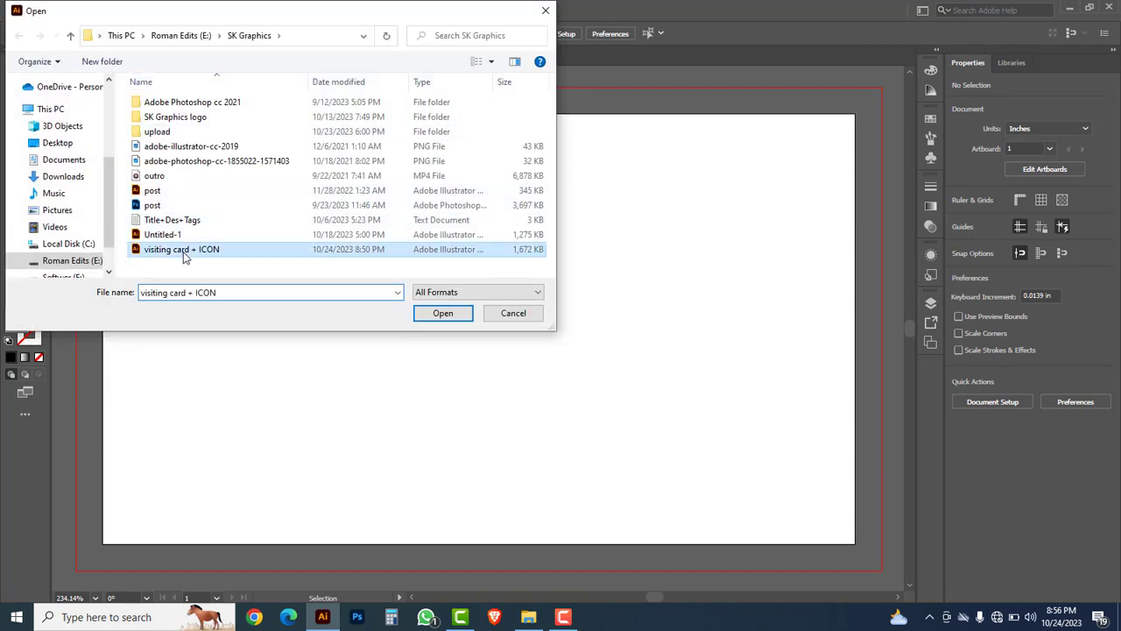
click(438, 314)
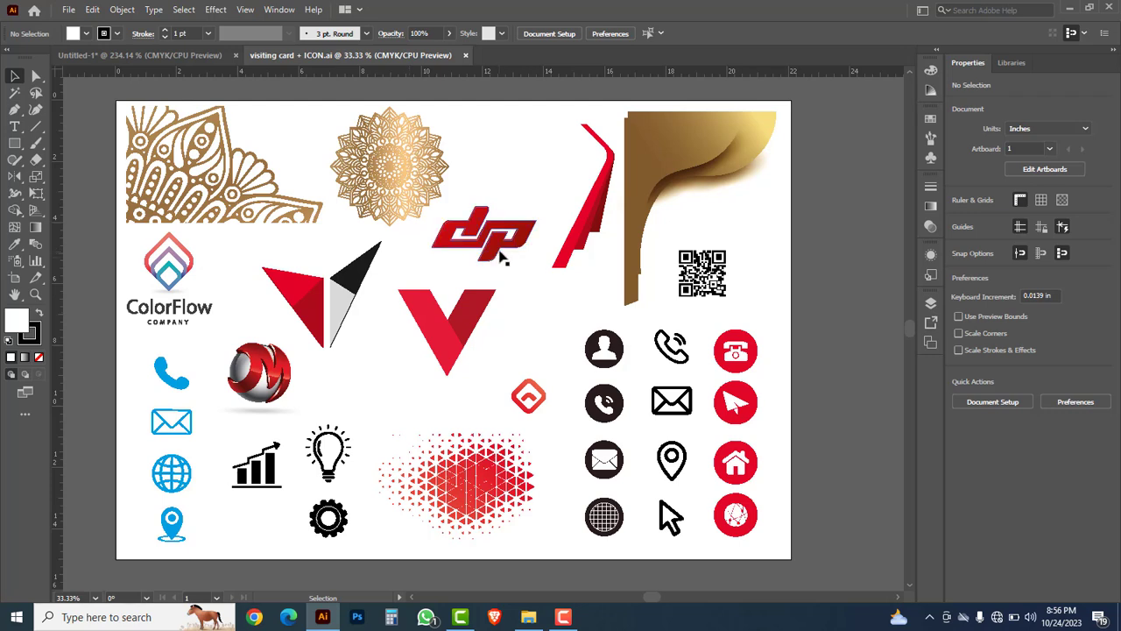
Step: Copy the red dp logo onto the card and scale it small above DESIGN PRO
click(500, 251)
key(a)
key(ctrl+c)
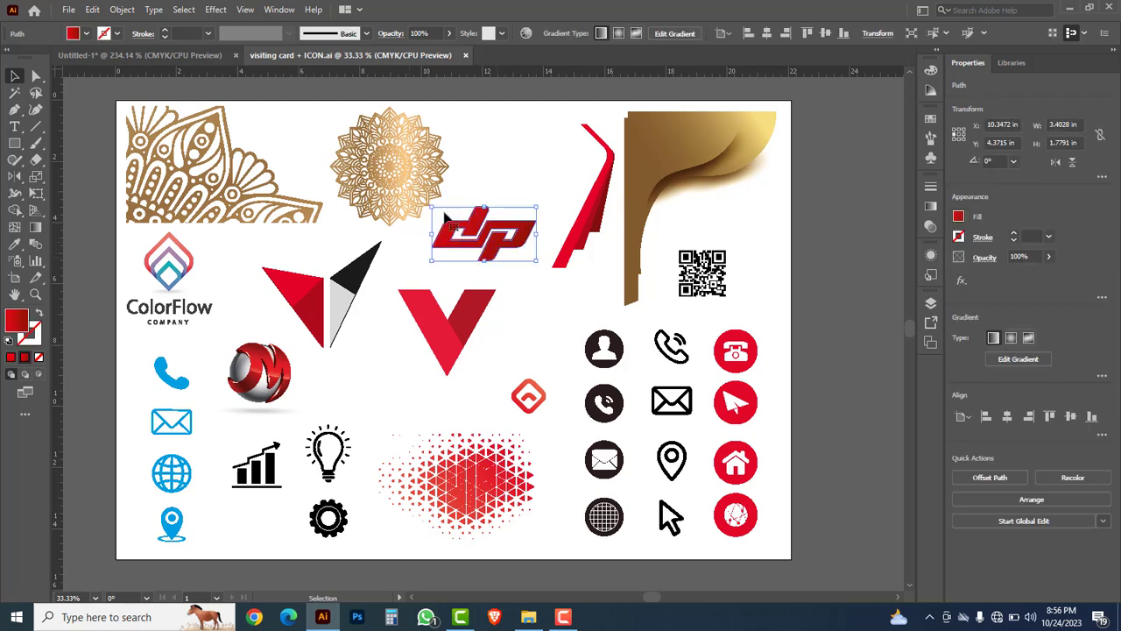
click(180, 58)
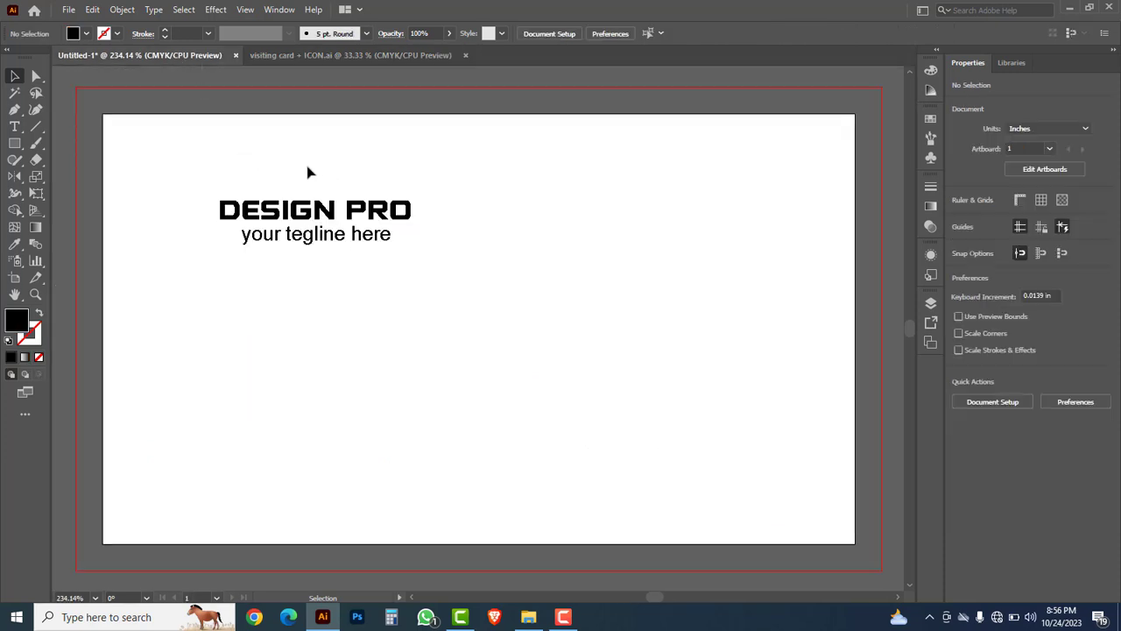
key(ctrl+v)
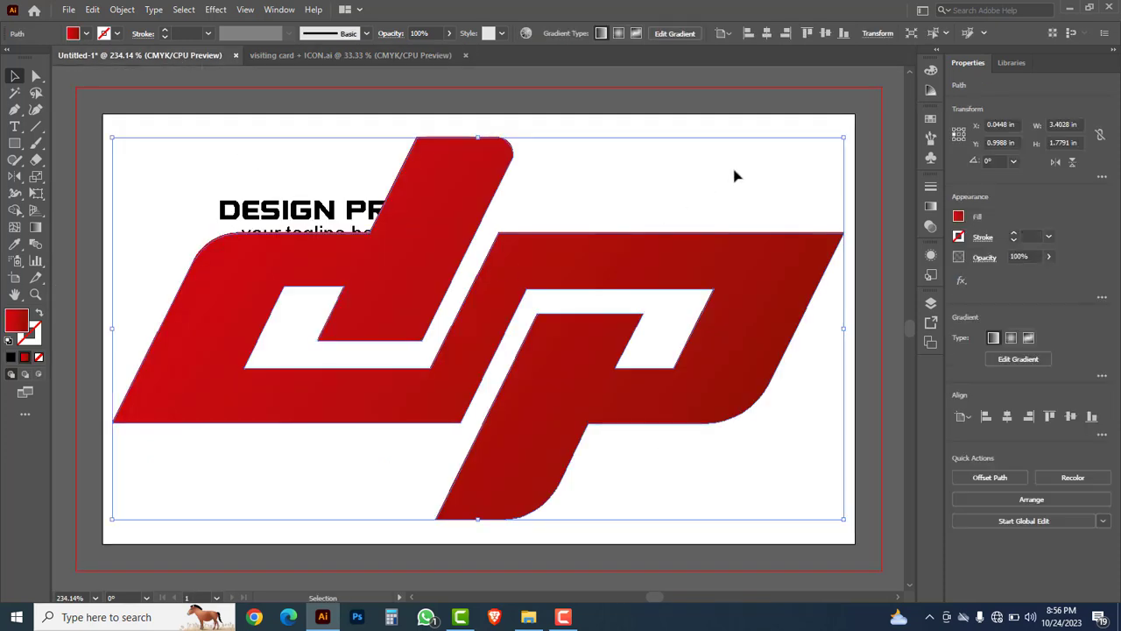
drag(844, 140, 360, 138)
mouse_move(325, 181)
mouse_down()
mouse_move(340, 170)
mouse_move(332, 181)
mouse_up()
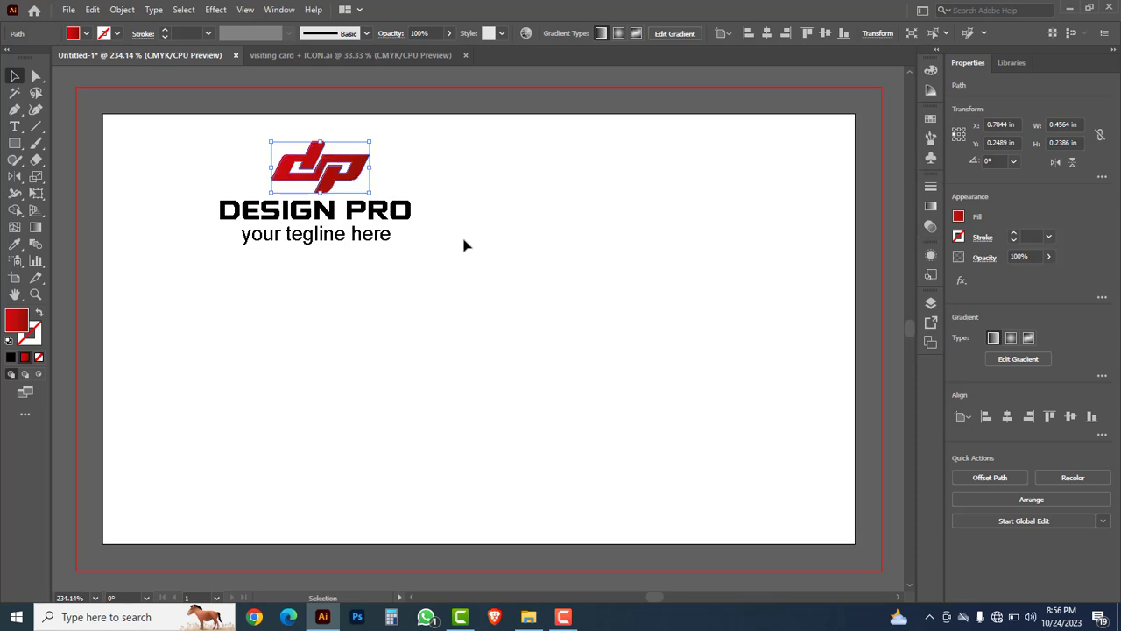
click(371, 246)
Step: Duplicate the tagline below it and replace its text with two phone numbers
click(357, 239)
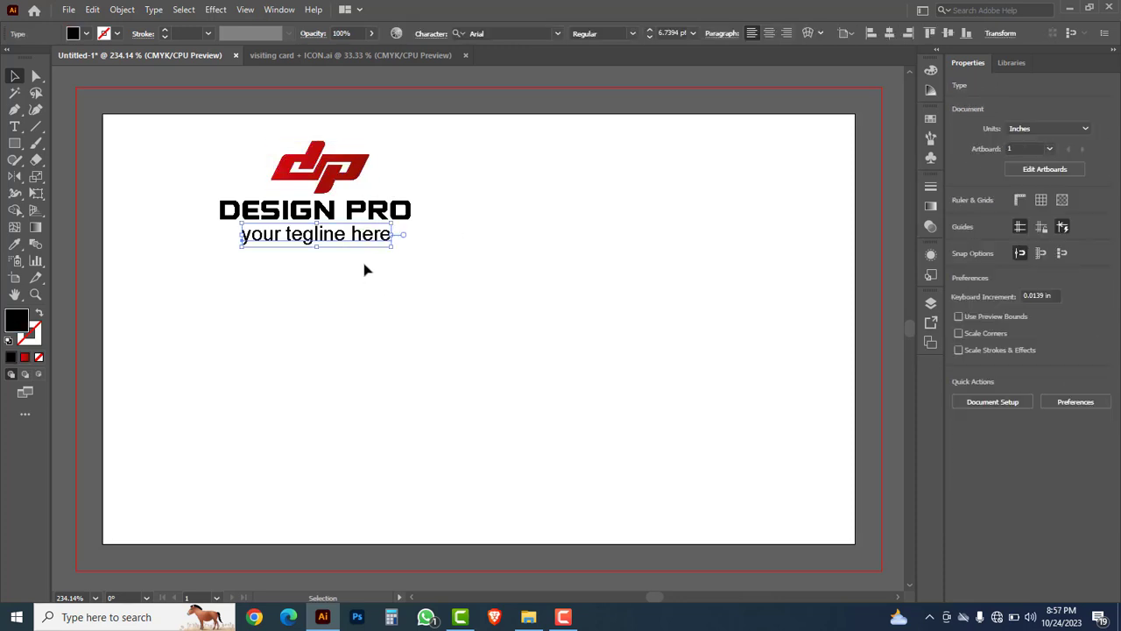
drag(361, 240, 263, 301)
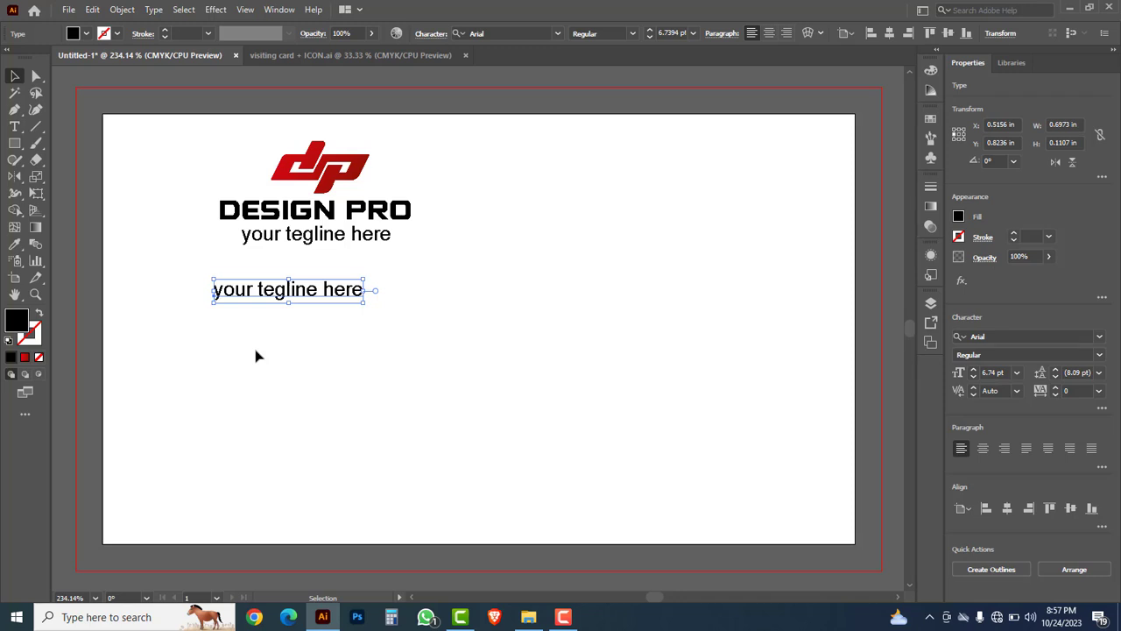
double_click(249, 294)
key(ctrl+a)
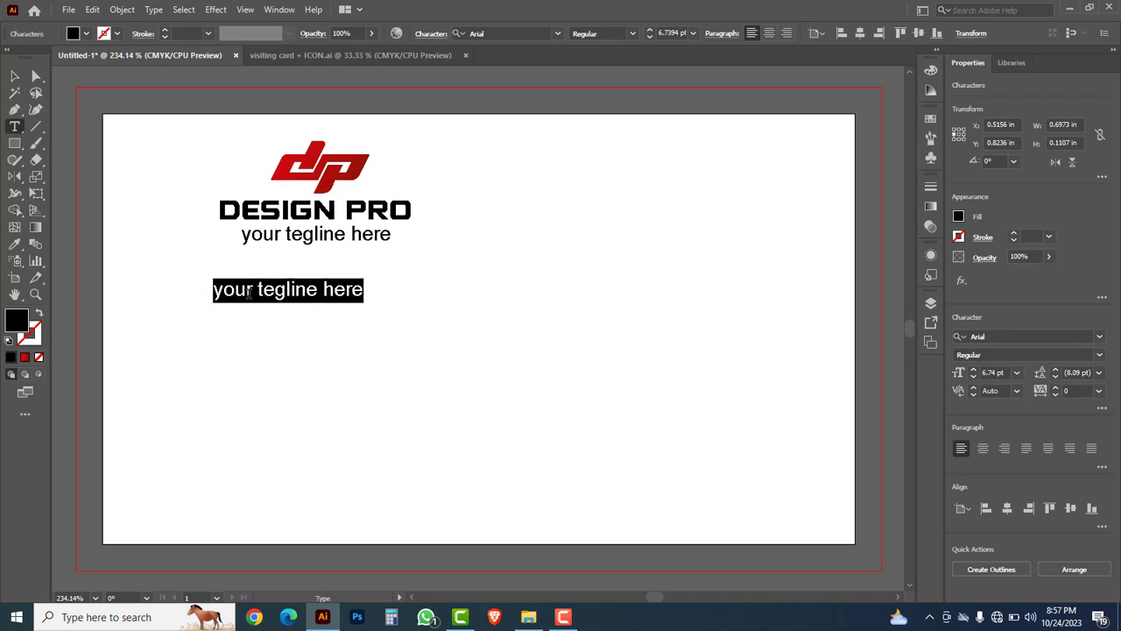
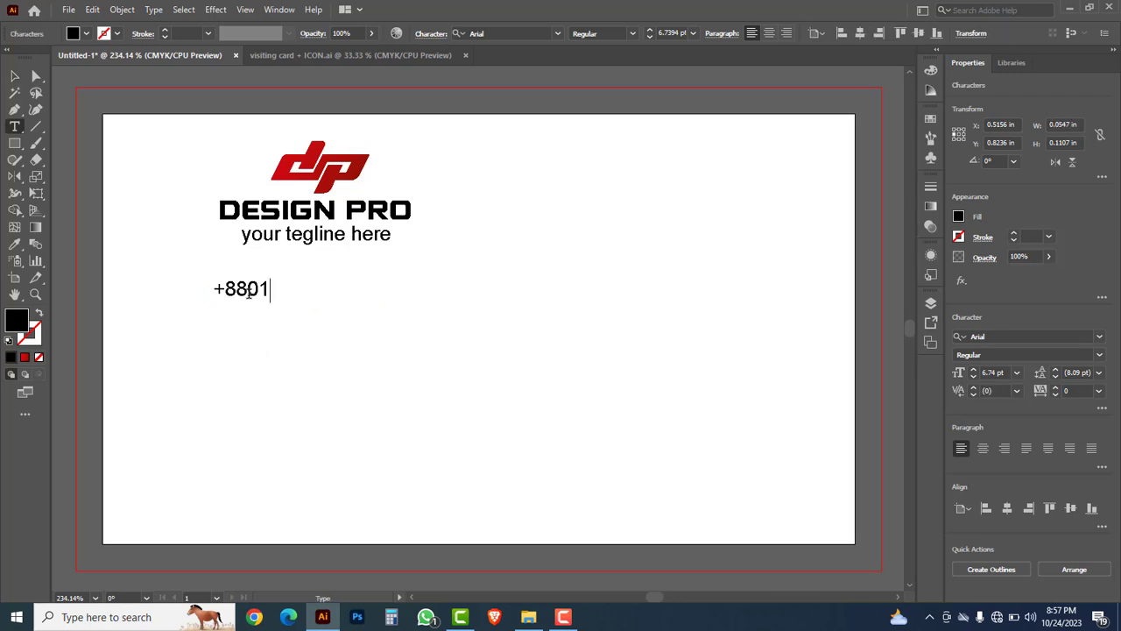
key(Return)
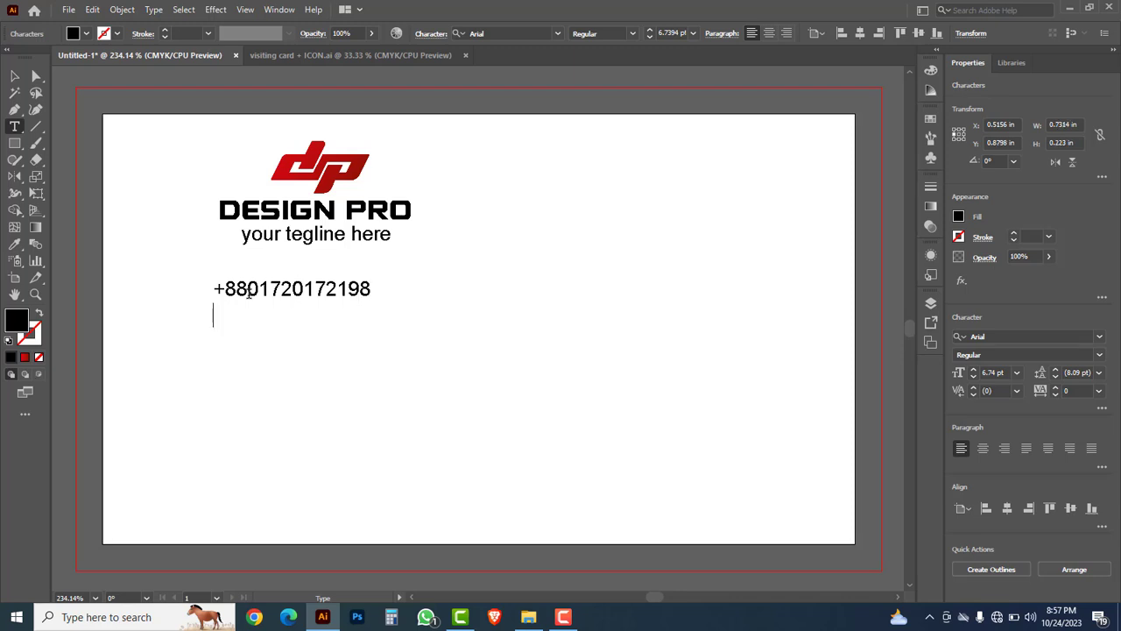
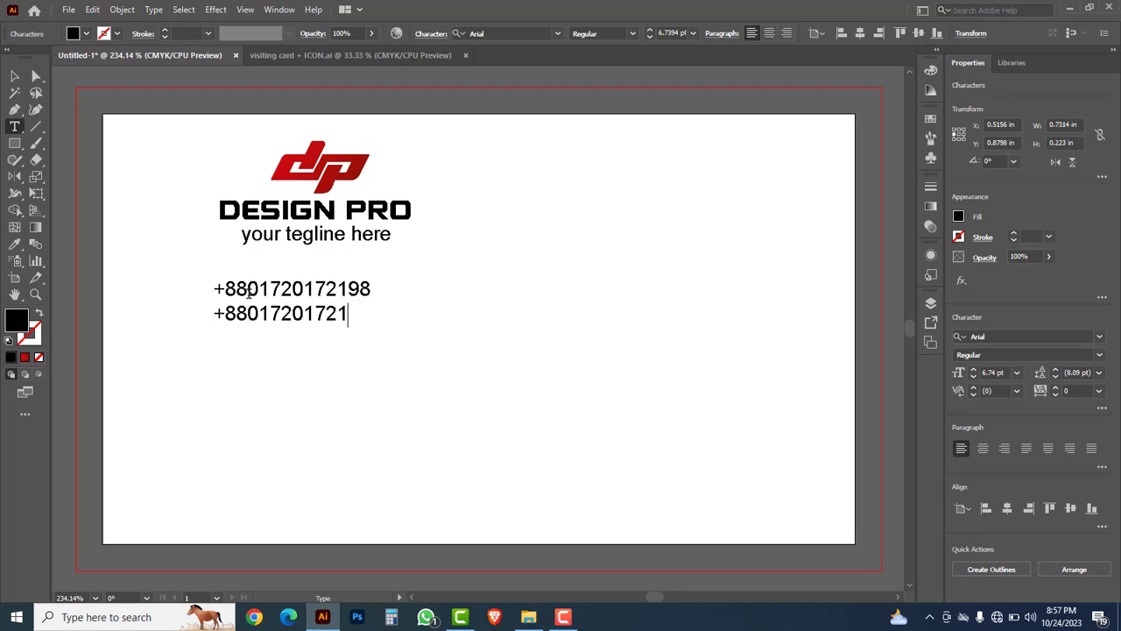
key(Return)
key(Return)
Step: Add the e-mail, website and two-line street address to the contact block
text(urname@gmail.com)
key(Return)
text(ur)
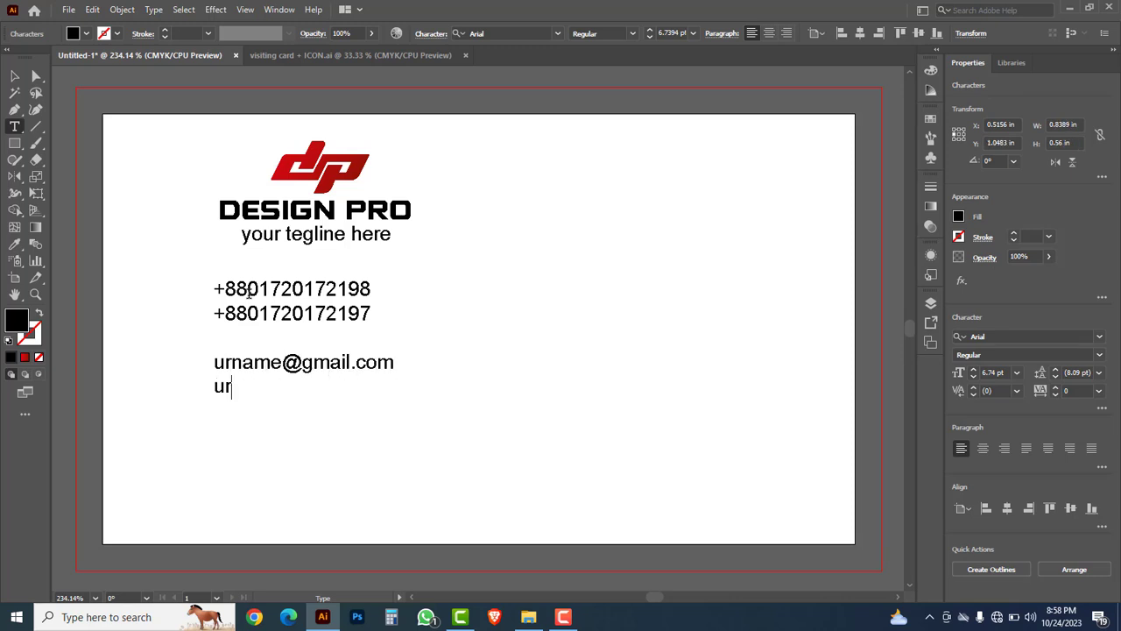
text(websitename.com)
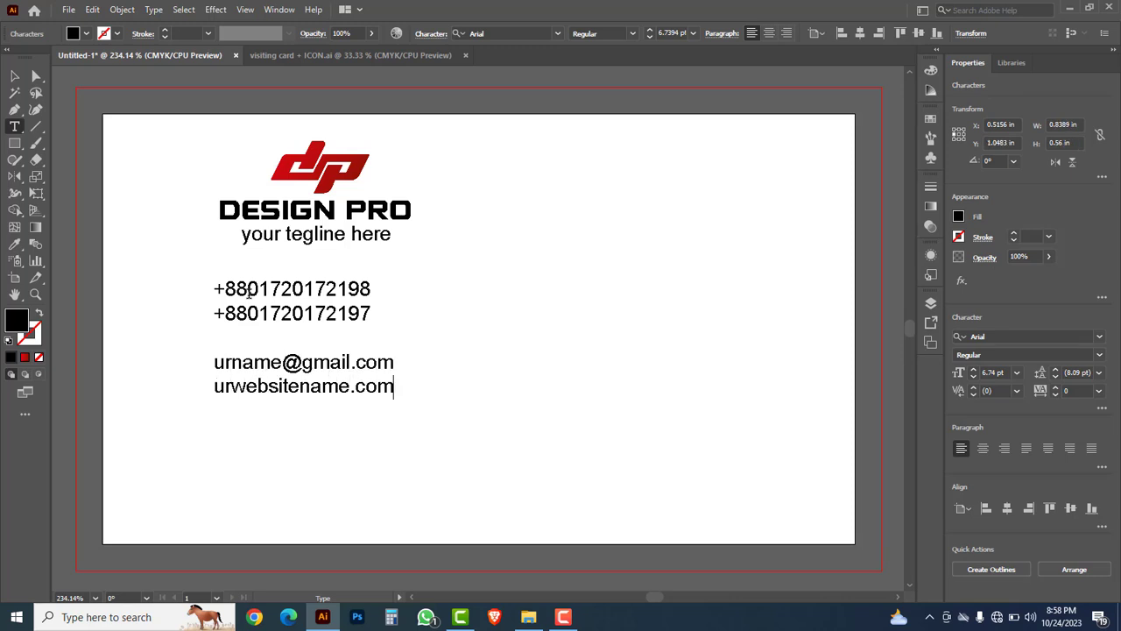
key(Return)
key(Return)
text(Street Addre)
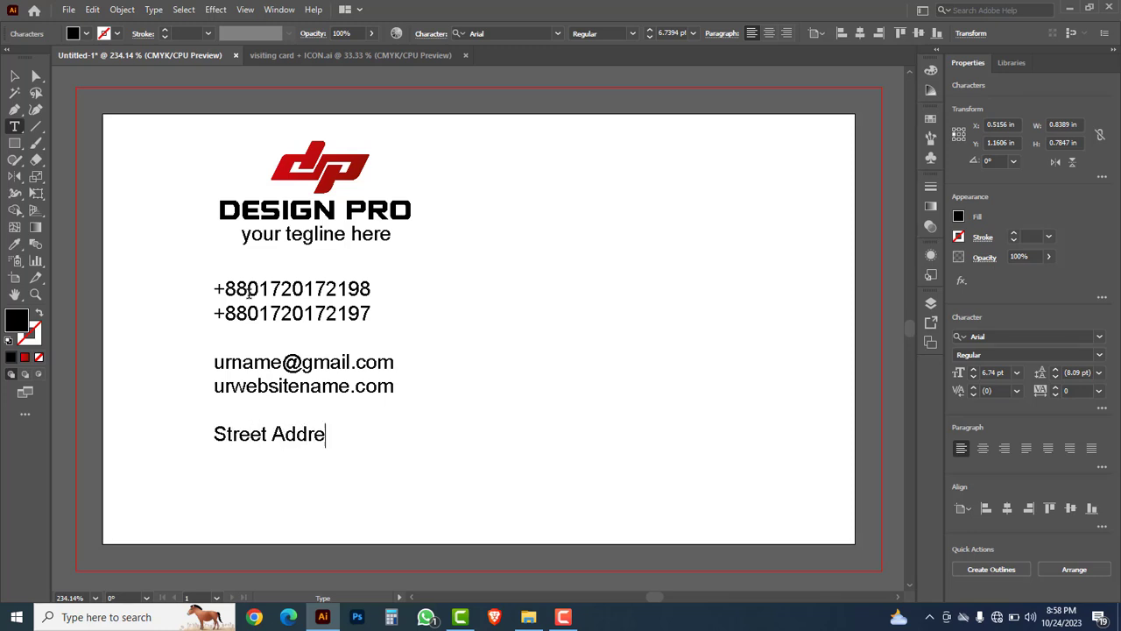
text(ss Here)
key(Return)
text(Si)
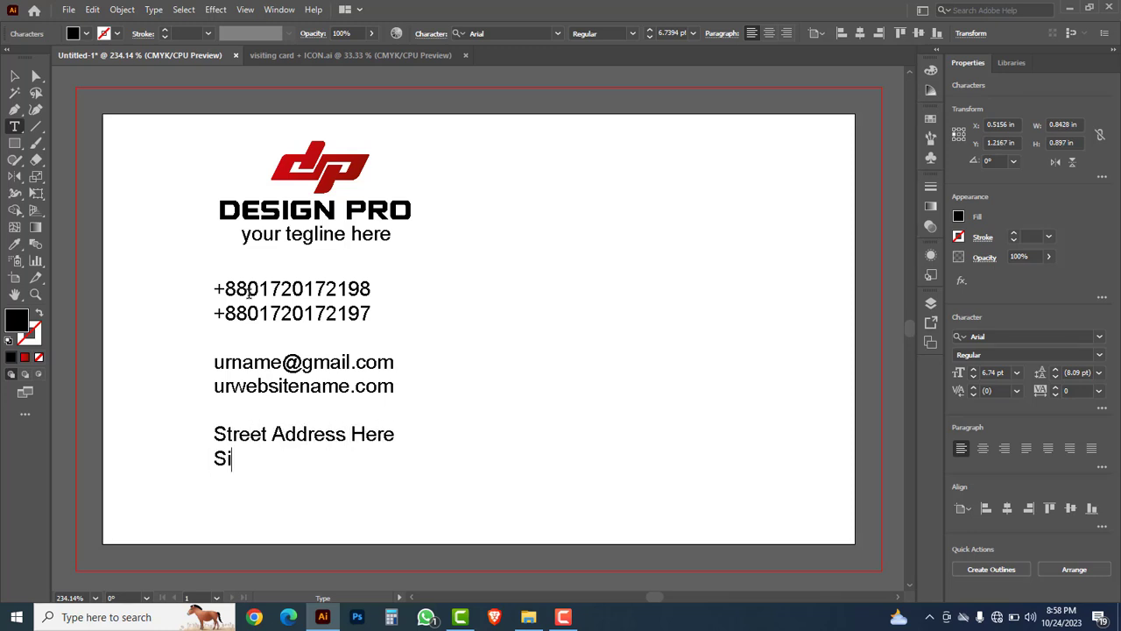
text(ngapore_123)
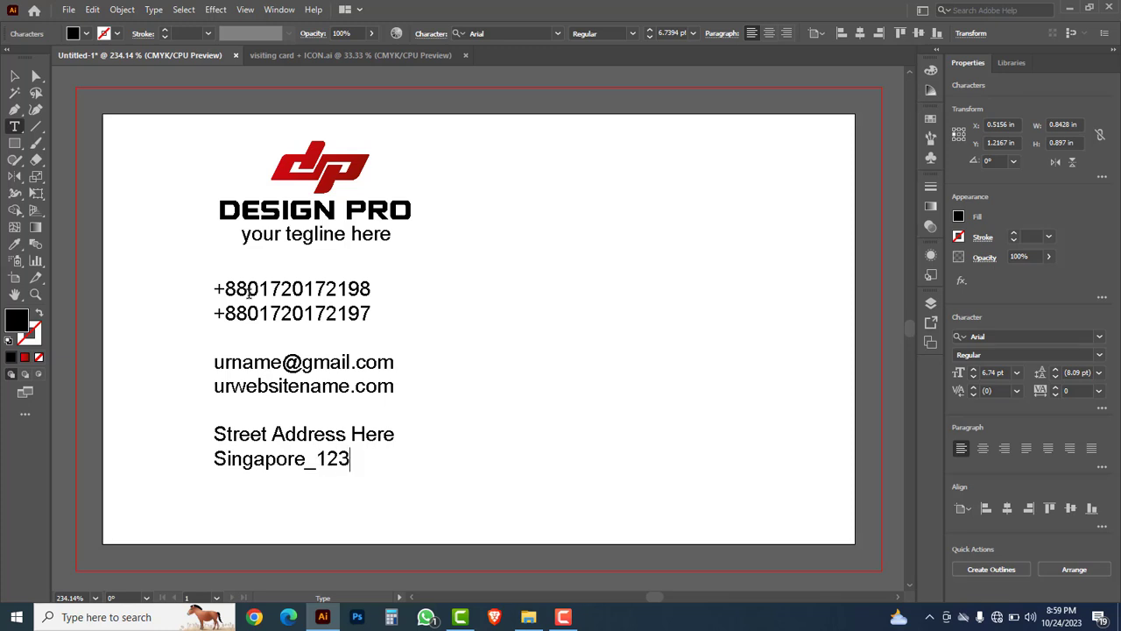
click(14, 76)
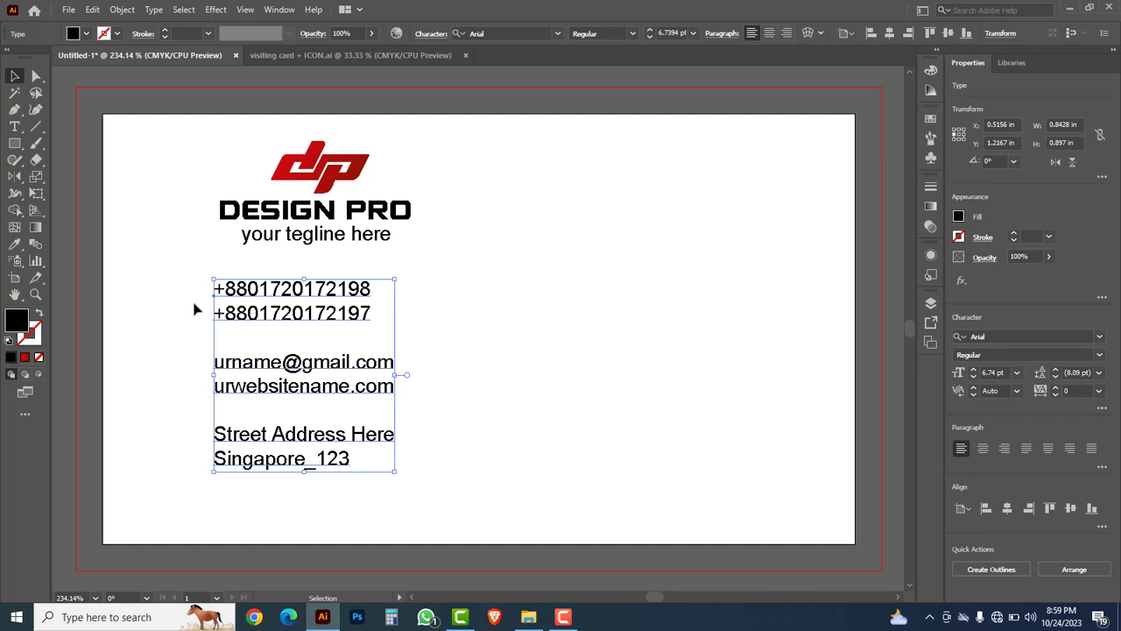
Step: Copy the four blue contact icons from the icon file and paste them onto the card
click(287, 56)
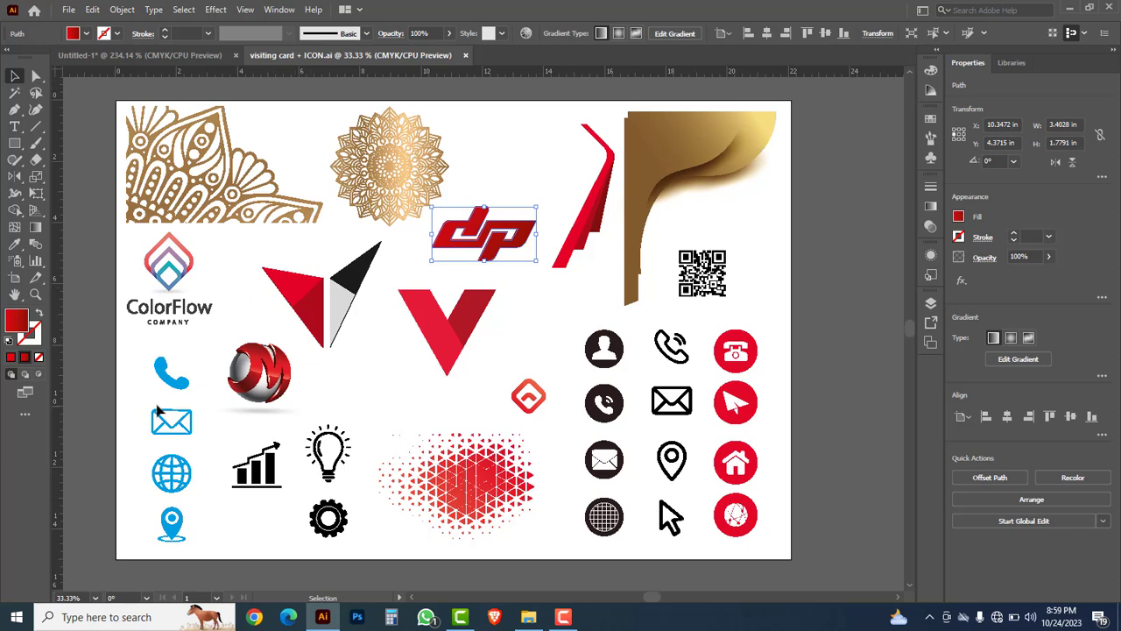
drag(138, 352, 190, 539)
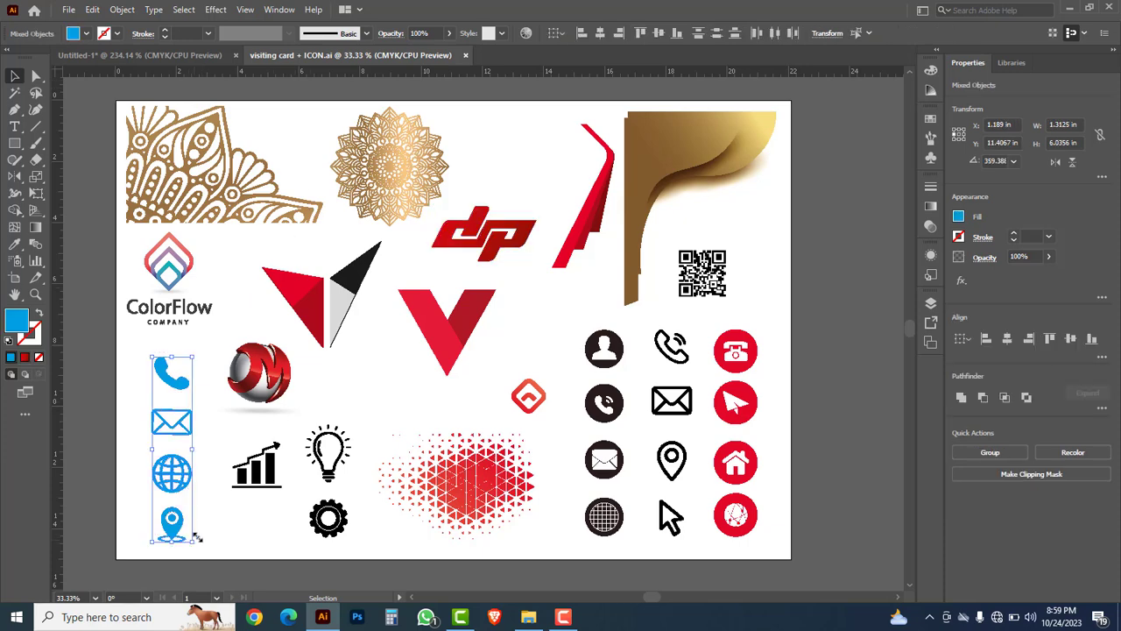
key(ctrl+c)
click(165, 56)
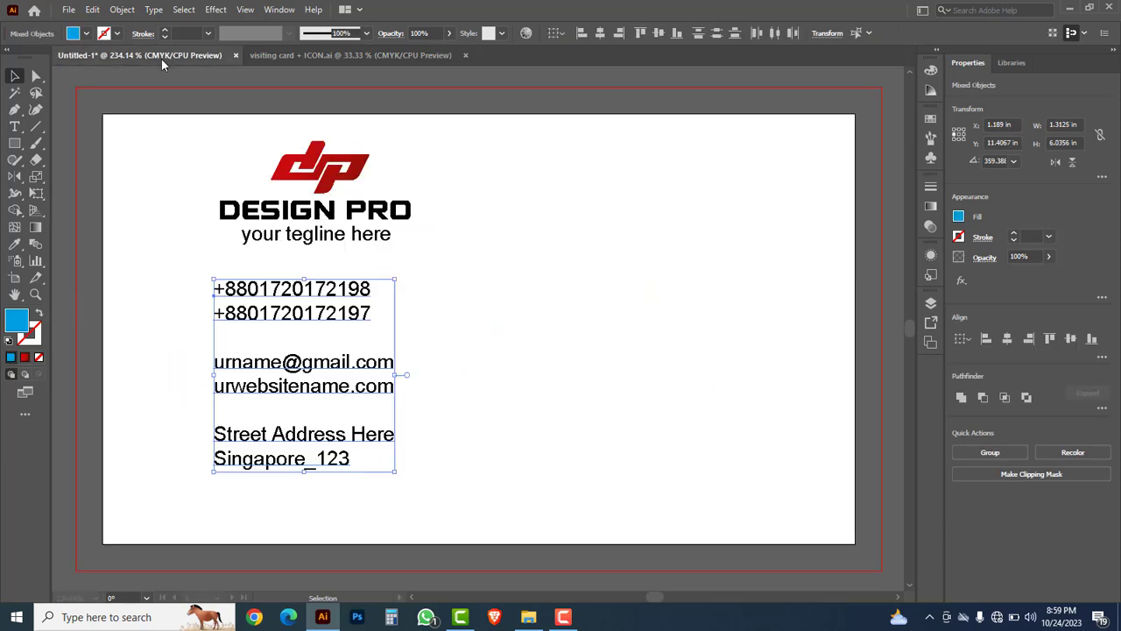
click(165, 389)
key(ctrl+v)
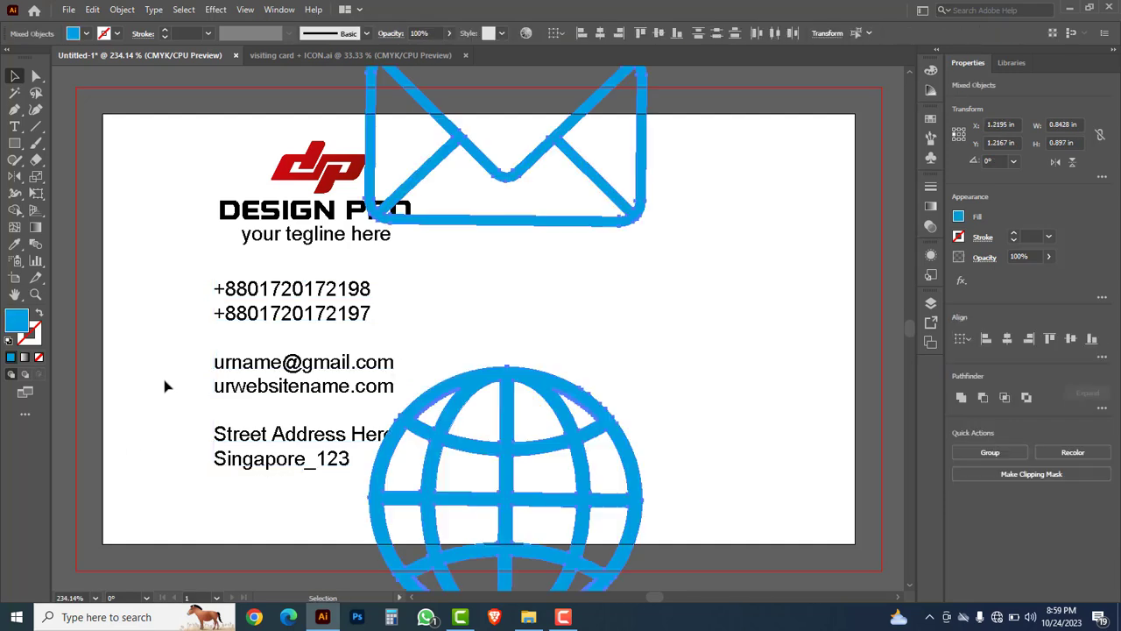
Step: Scale the icon column and place it beside the contact text
ctrl+alt+click(557, 304)
ctrl+alt+click(556, 305)
ctrl+alt+click(556, 305)
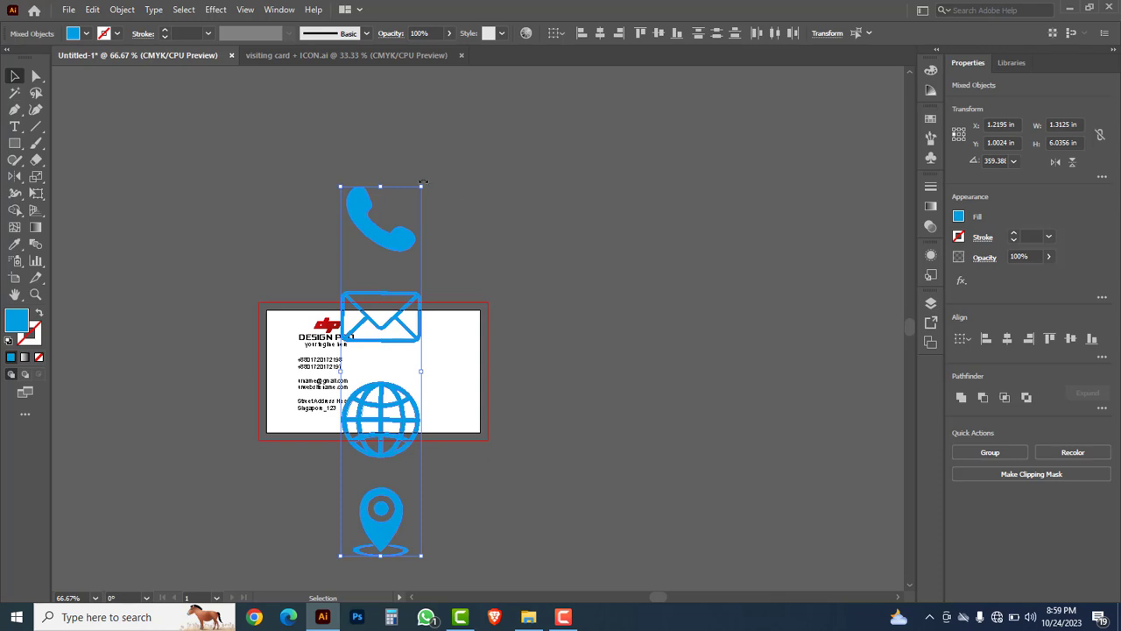
drag(421, 187, 425, 423)
key(a)
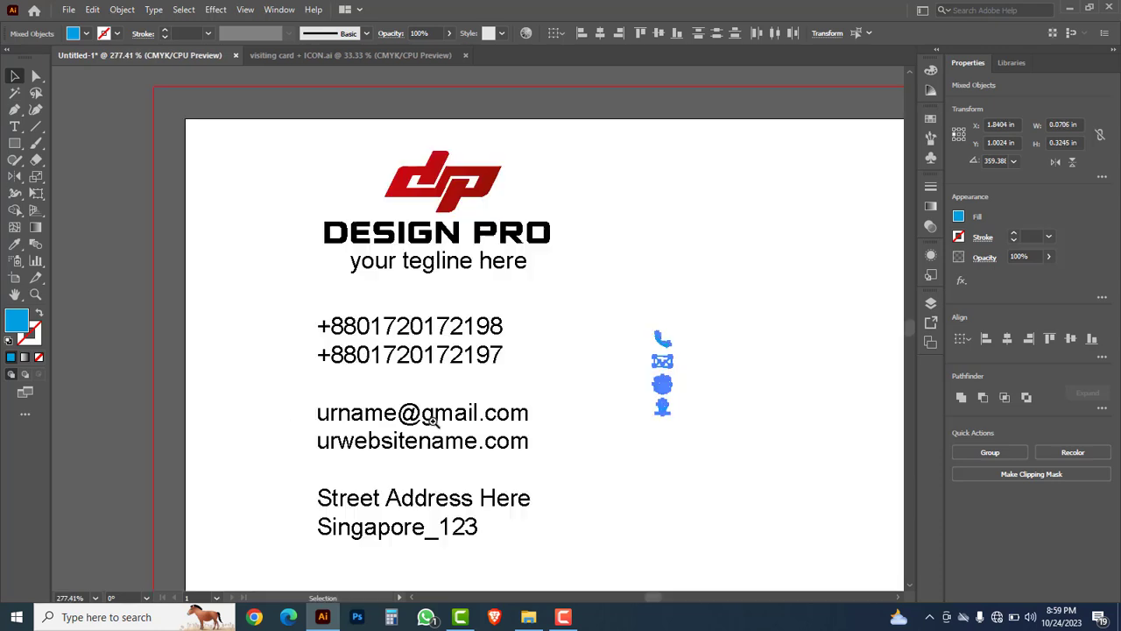
drag(659, 358, 287, 347)
key(space)
drag(264, 471, 272, 399)
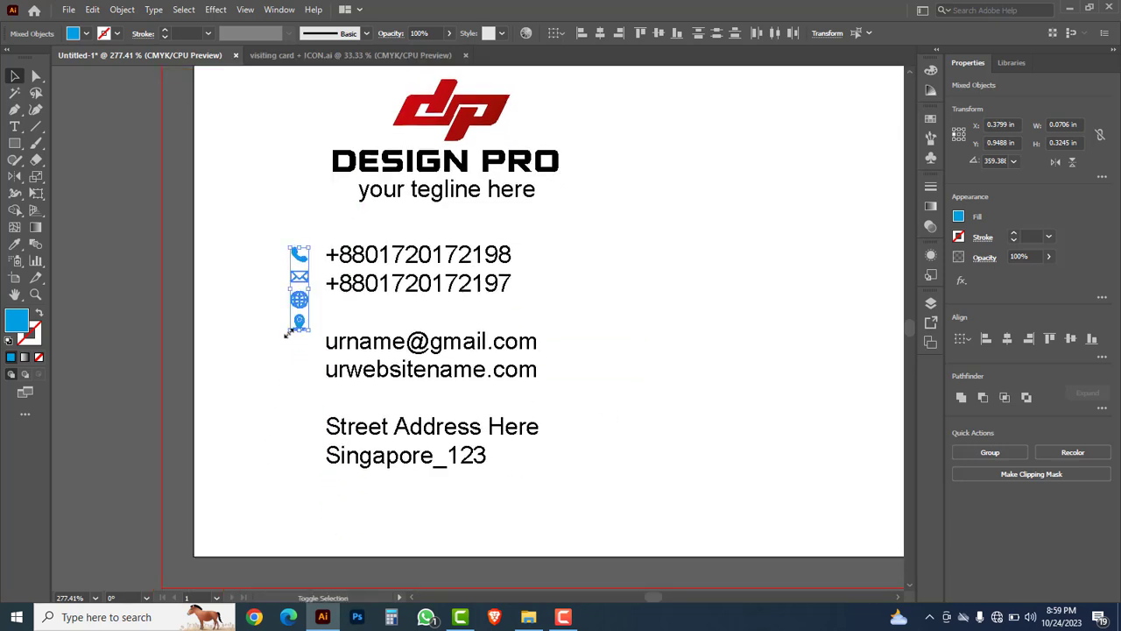
drag(287, 333, 249, 471)
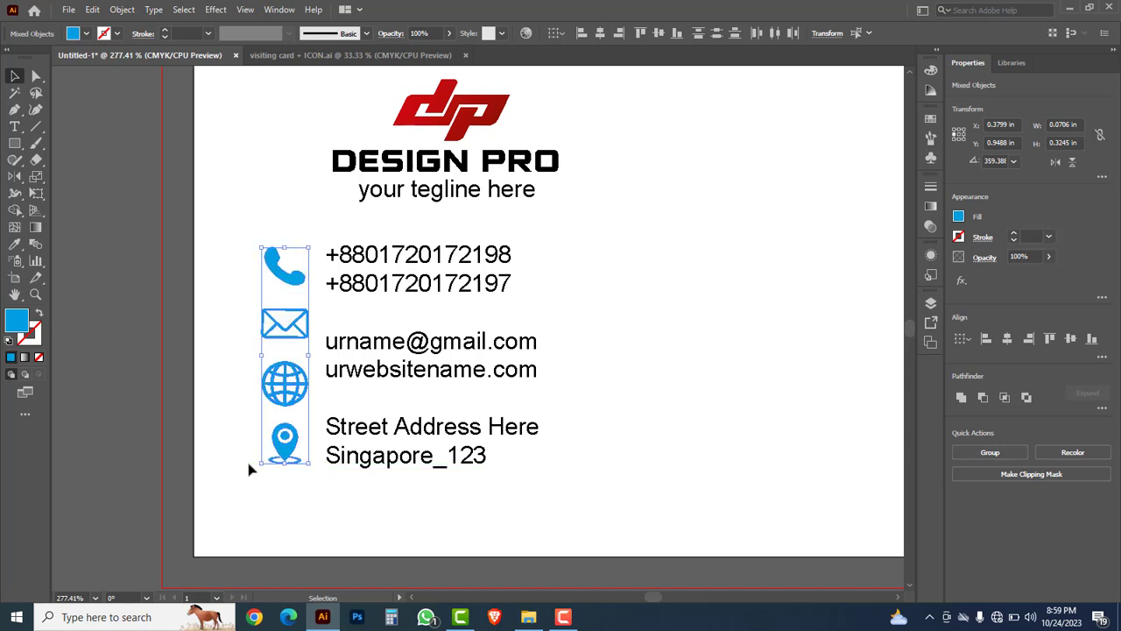
Step: Remove the globe icon and move the envelope icon down beside the email lines
click(269, 403)
click(277, 399)
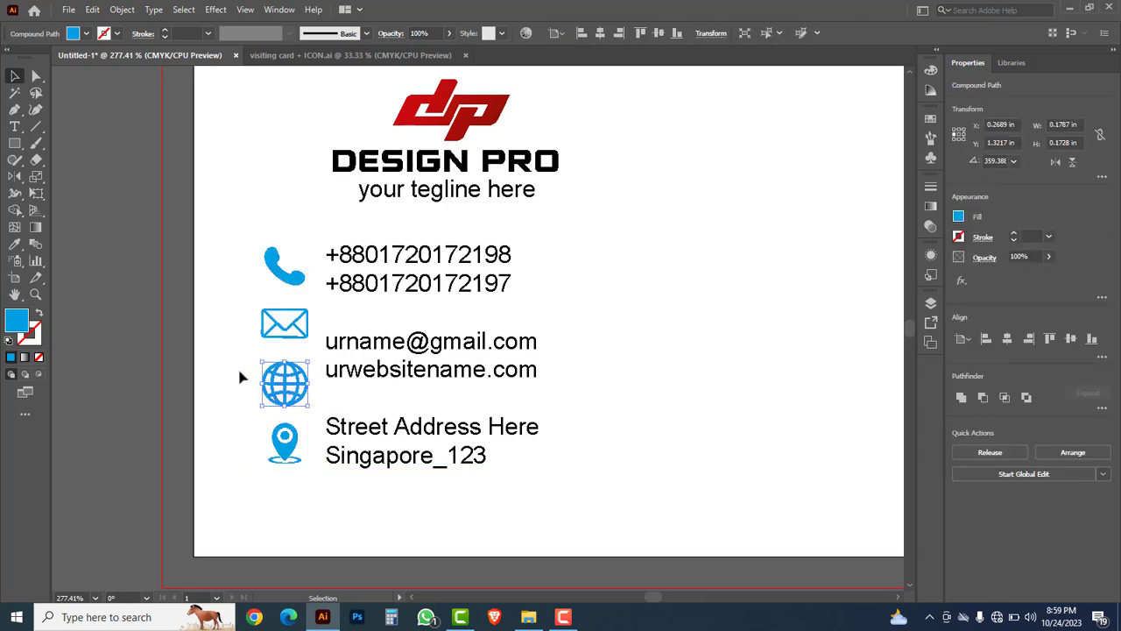
click(239, 372)
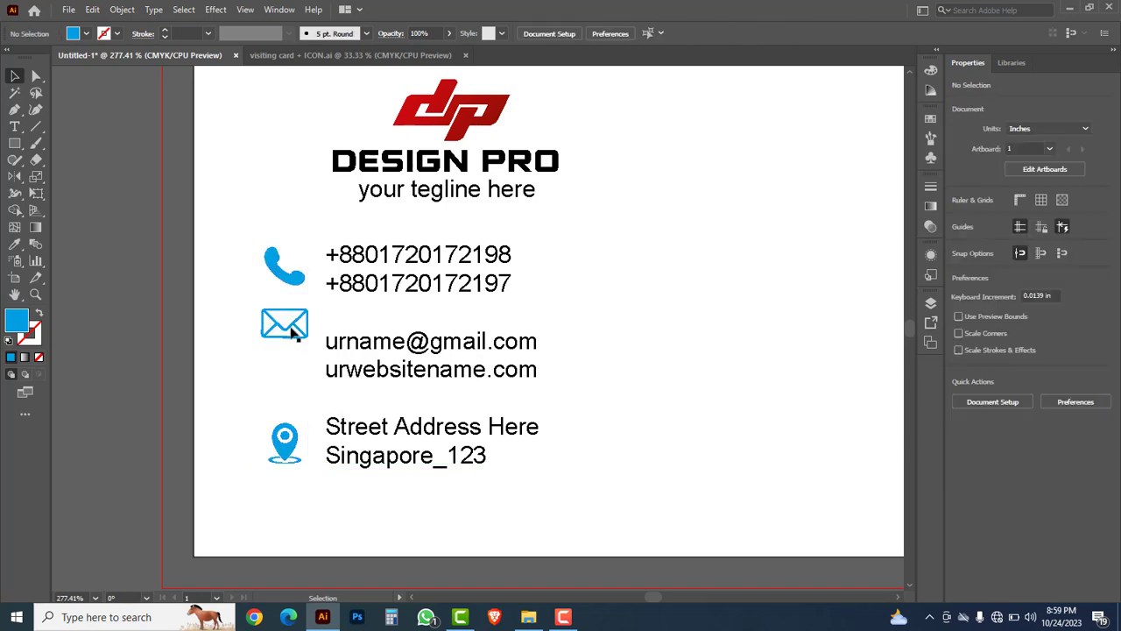
drag(293, 331, 293, 361)
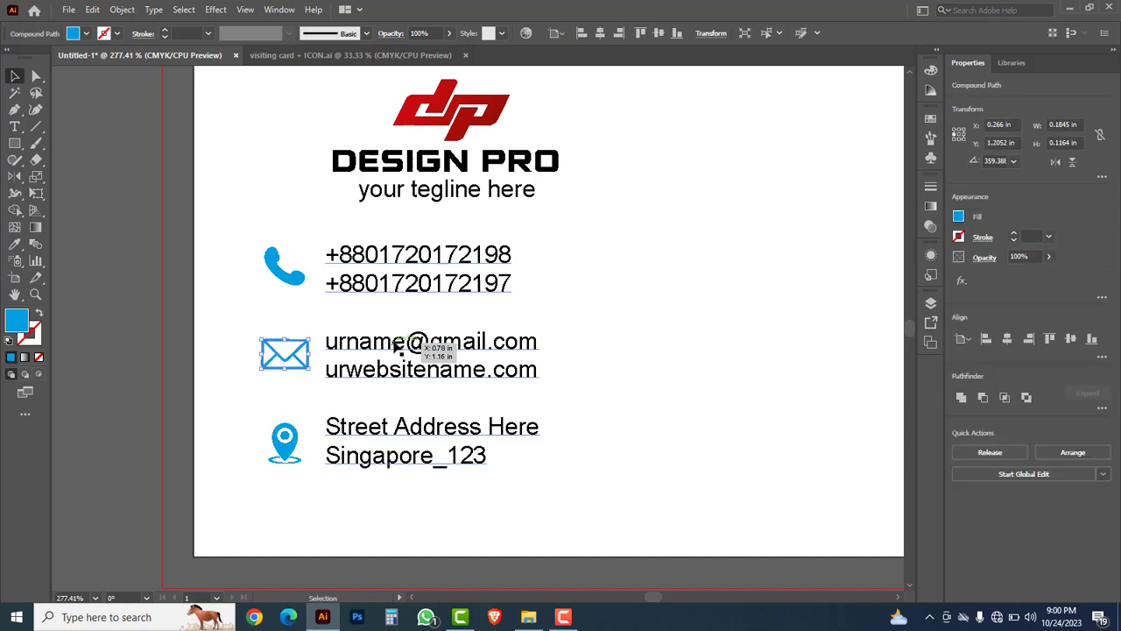
Step: Shrink the contact text block slightly
click(438, 344)
drag(540, 470, 524, 434)
click(530, 428)
Step: Resize the phone, envelope and pin icons slightly and align them with their lines
click(302, 282)
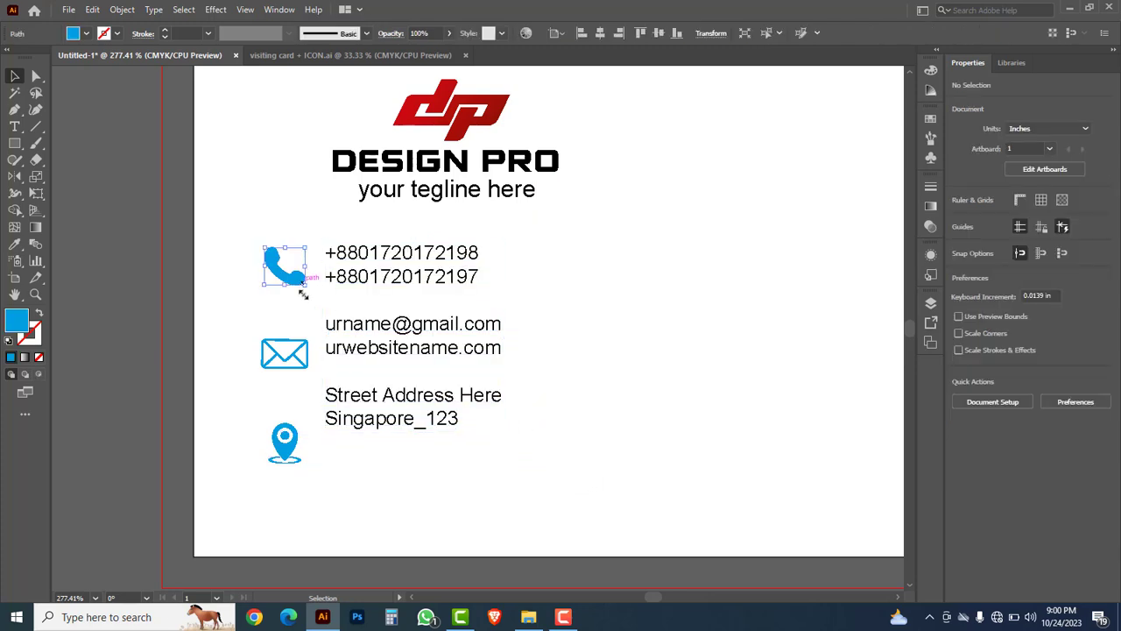
drag(266, 338, 259, 268)
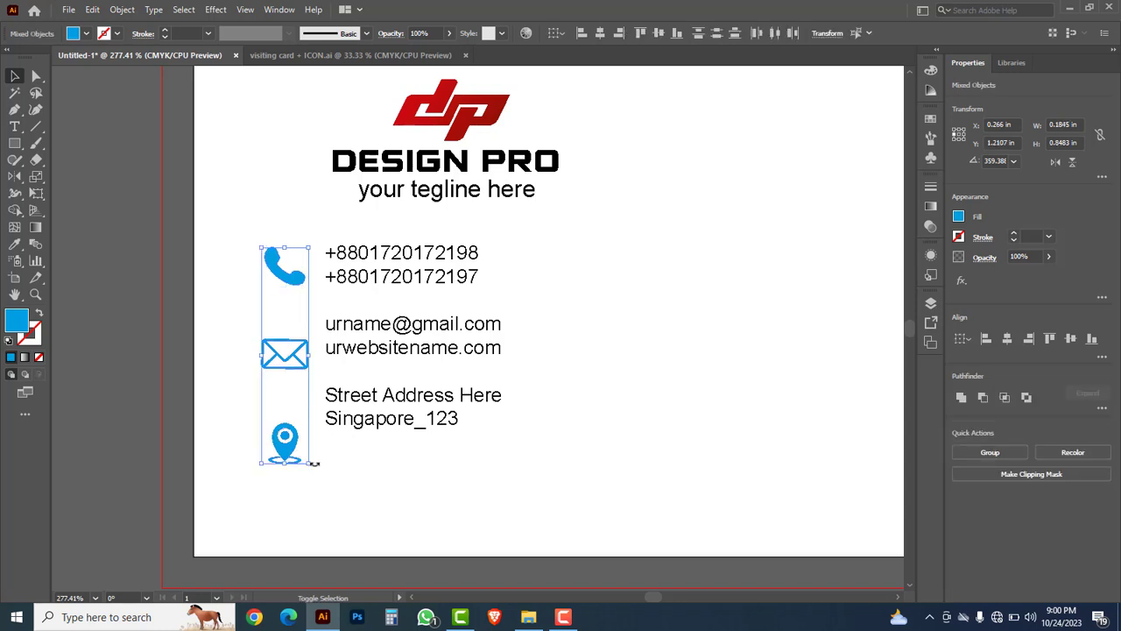
drag(311, 467, 303, 435)
drag(291, 279, 294, 279)
click(639, 405)
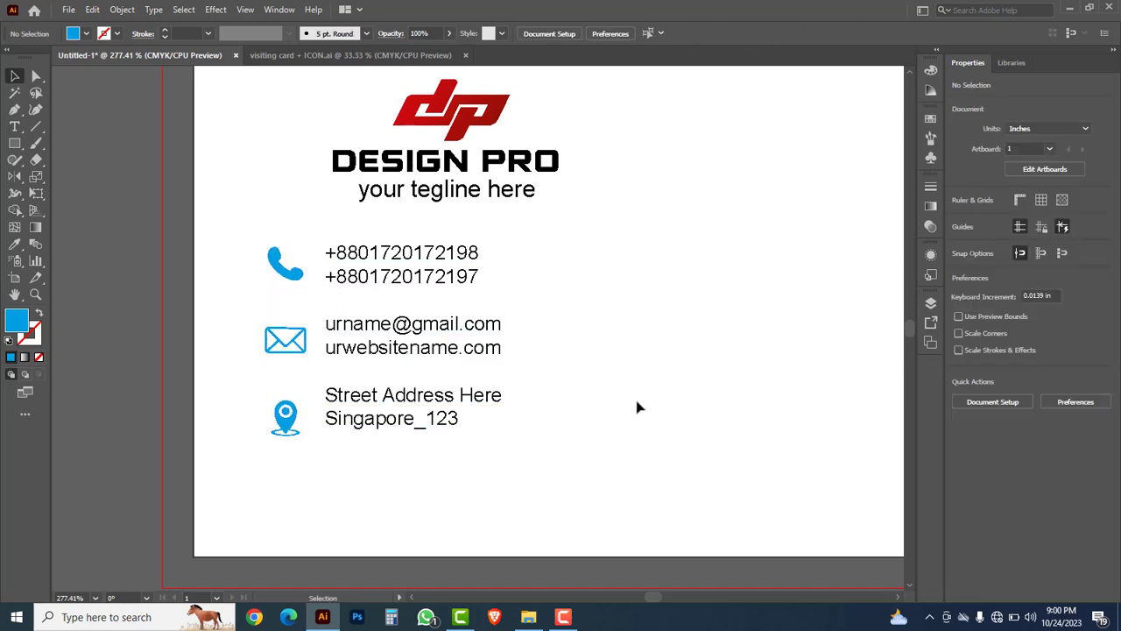
Step: Draw a circle over the phone icon and fill it red (C0 M100 Y100 K0)
click(15, 146)
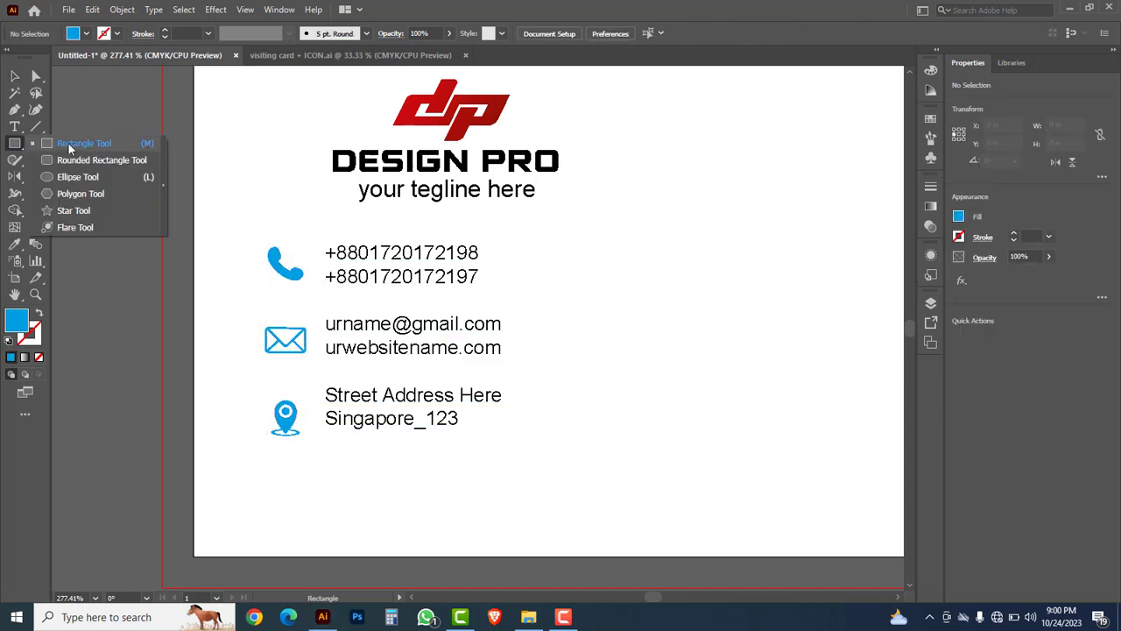
click(87, 178)
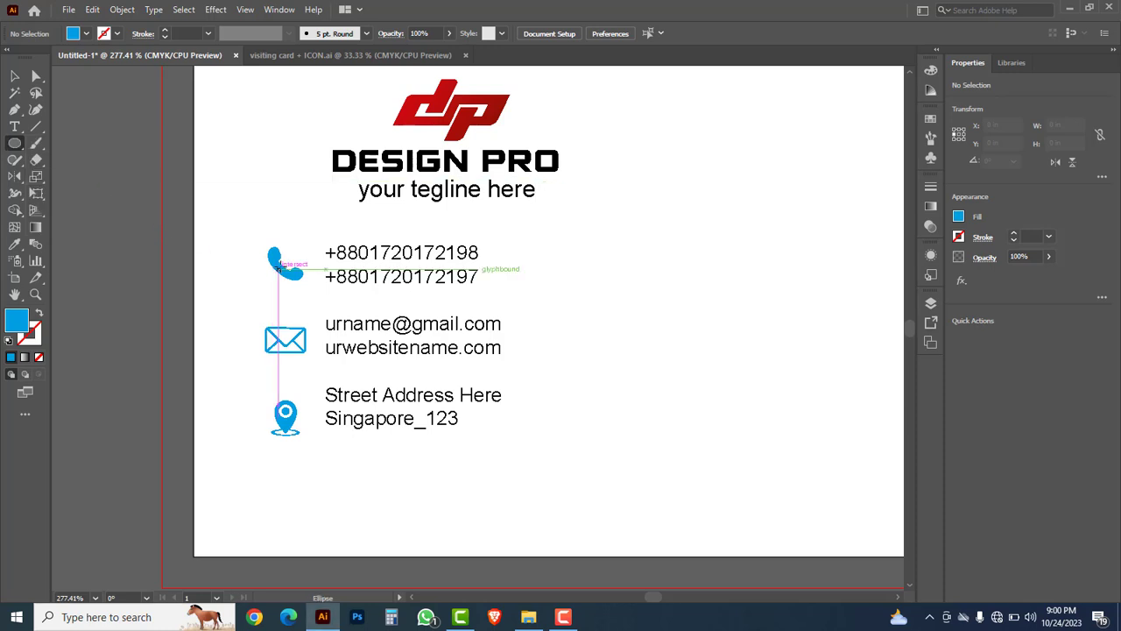
drag(281, 268, 298, 298)
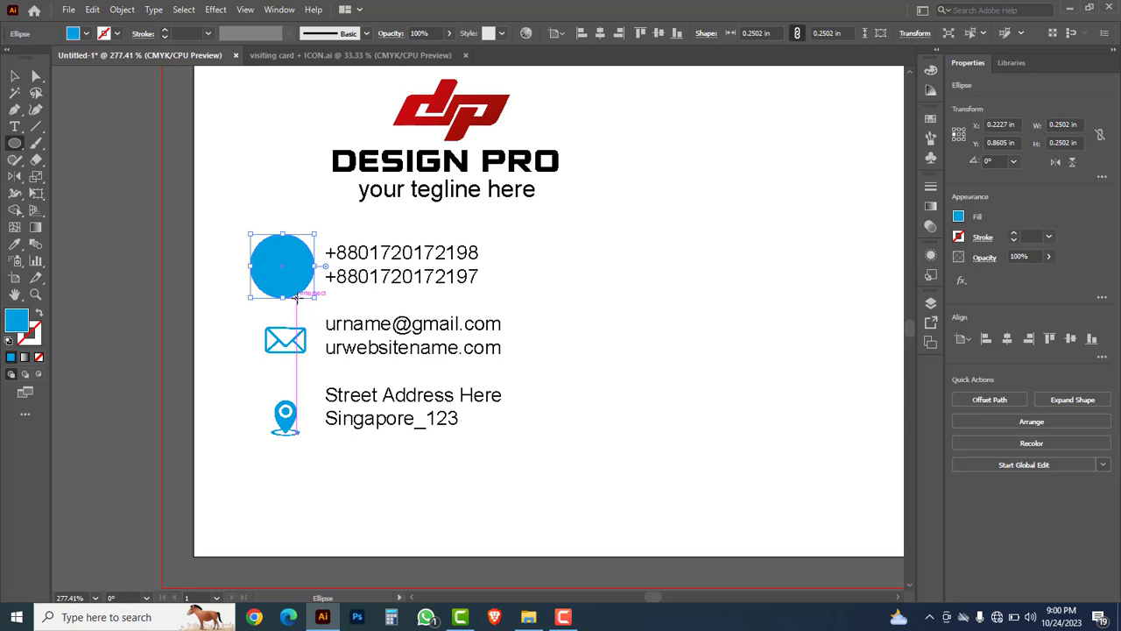
click(933, 73)
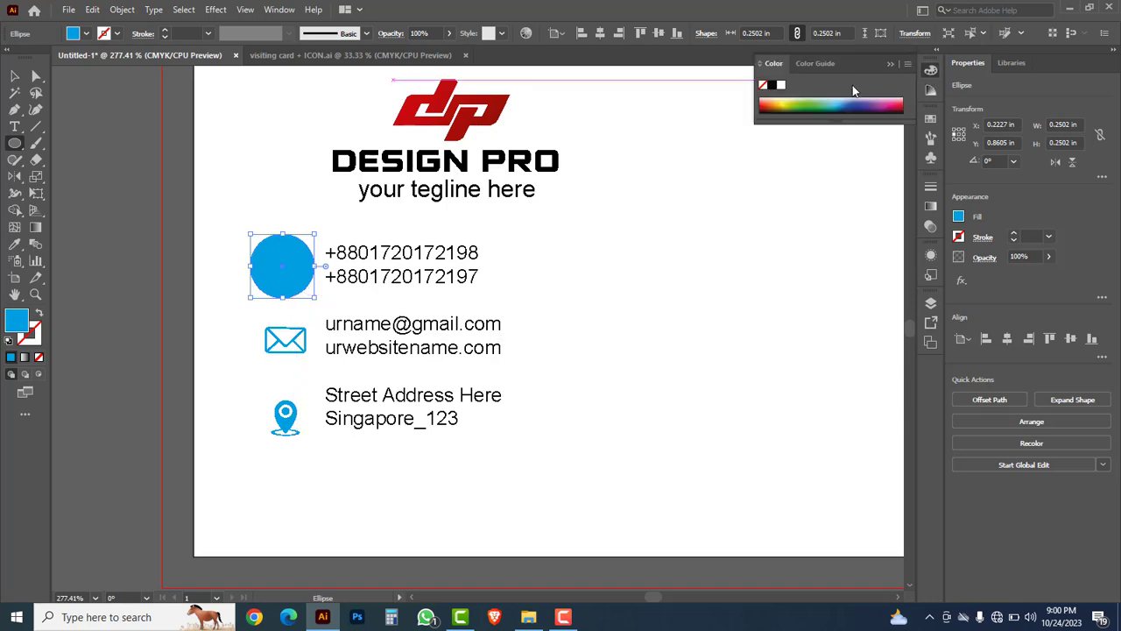
click(909, 65)
click(947, 70)
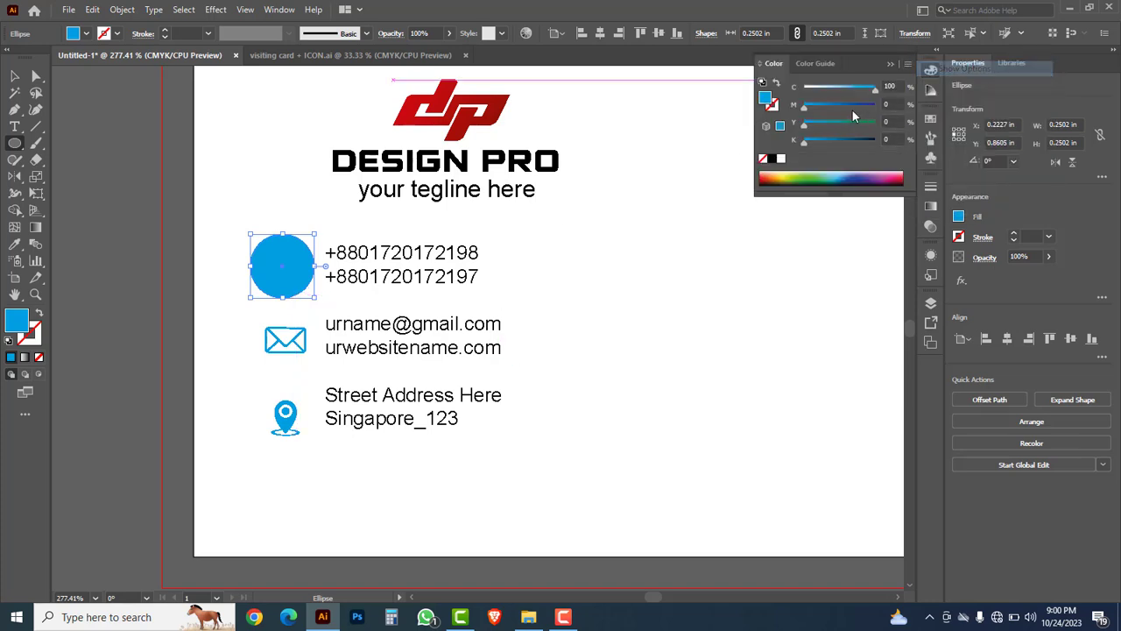
mouse_move(805, 109)
mouse_down()
mouse_move(879, 111)
mouse_move(804, 89)
mouse_up()
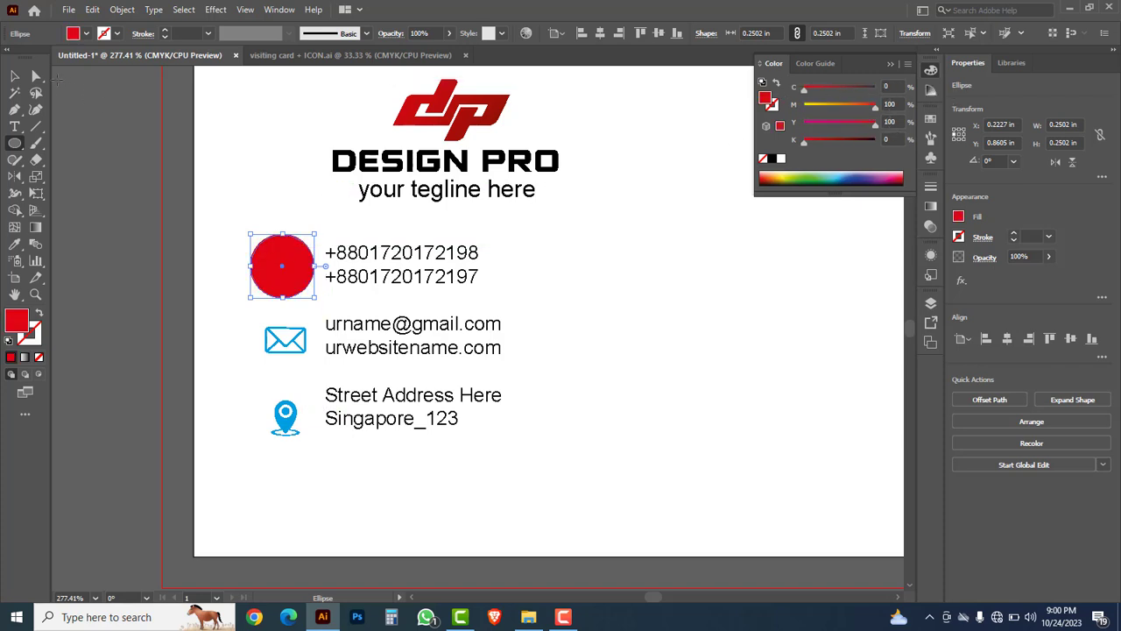
Step: Copy the circle down over the envelope and pin icons, then select all three circles
click(15, 77)
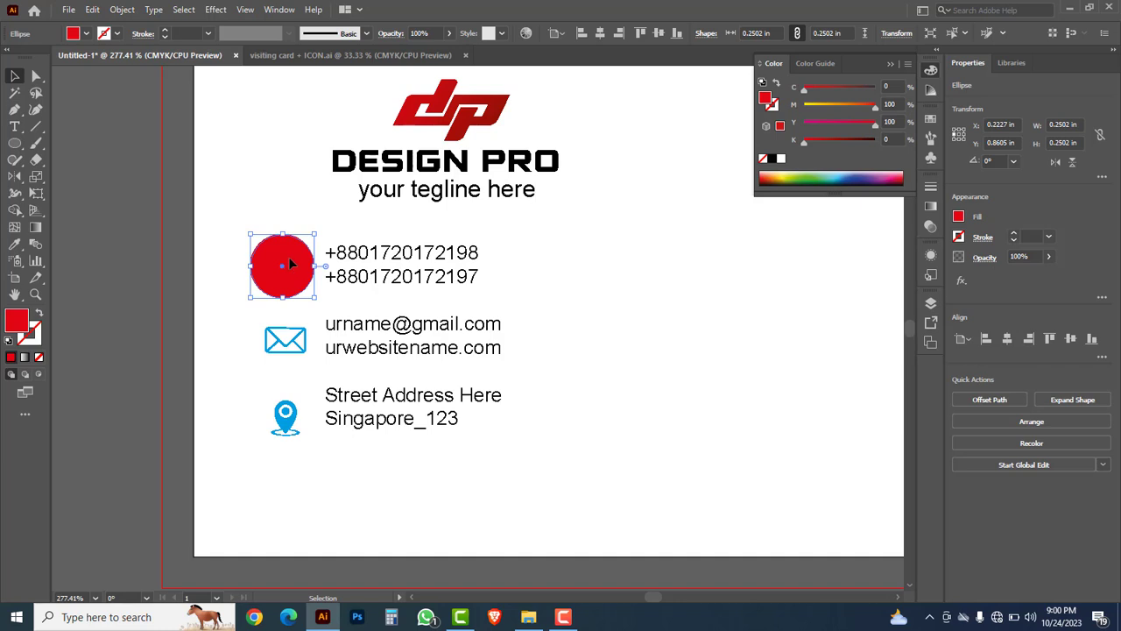
drag(291, 264, 292, 341)
key(ctrl+d)
click(637, 377)
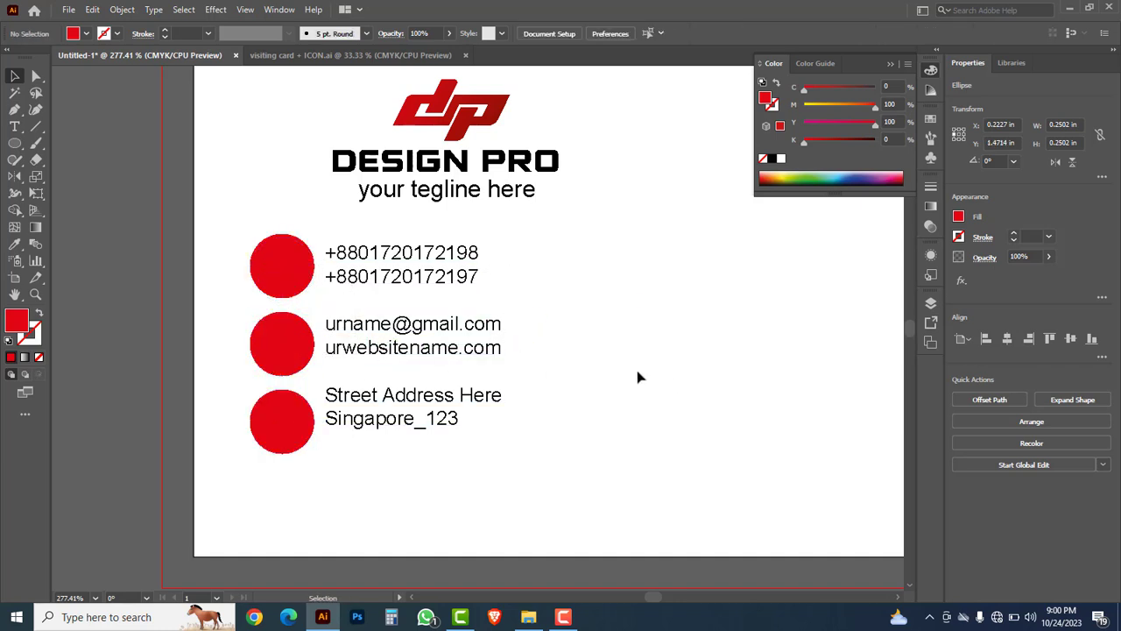
click(295, 267)
shift+click(306, 363)
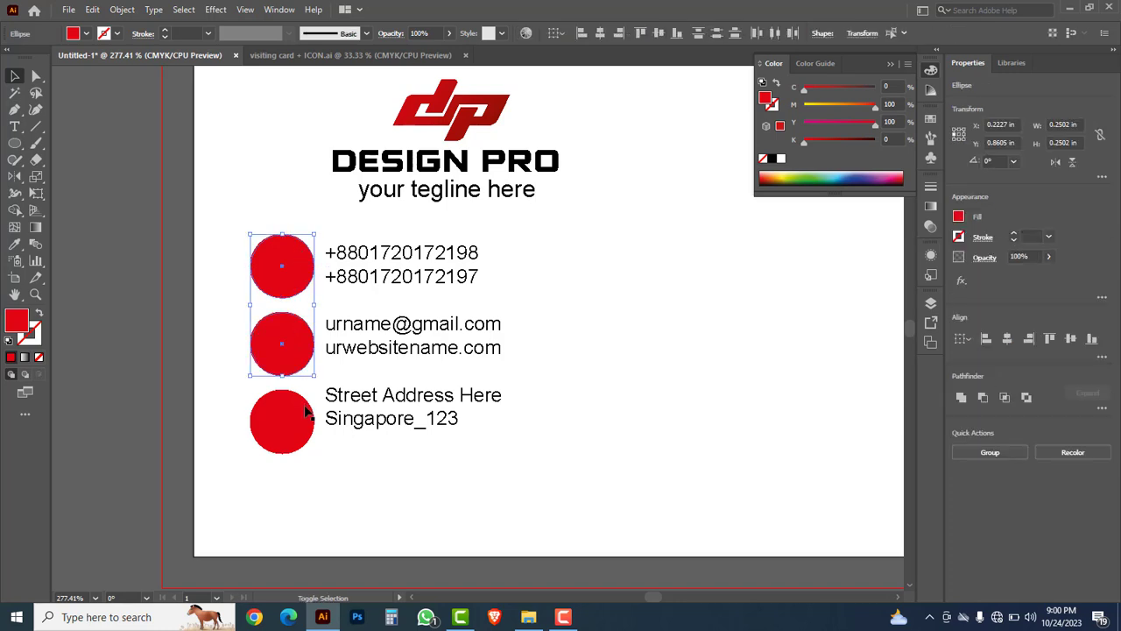
shift+click(298, 423)
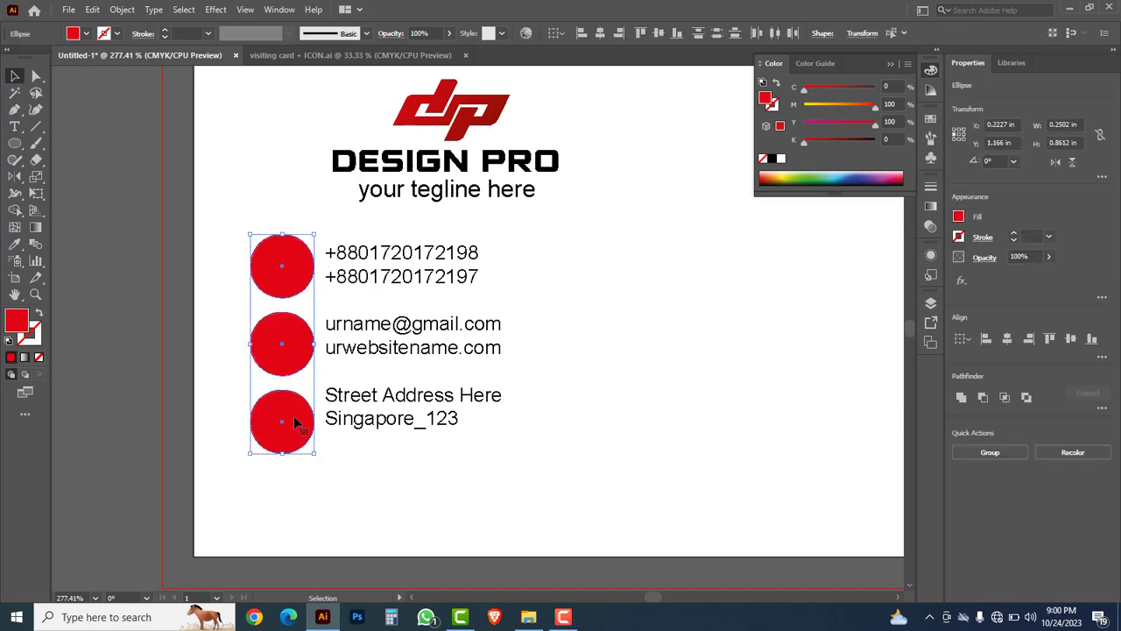
Step: Send the three red circles behind the contact icons
right_click(306, 346)
mouse_move(354, 277)
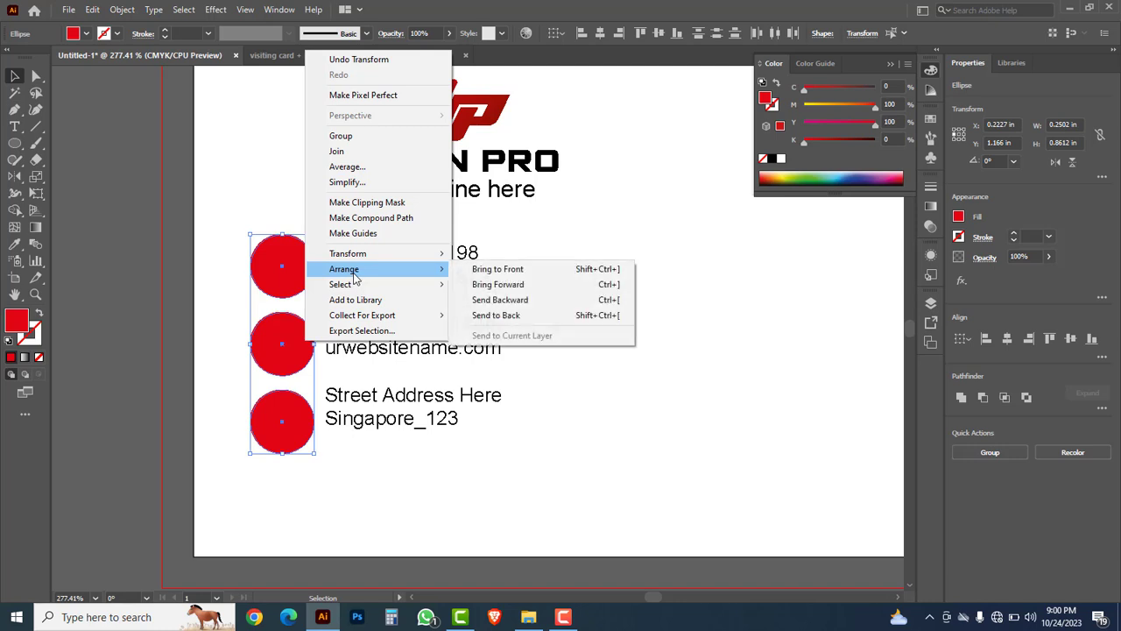
click(507, 317)
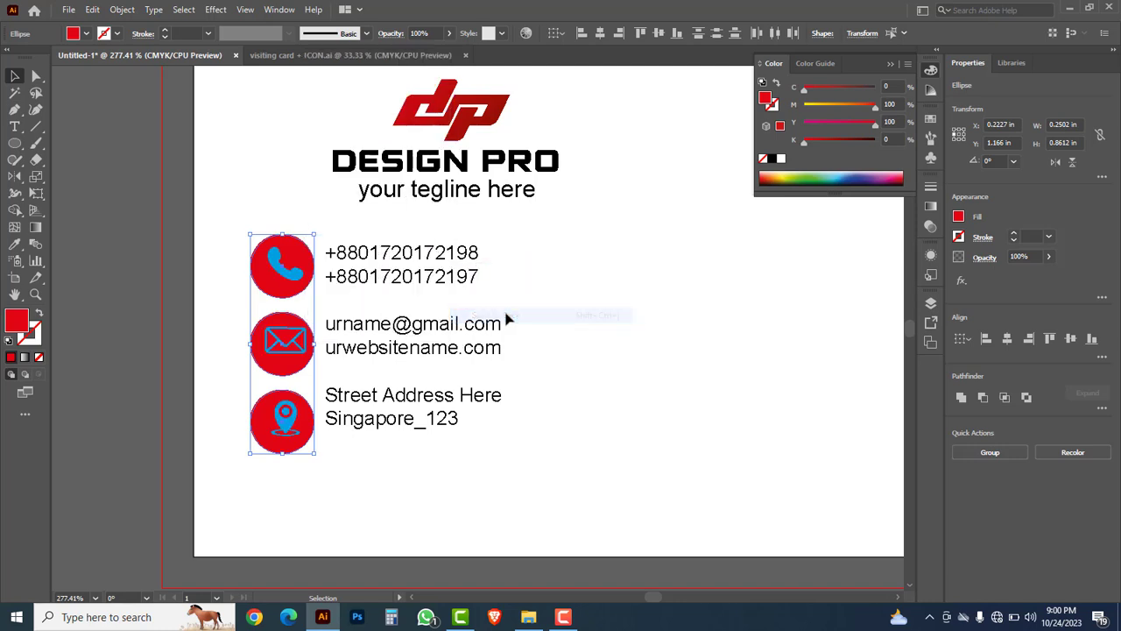
click(632, 312)
Step: Make the phone, envelope and pin icons white
click(290, 277)
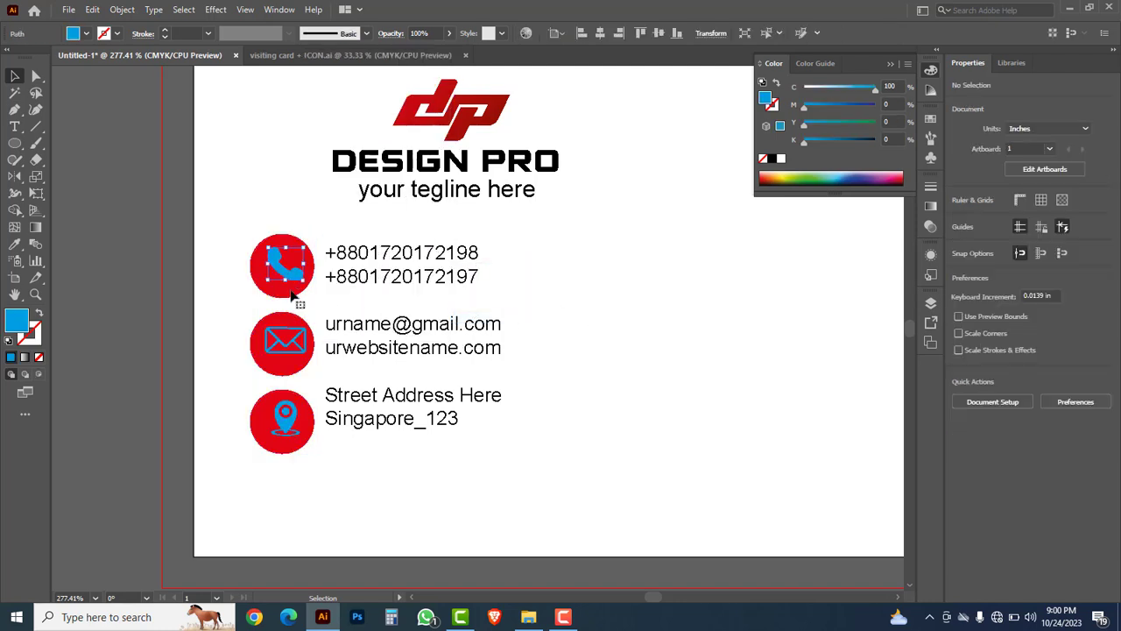
shift+click(298, 337)
shift+click(286, 419)
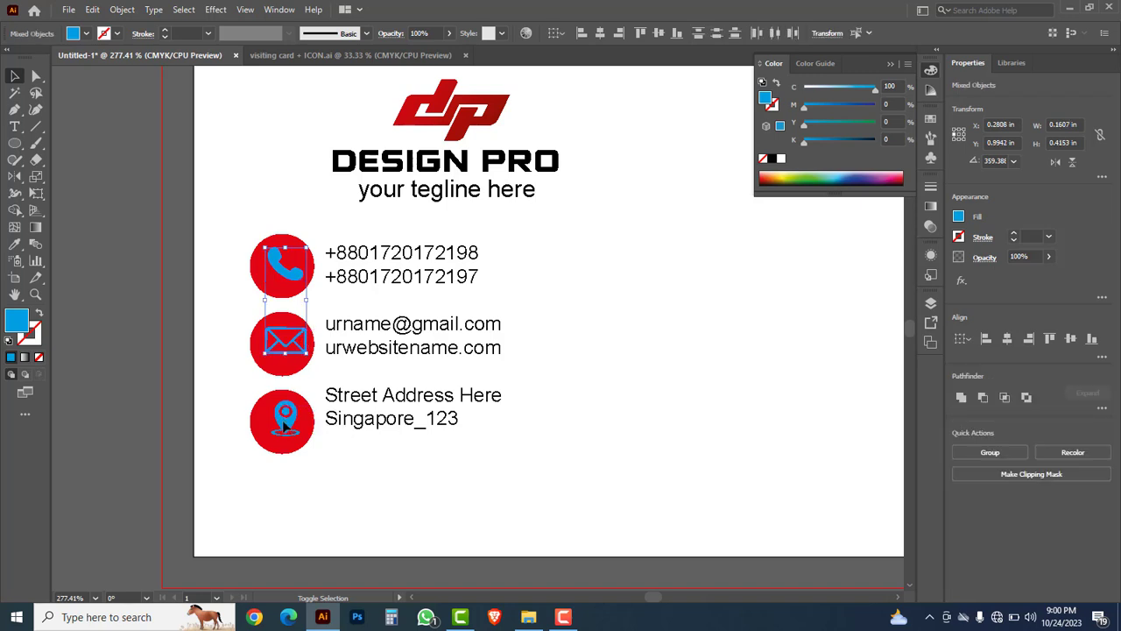
click(780, 160)
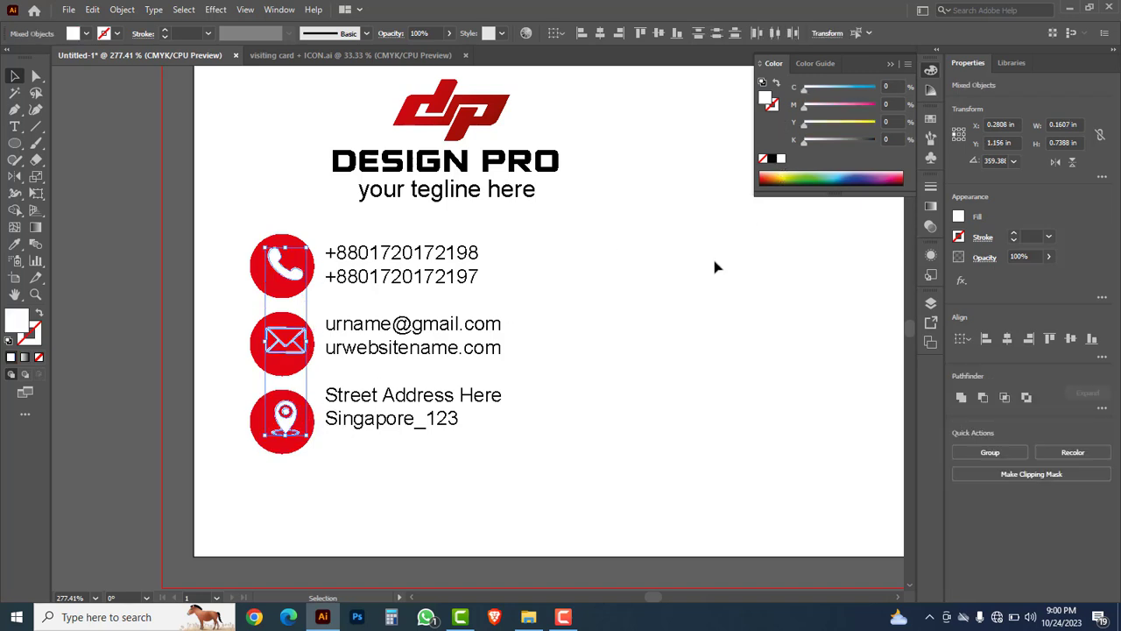
click(677, 300)
Step: Centre the phone and envelope circles on their icons, then select the pin and its circle
drag(225, 225, 279, 282)
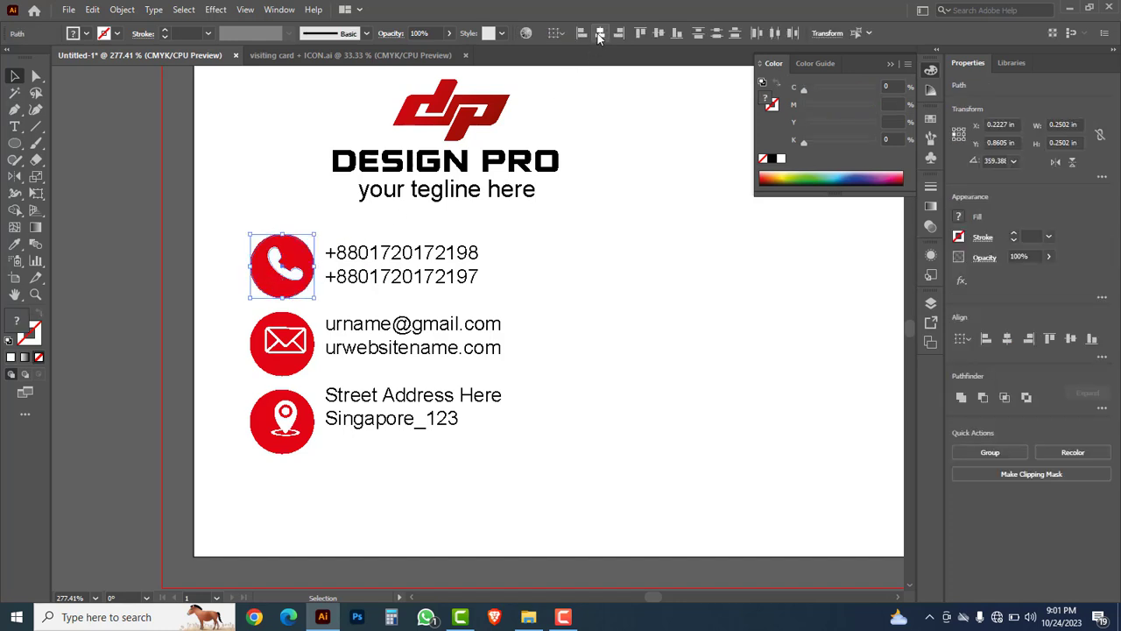
click(599, 33)
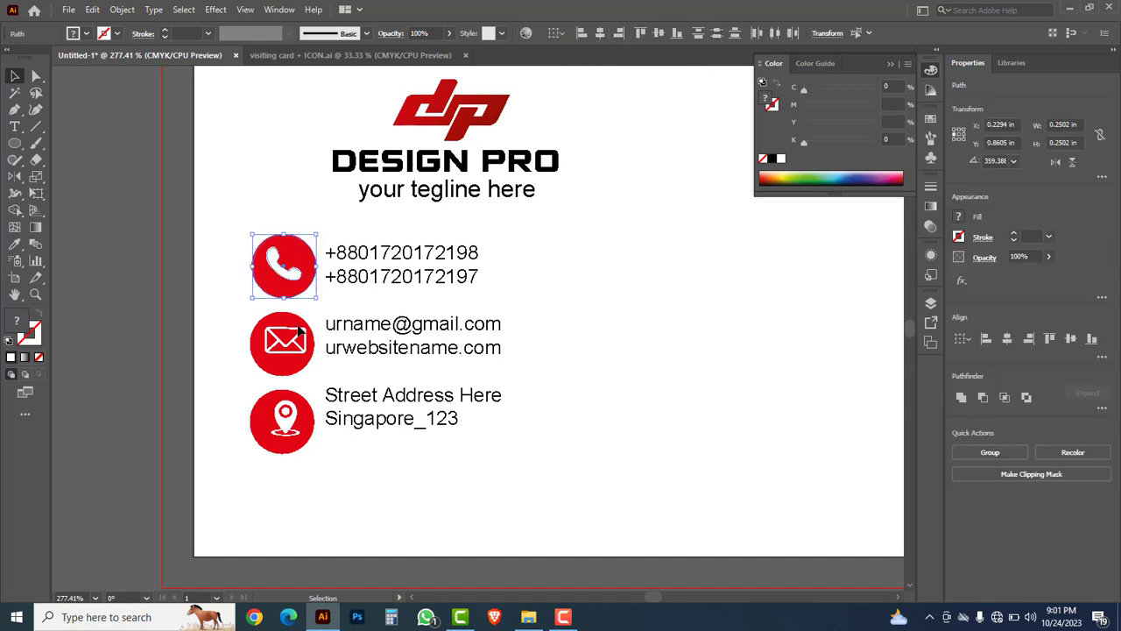
click(254, 342)
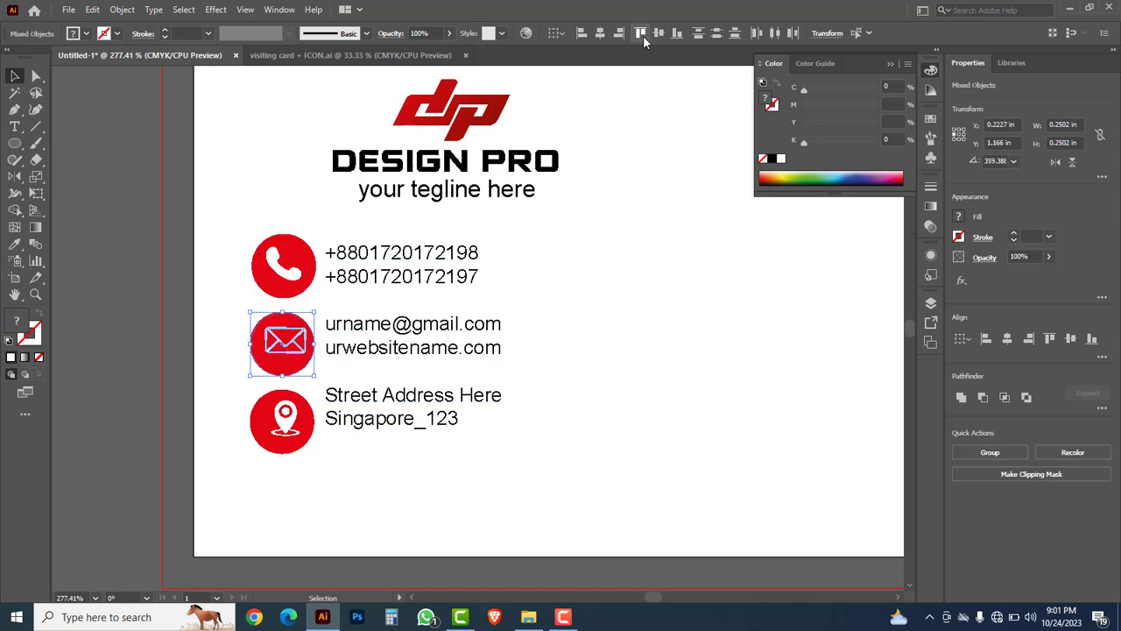
click(600, 34)
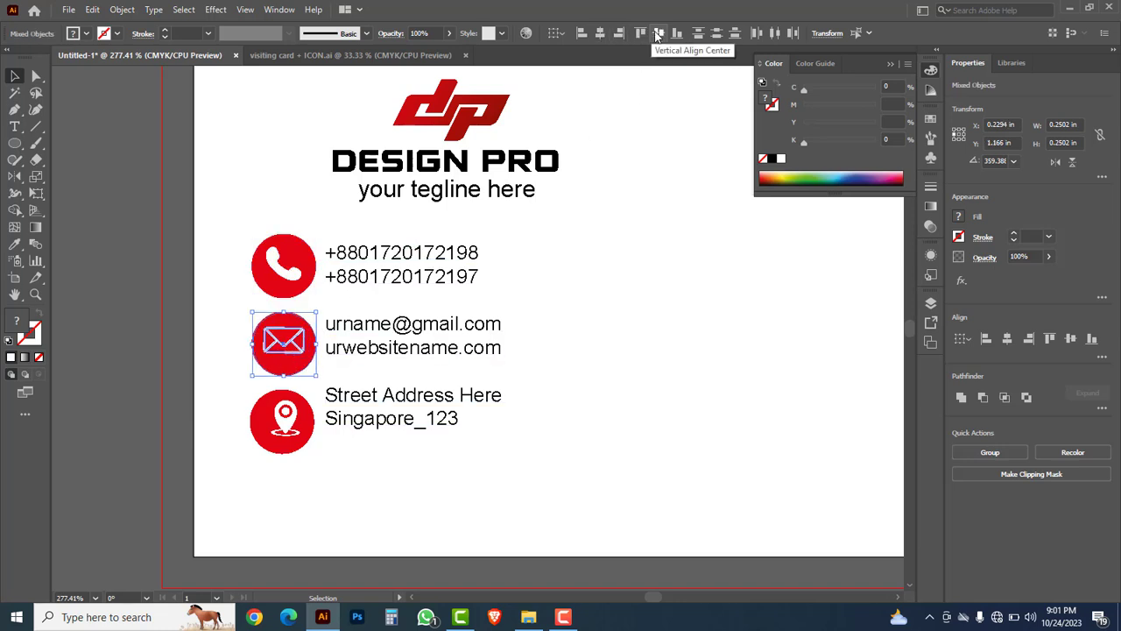
click(658, 35)
drag(221, 392, 296, 445)
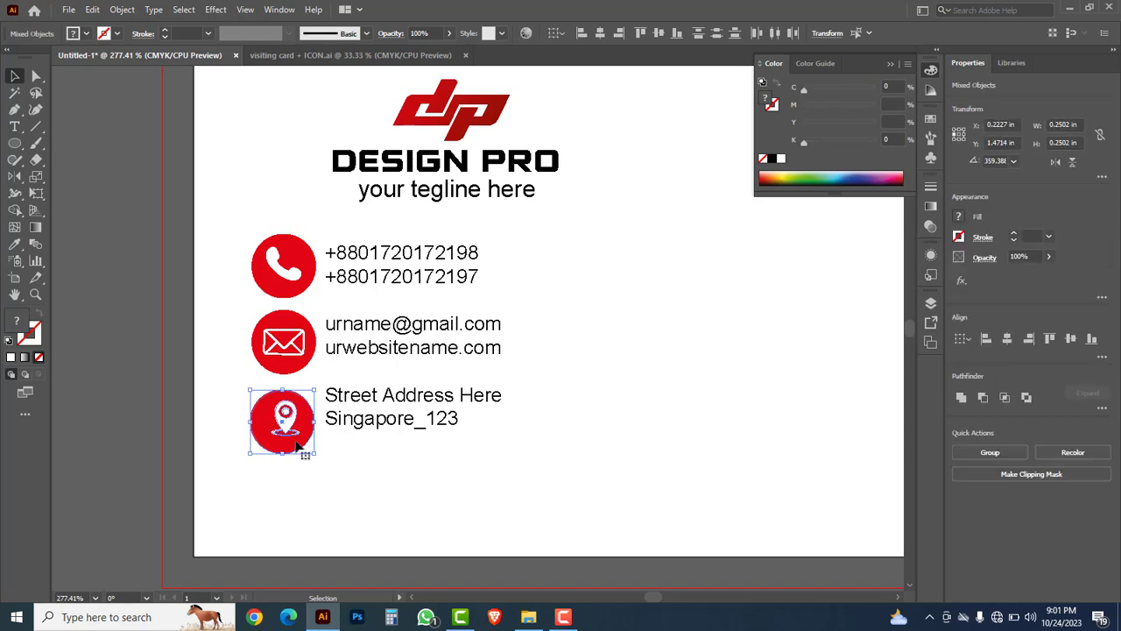
Step: Centre the location icon on its circle and group the location, envelope and phone icons with their circles
click(600, 33)
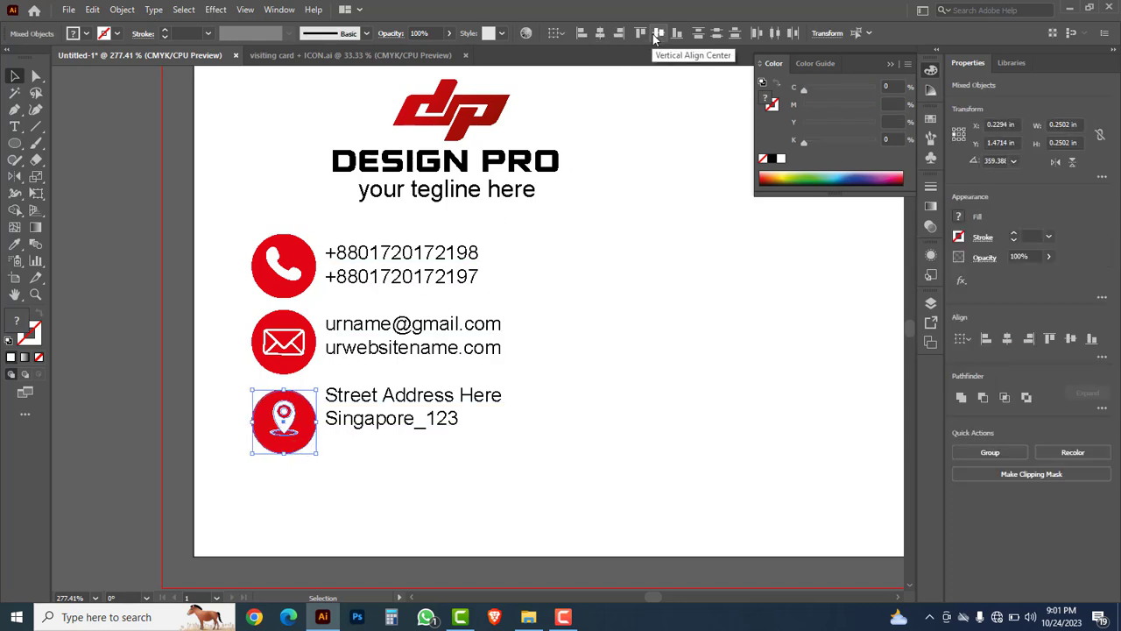
click(658, 34)
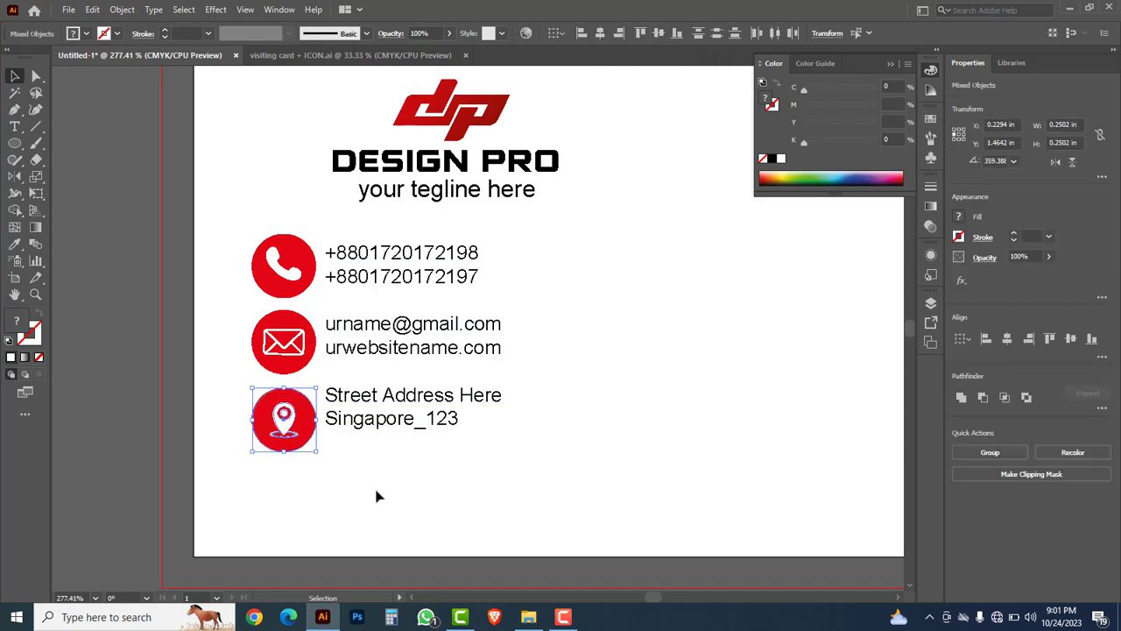
key(ctrl+g)
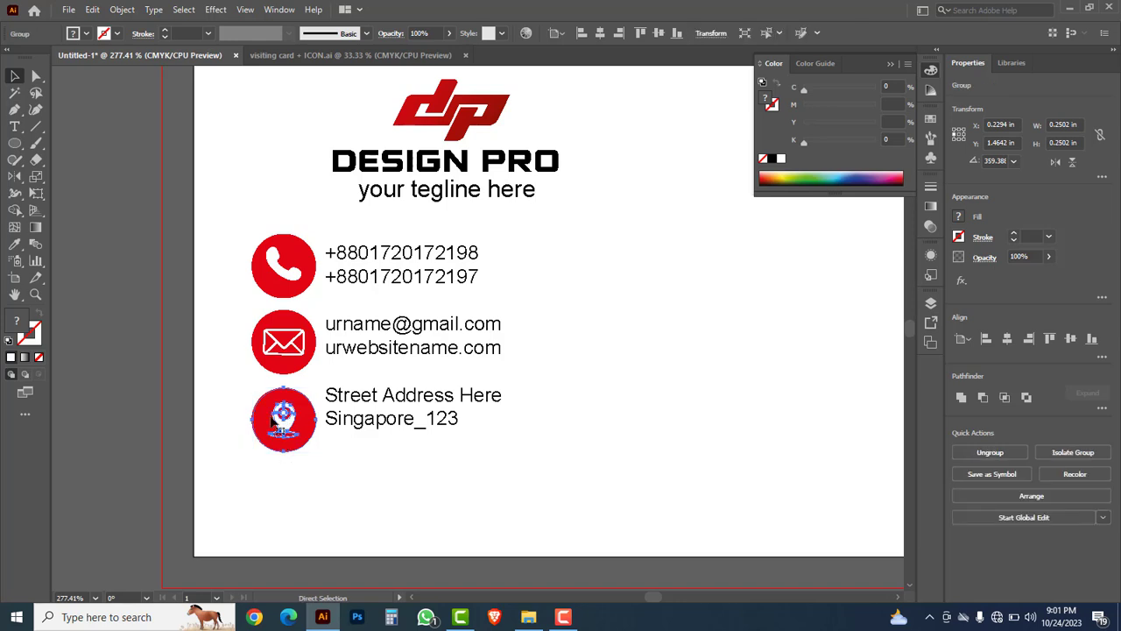
drag(226, 303, 320, 375)
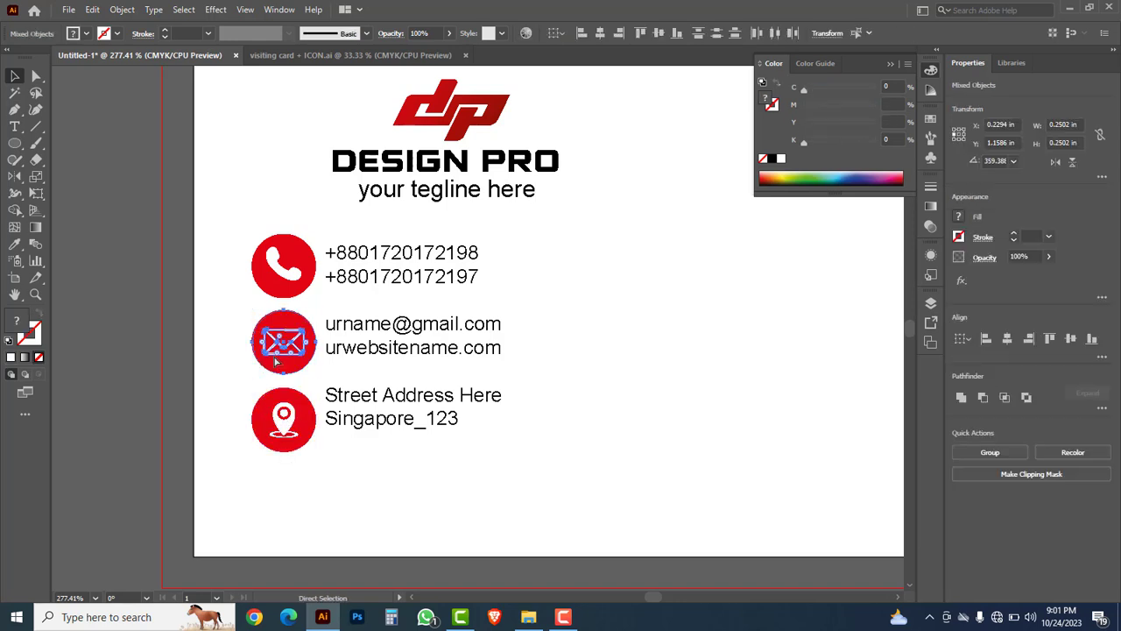
key(ctrl+g)
click(223, 275)
drag(222, 217, 286, 277)
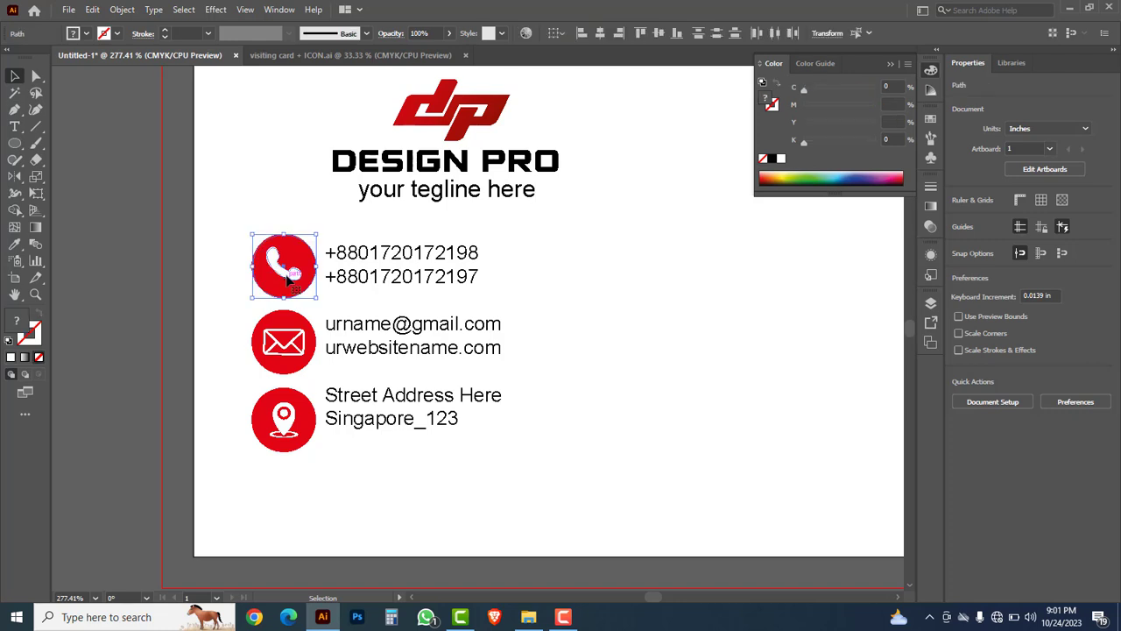
key(ctrl+g)
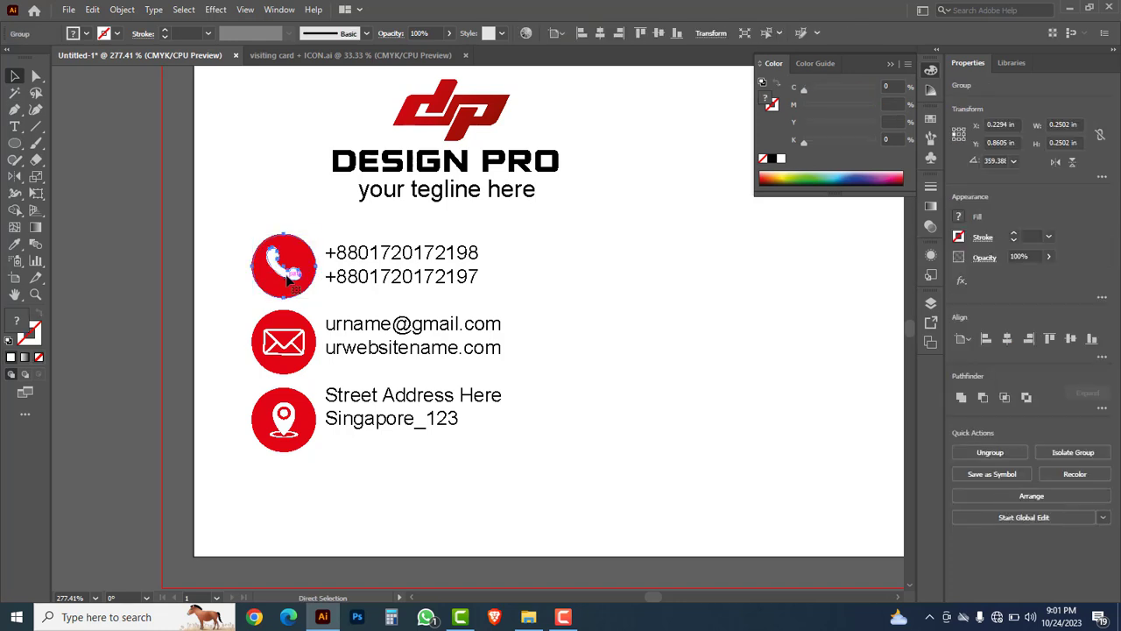
click(243, 204)
Step: Position the three icon badges beside the contact lines and distribute their vertical centres evenly
drag(241, 207, 301, 418)
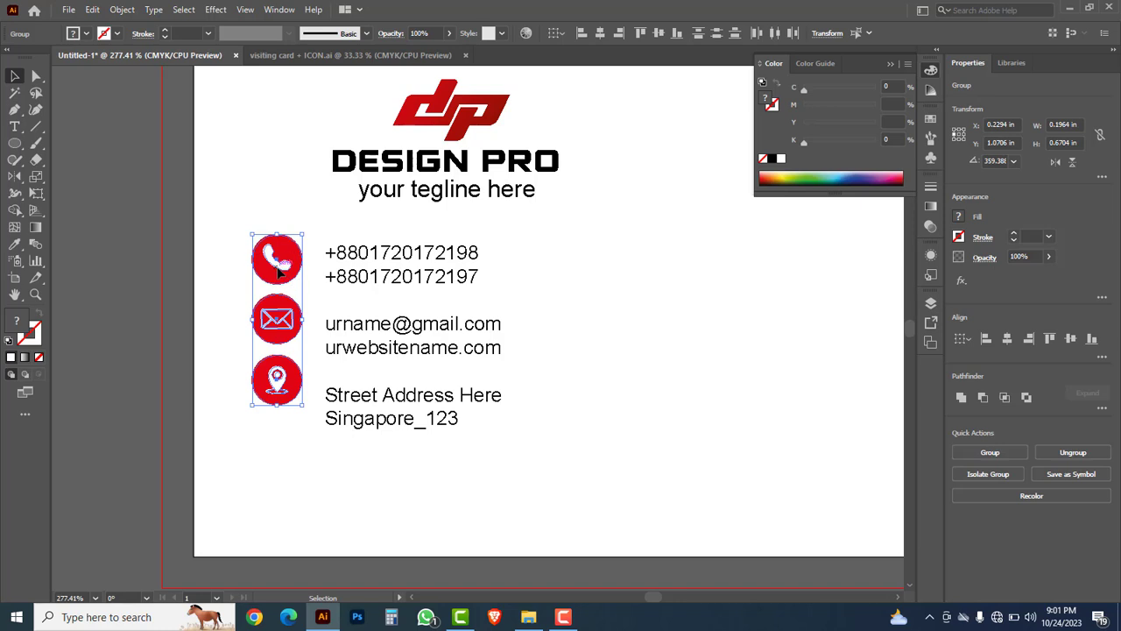
drag(278, 273, 282, 280)
click(217, 331)
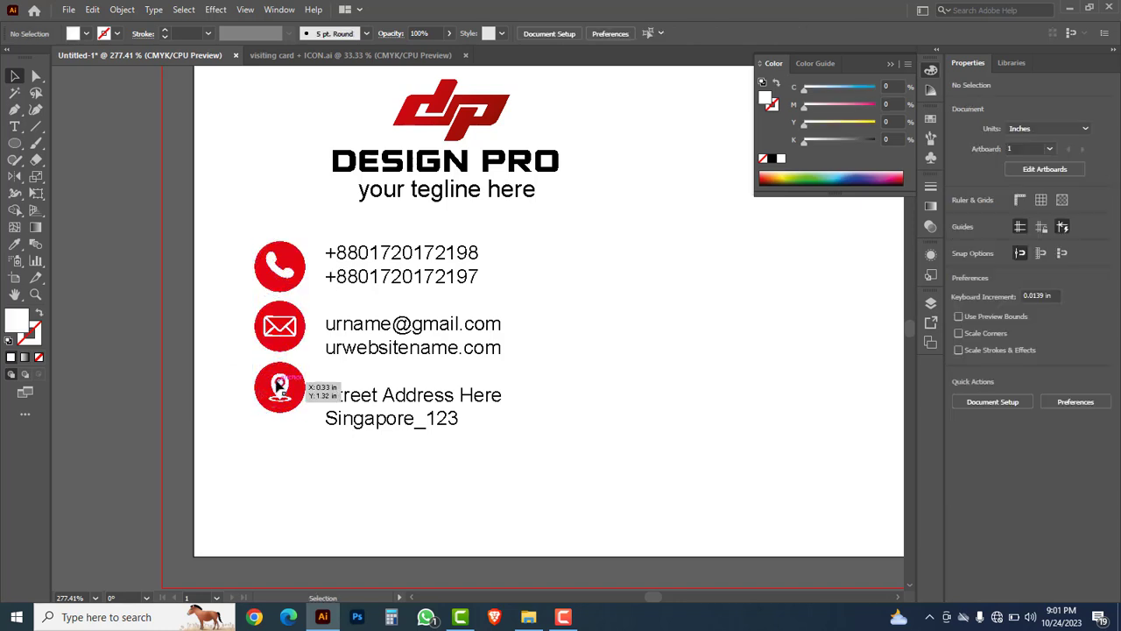
drag(277, 384, 277, 398)
click(235, 250)
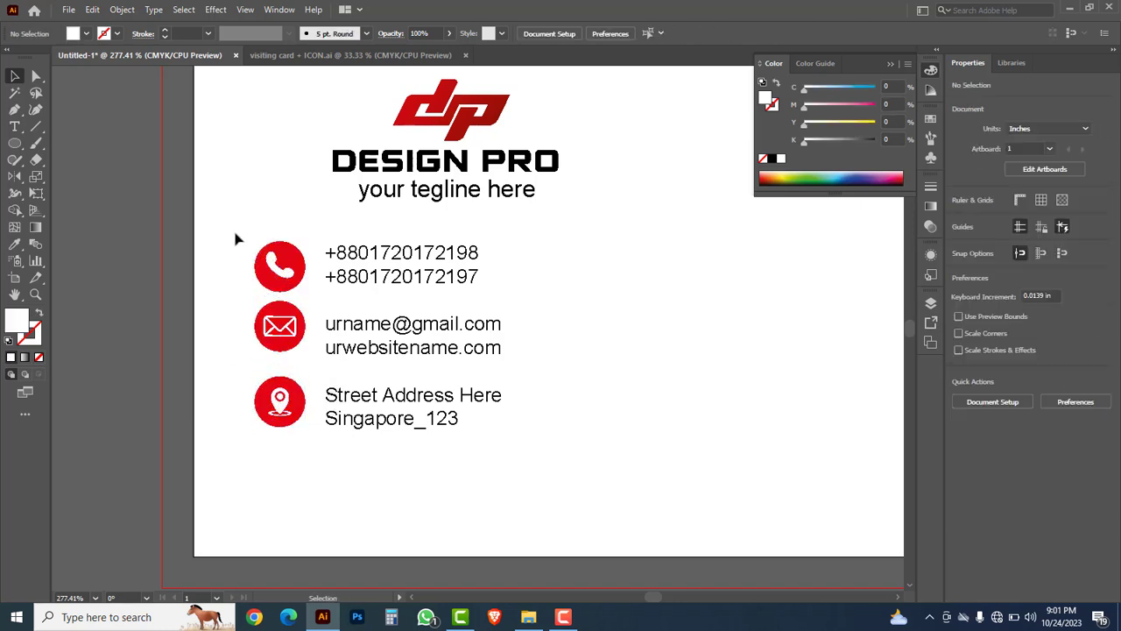
drag(234, 238, 286, 427)
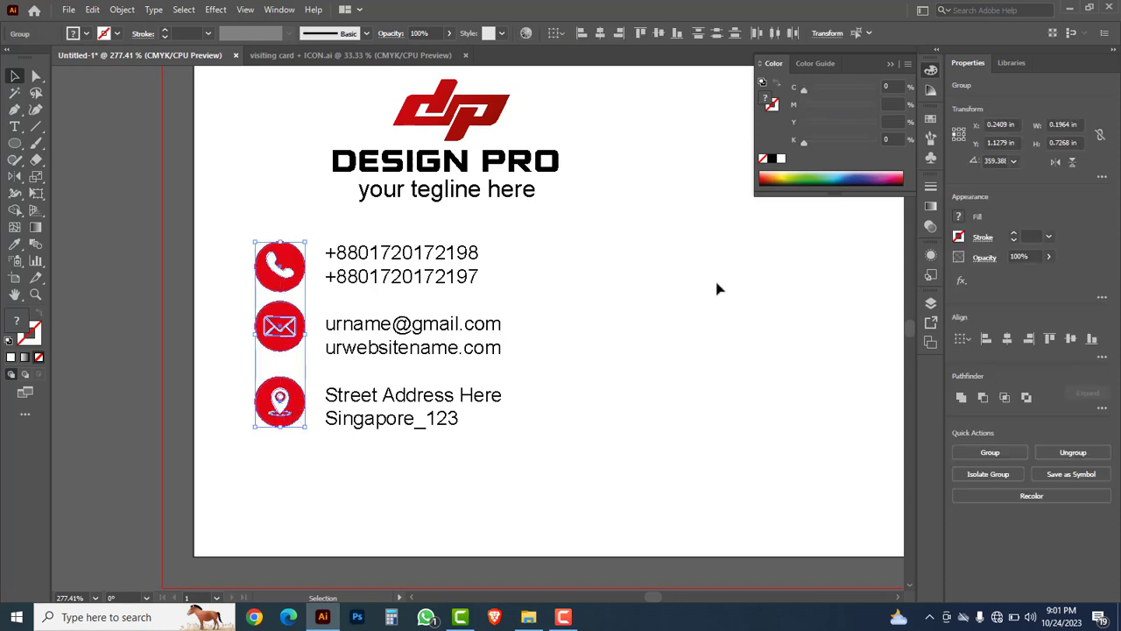
click(717, 35)
click(655, 216)
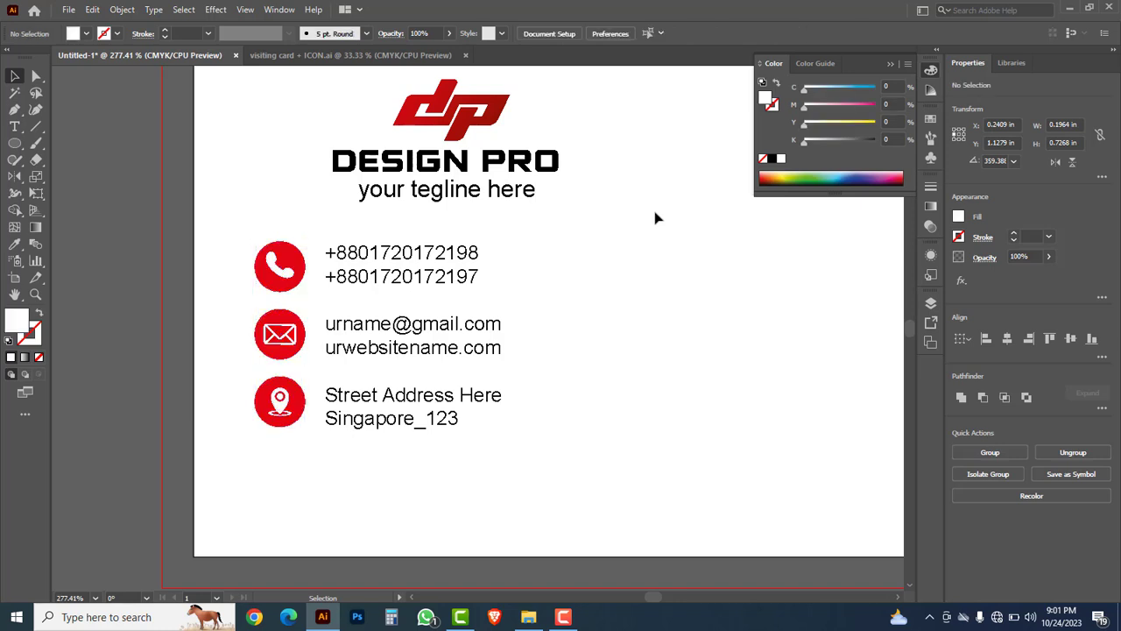
Step: Copy DESIGN PRO to the card's right side and retype it as the cardholder's name
ctrl+alt+click(597, 260)
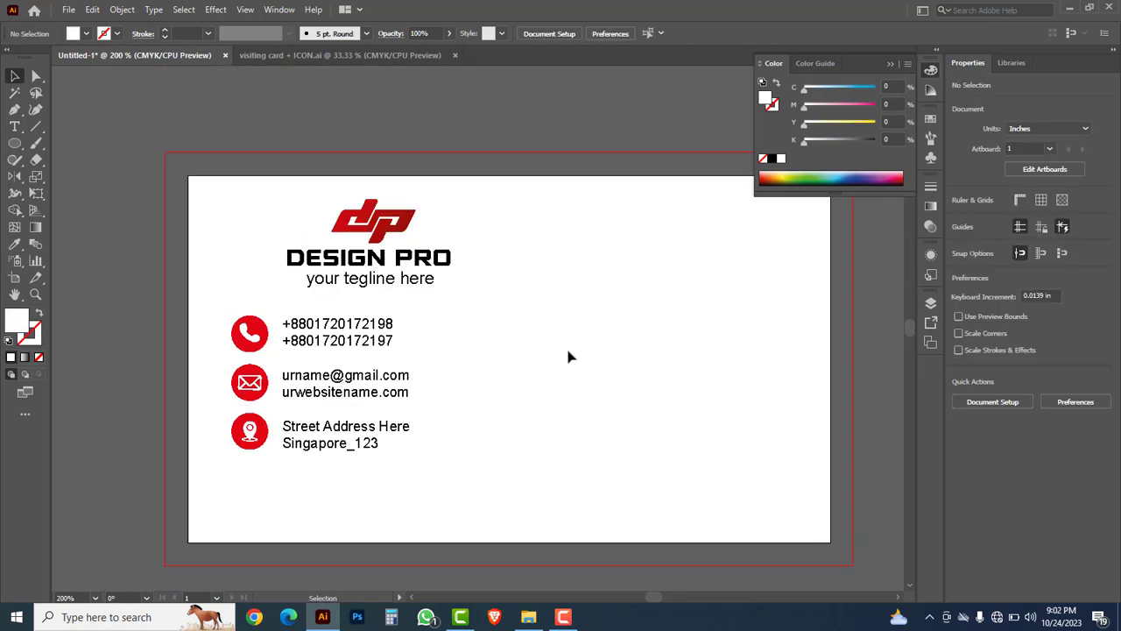
drag(556, 394, 504, 336)
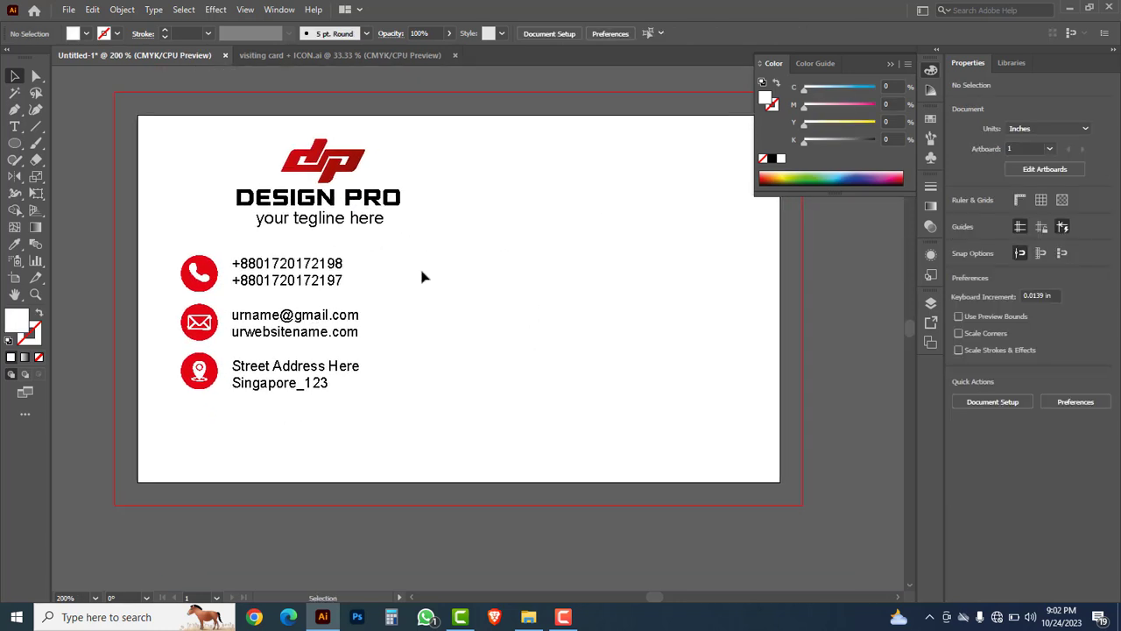
click(383, 203)
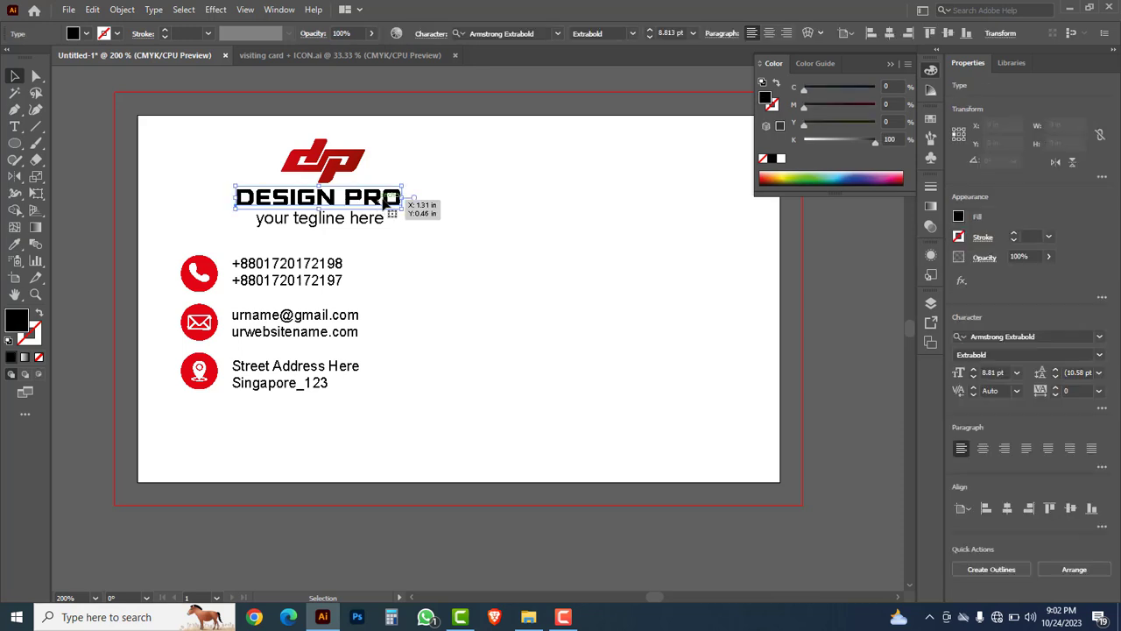
drag(383, 204, 690, 212)
double_click(644, 201)
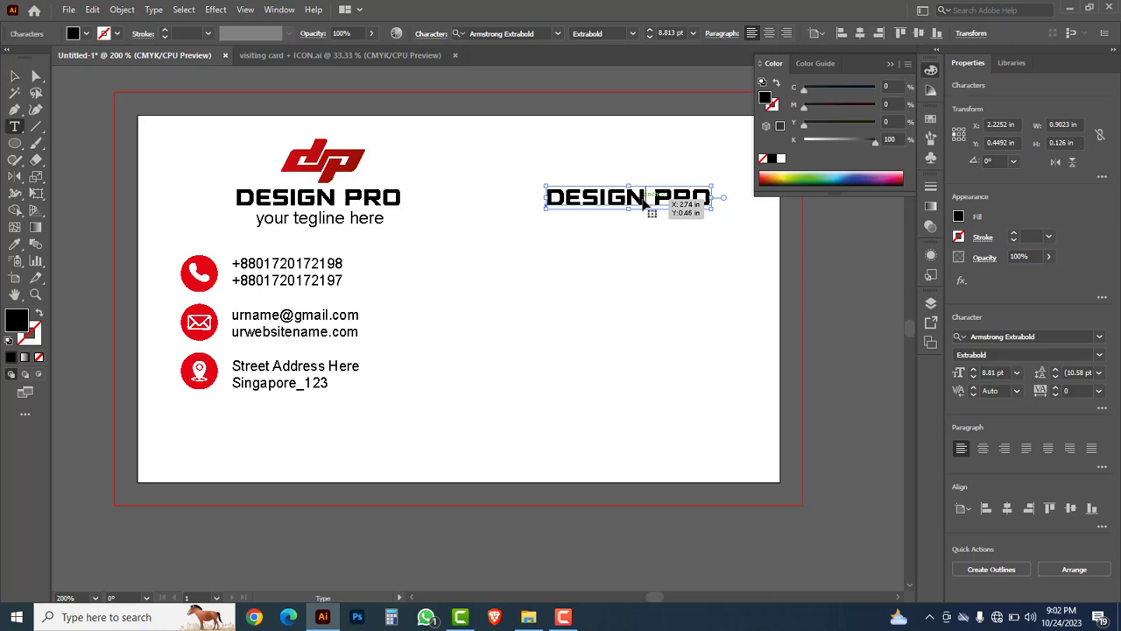
key(ctrl+a)
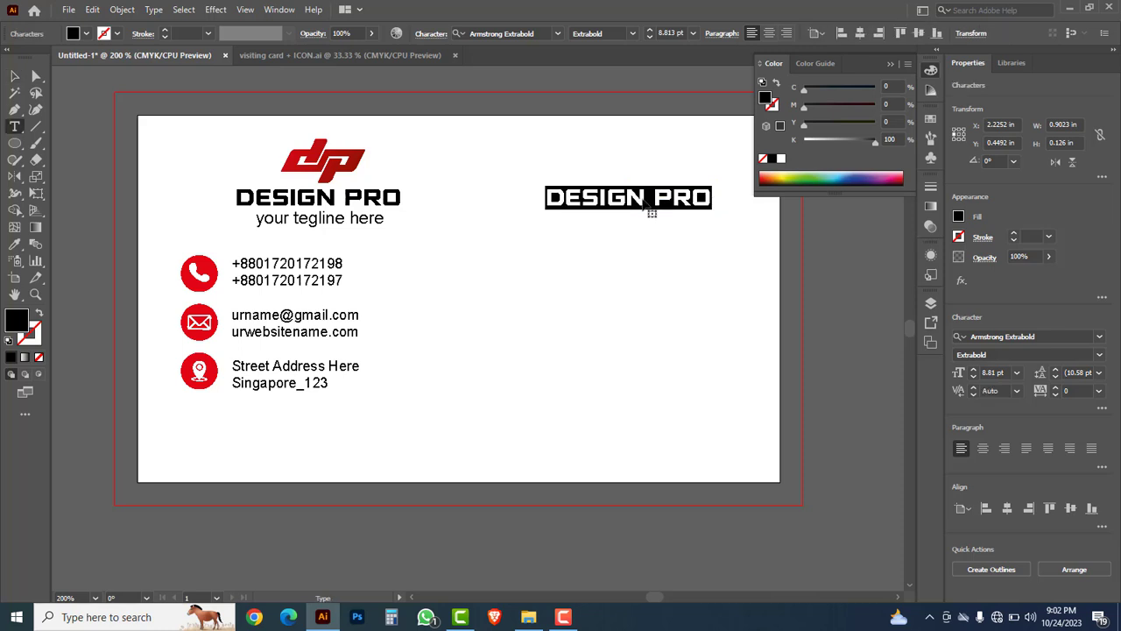
text(MICHAL SMITH)
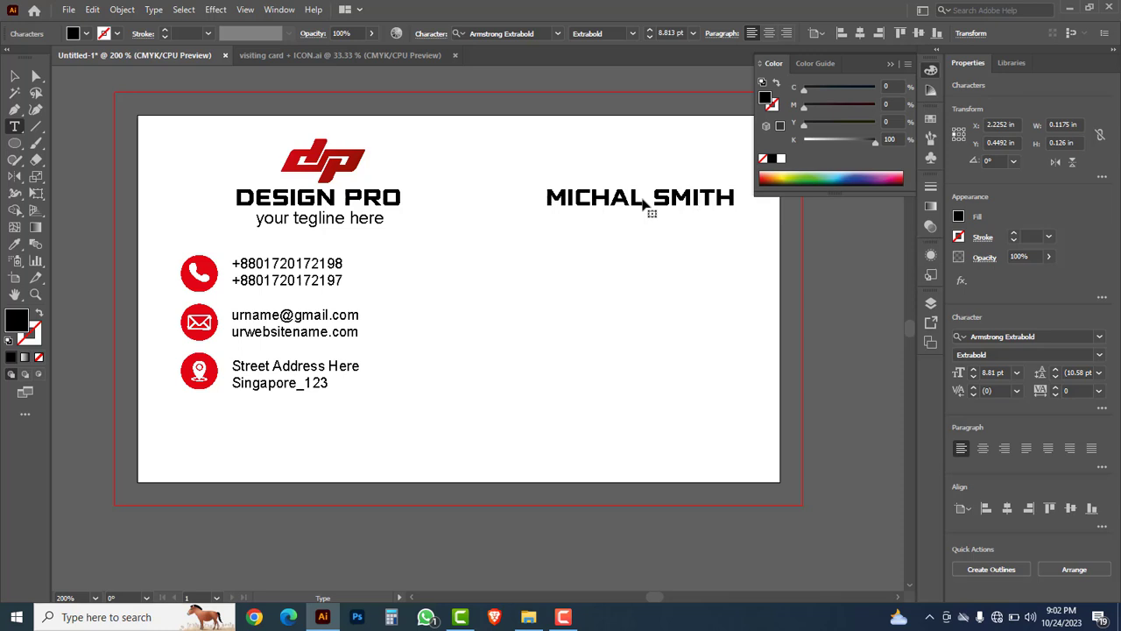
click(15, 77)
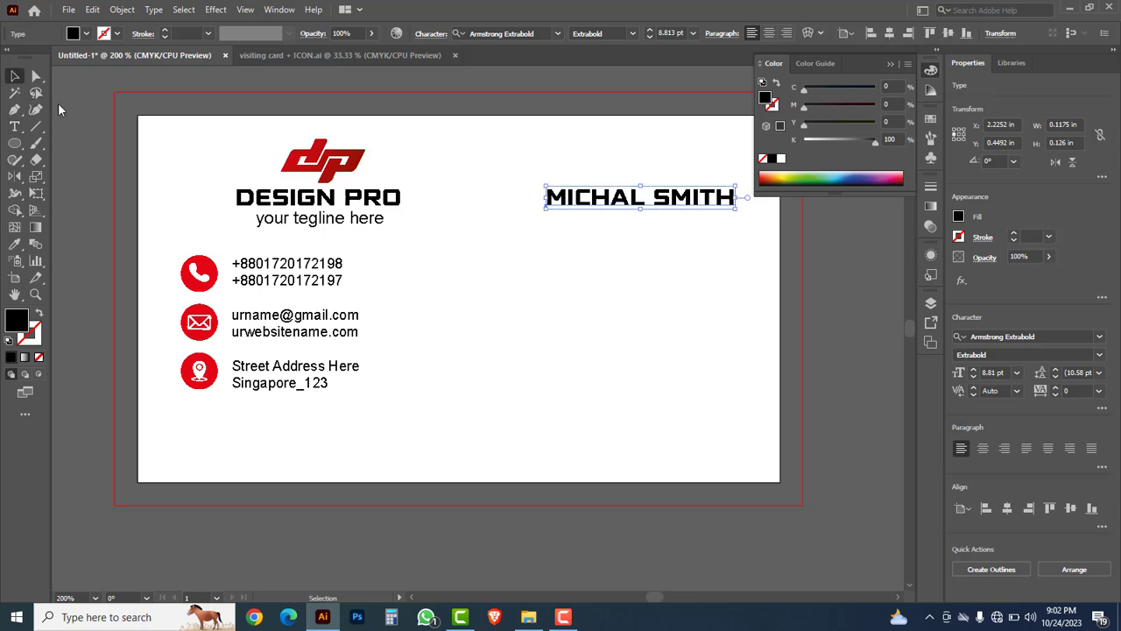
Step: Copy the tagline under the name, retype it as 'Solution Manager', and zoom in on both lines
click(415, 248)
drag(368, 223, 708, 232)
triple_click(680, 220)
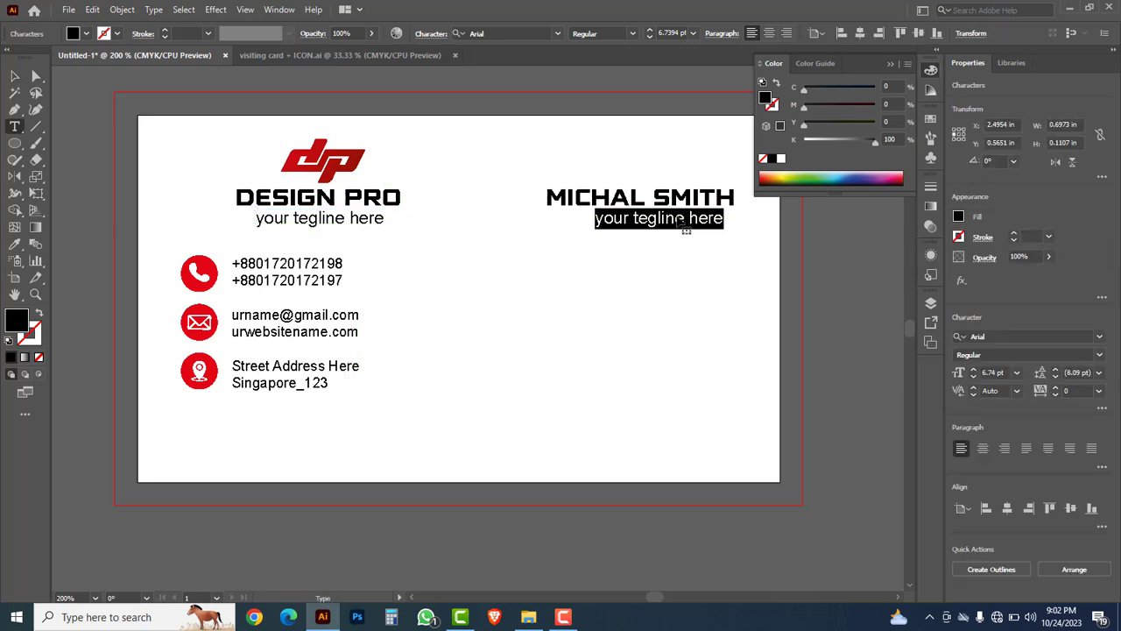
text(Solution M)
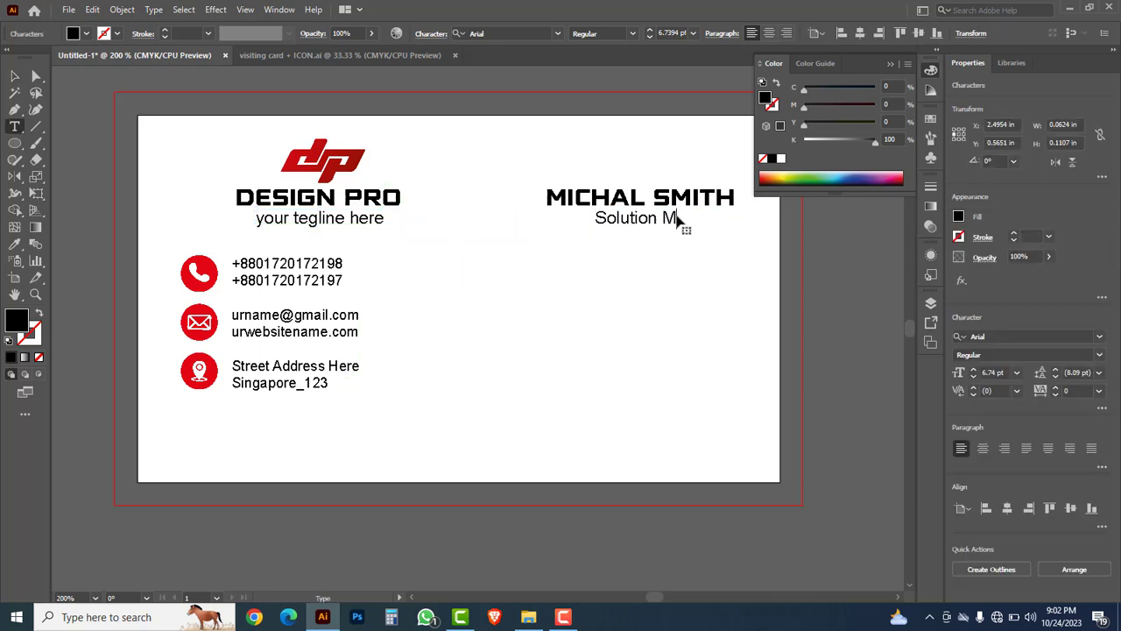
text(anager)
click(20, 77)
key(ctrl+space)
drag(464, 134, 715, 297)
key(space)
double_click(587, 281)
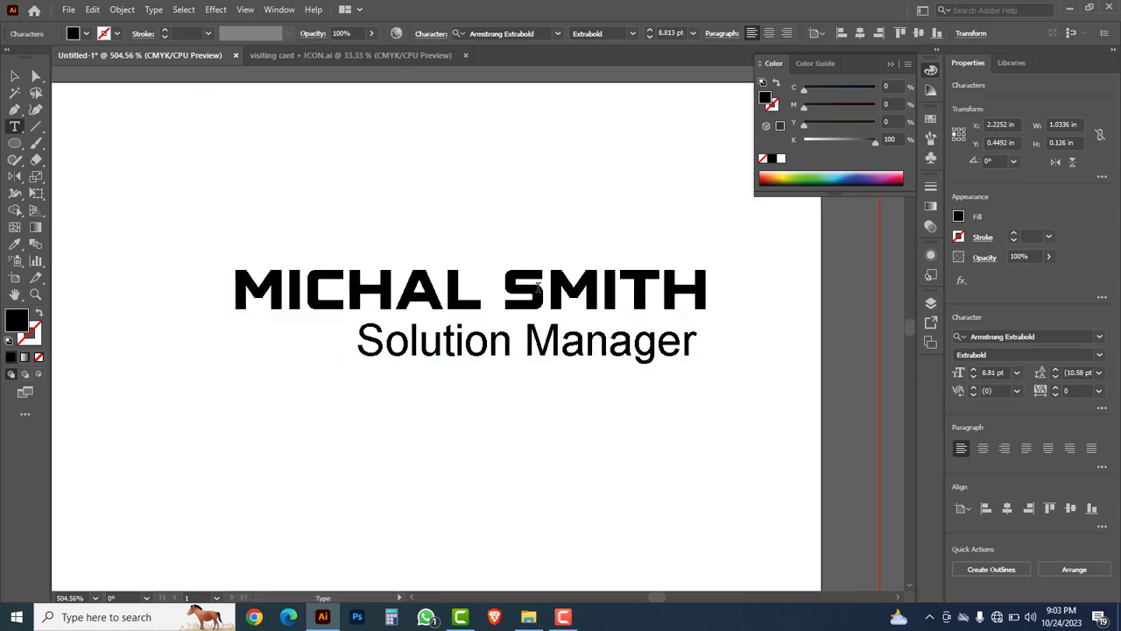
Step: Change the surname in the name heading to Arial, keeping the first name in Armstrong Extrabold
drag(536, 286, 711, 290)
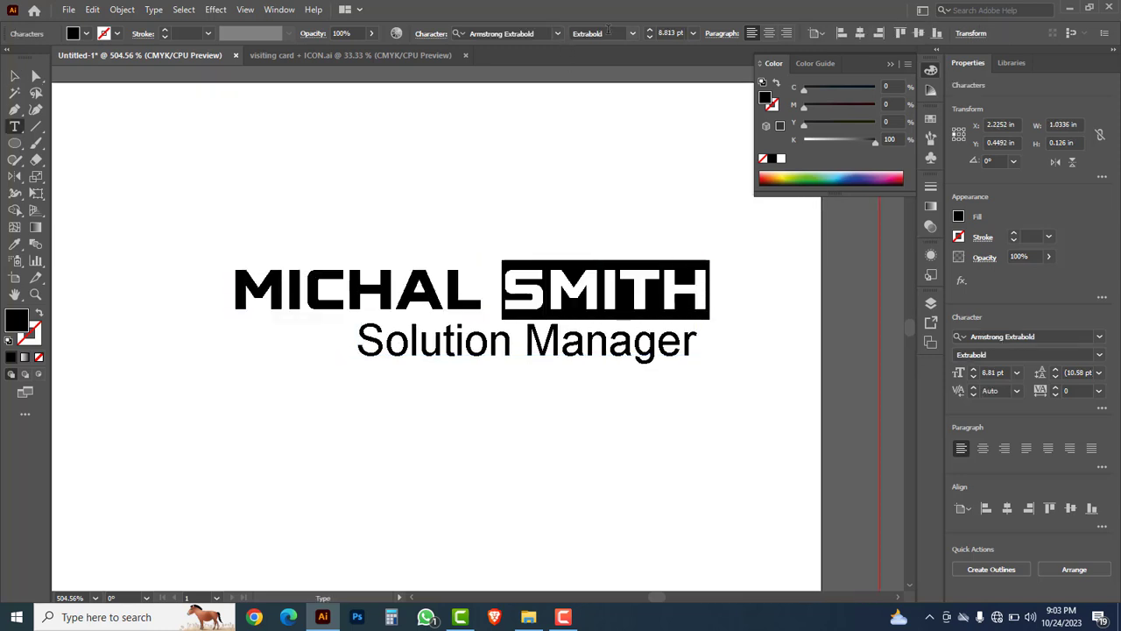
click(559, 35)
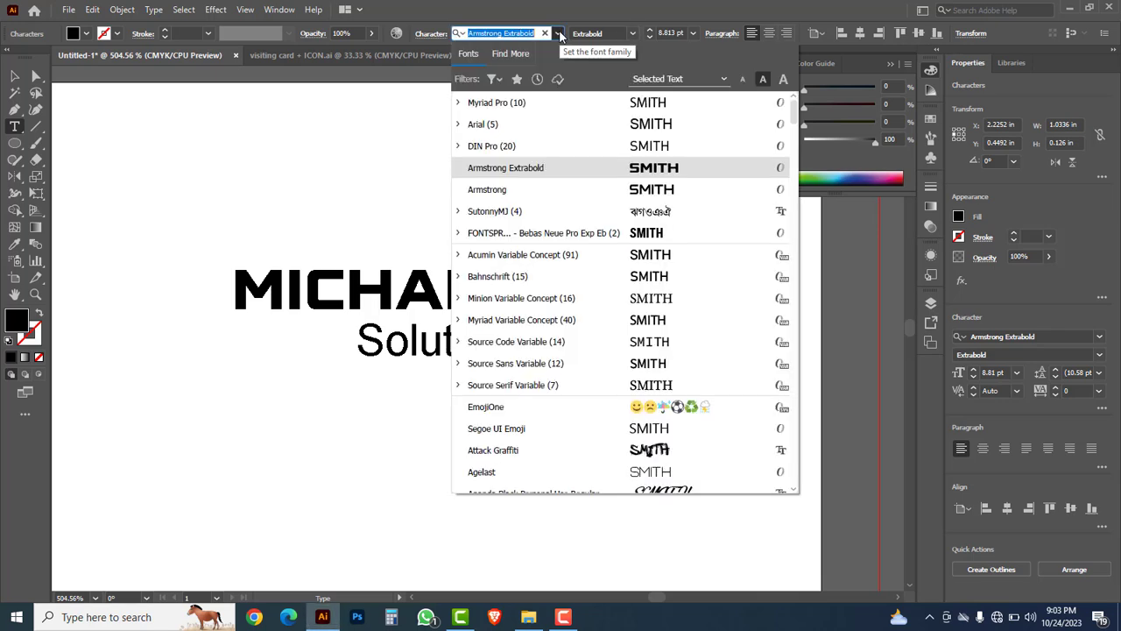
click(644, 125)
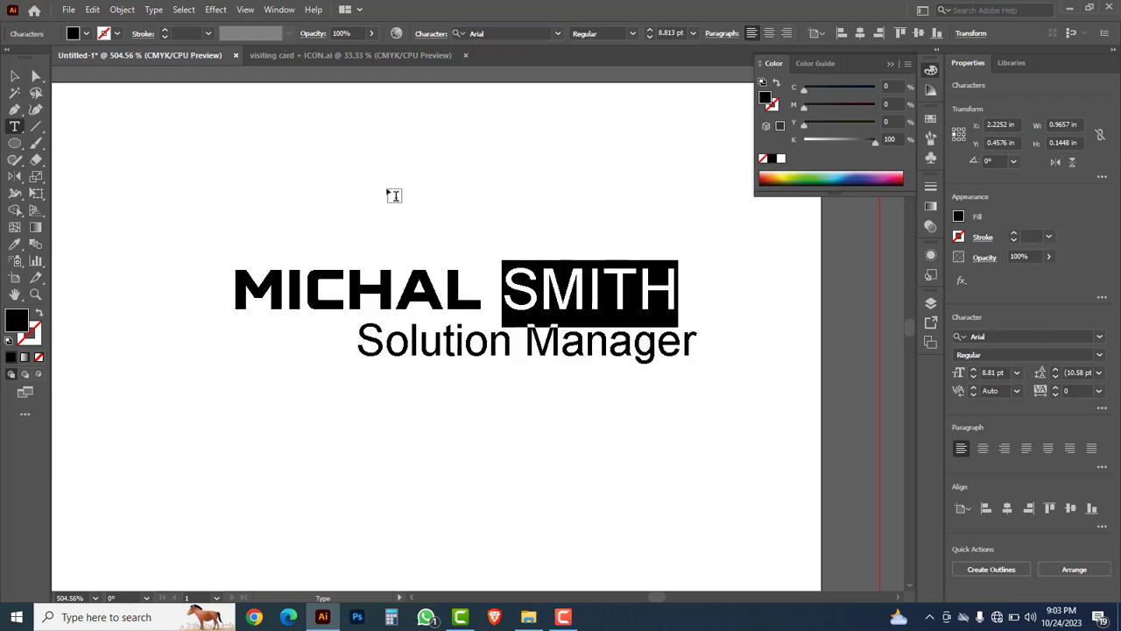
click(15, 77)
click(460, 176)
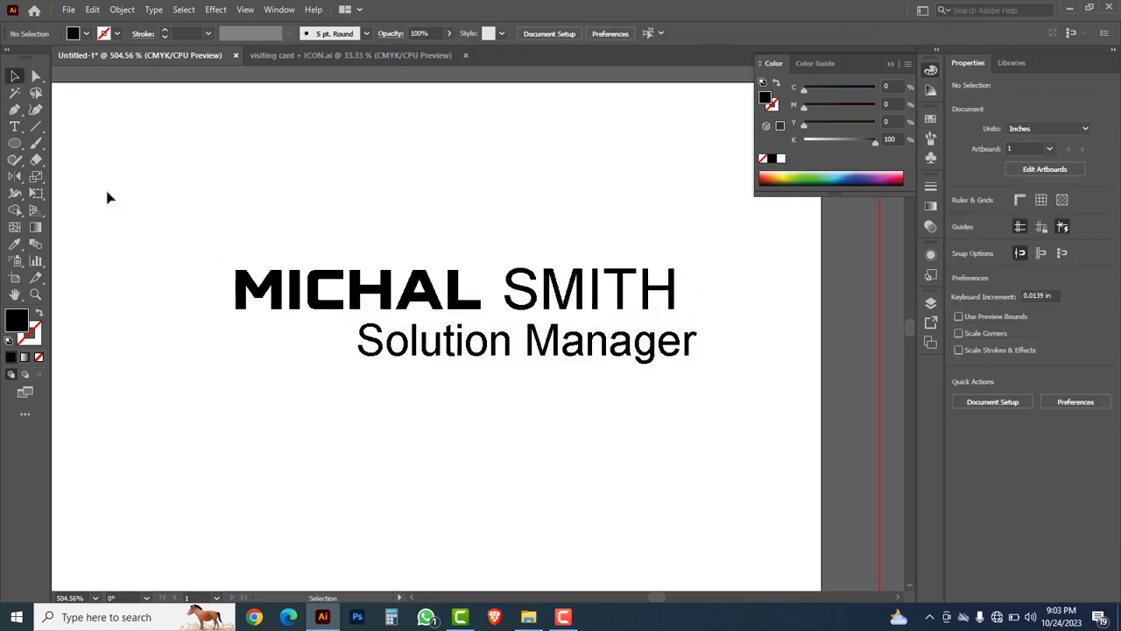
Step: Draw a thin rectangle under 'Manager' and colour it red (C0 M100 Y100 K0)
click(15, 143)
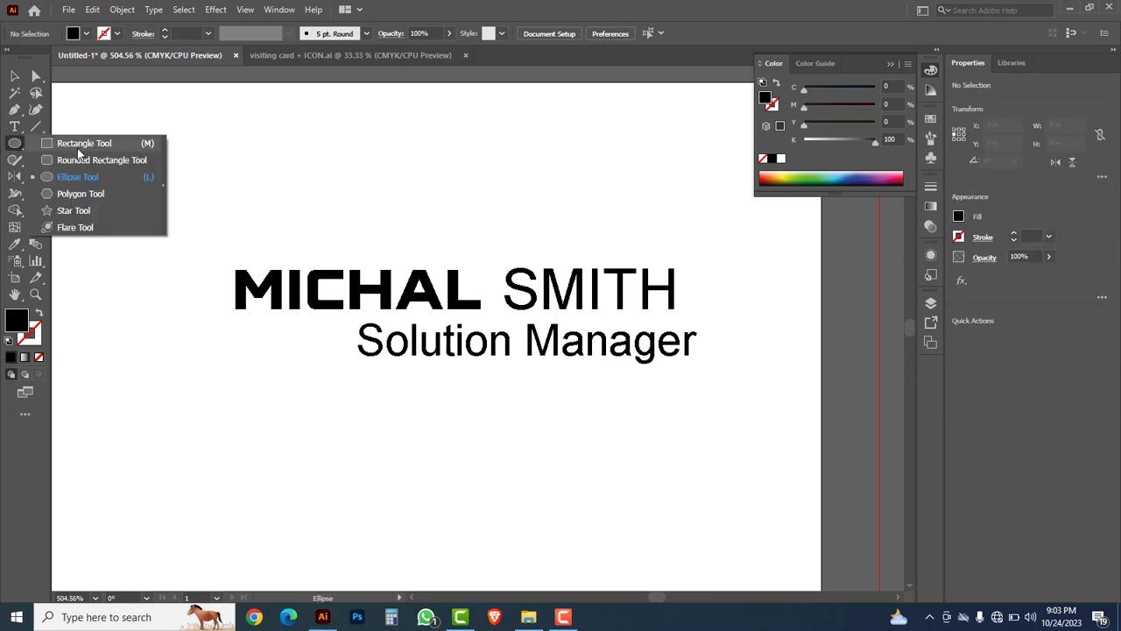
click(81, 145)
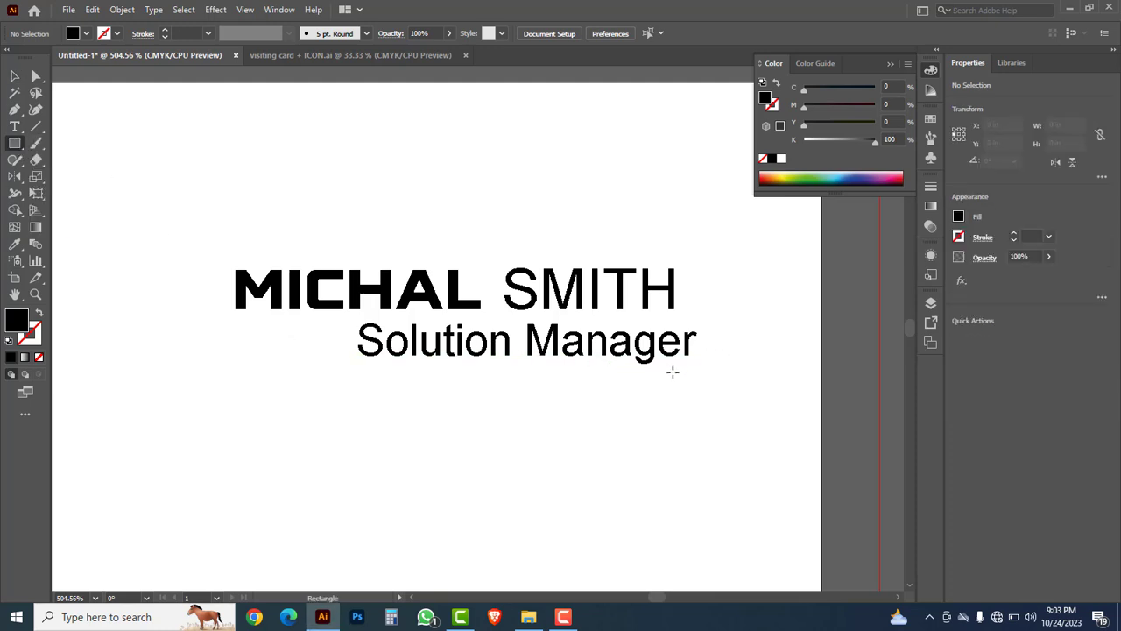
drag(691, 368, 523, 373)
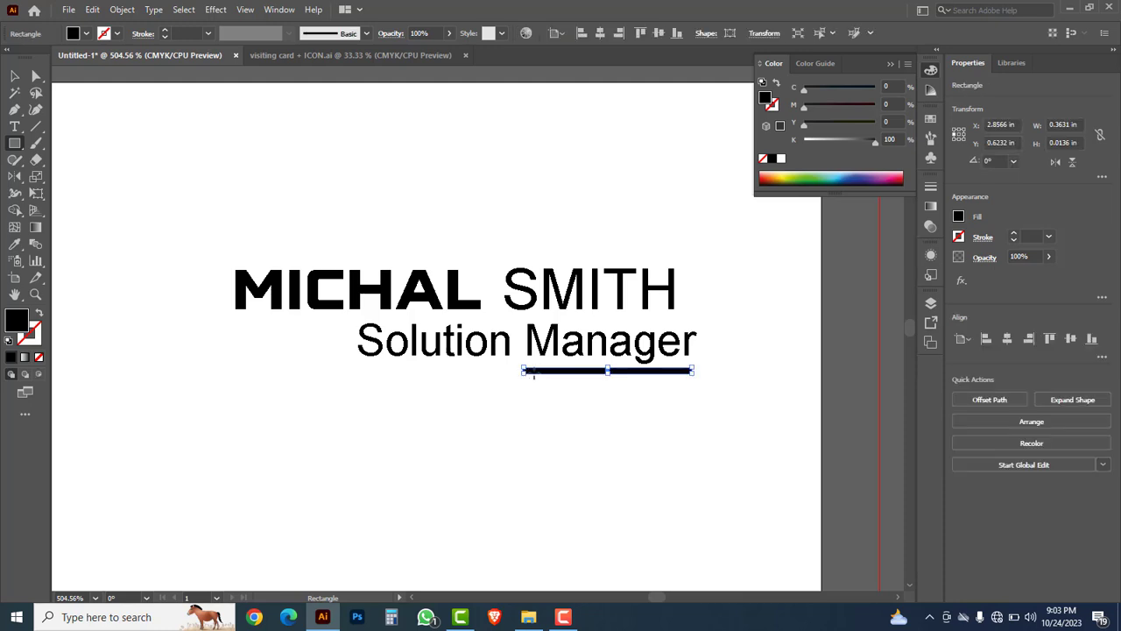
drag(876, 144, 745, 138)
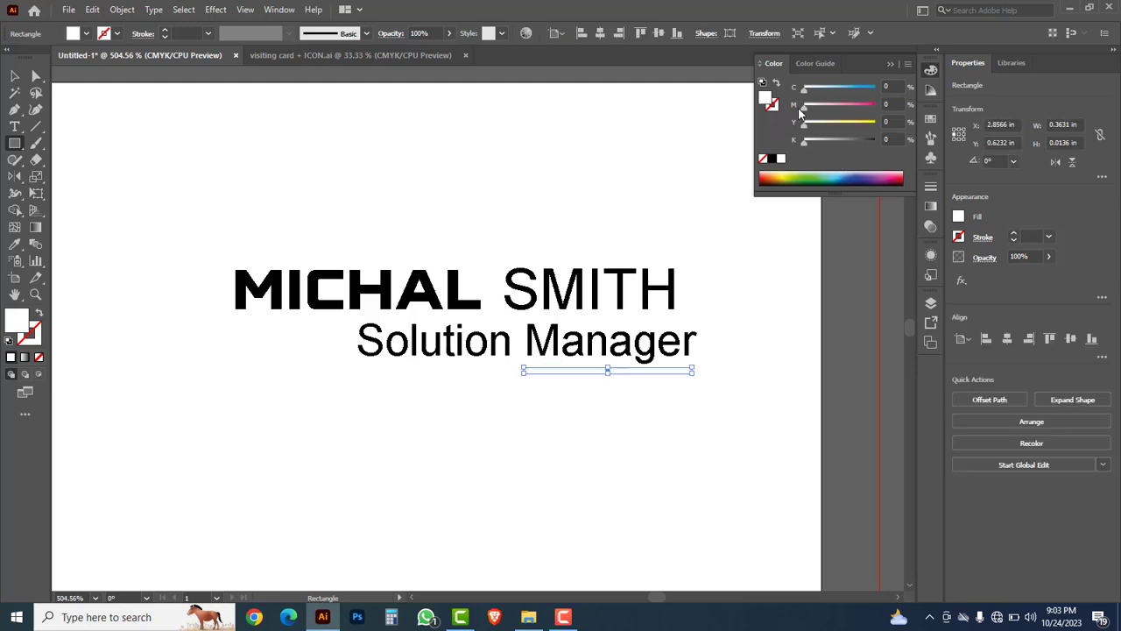
drag(805, 109, 914, 117)
drag(810, 130, 900, 132)
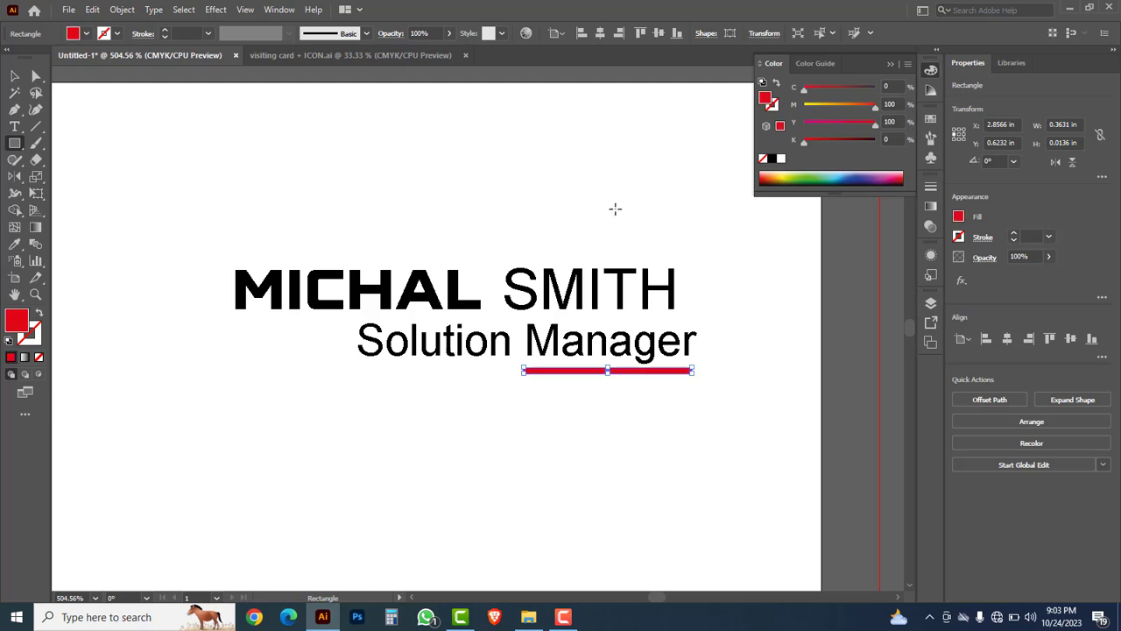
Step: Right-align the name, job title and red bar, then zoom out
click(14, 76)
drag(585, 204, 631, 375)
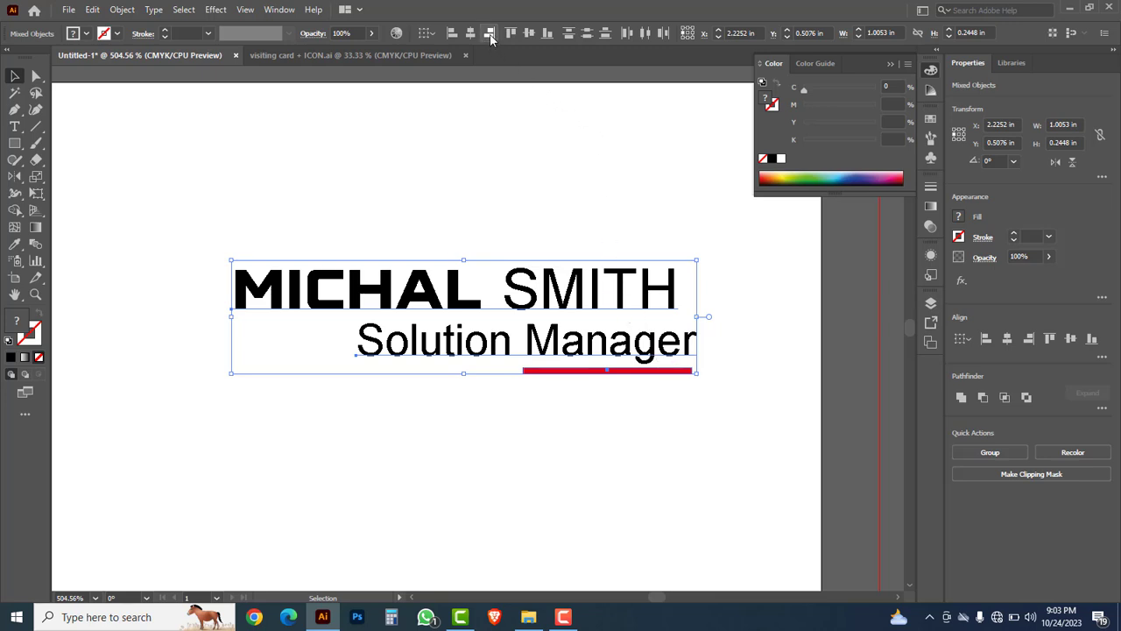
click(490, 34)
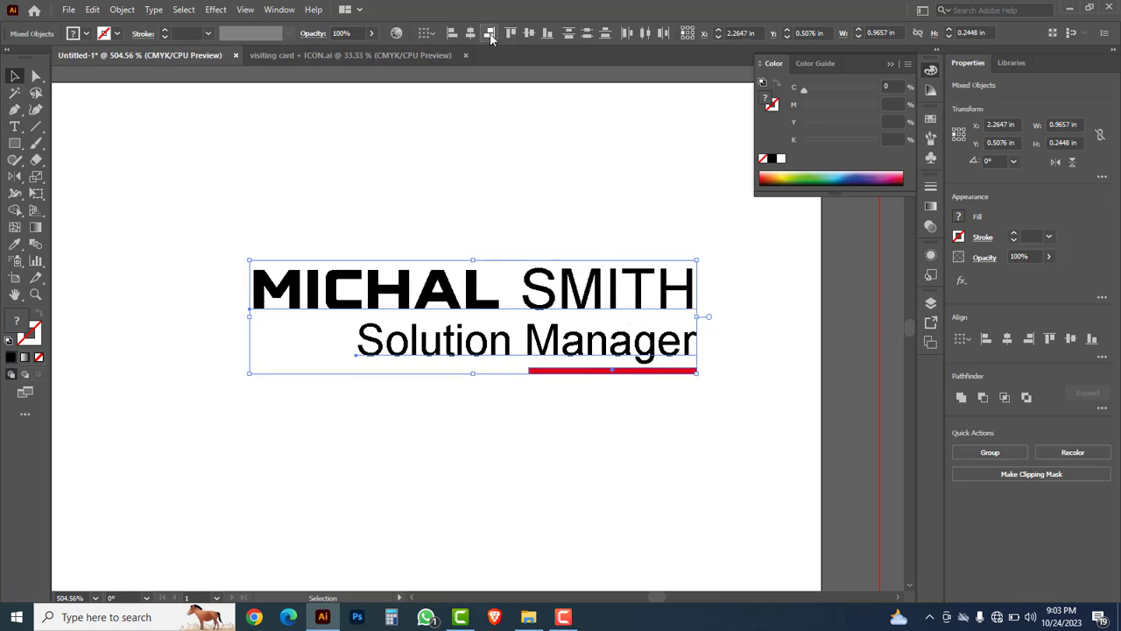
click(598, 181)
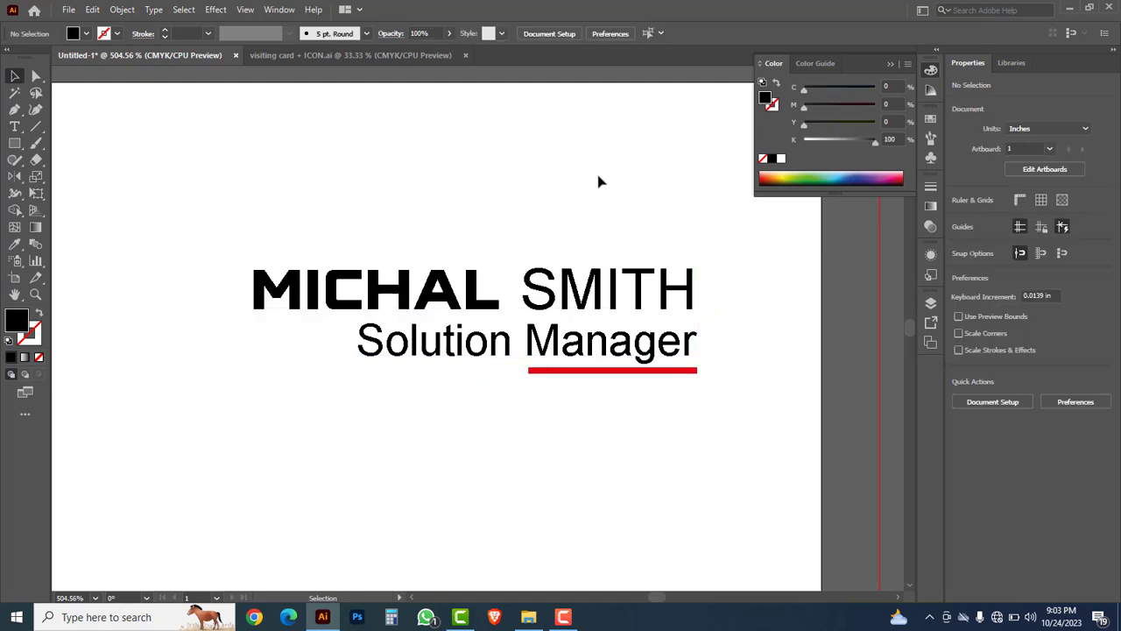
ctrl+alt+click(488, 391)
ctrl+alt+click(494, 377)
Step: Copy the QR code from 'visiting card + ICON.ai' into Untitled-1 and shrink it to about 0.42 in
ctrl+alt+click(496, 371)
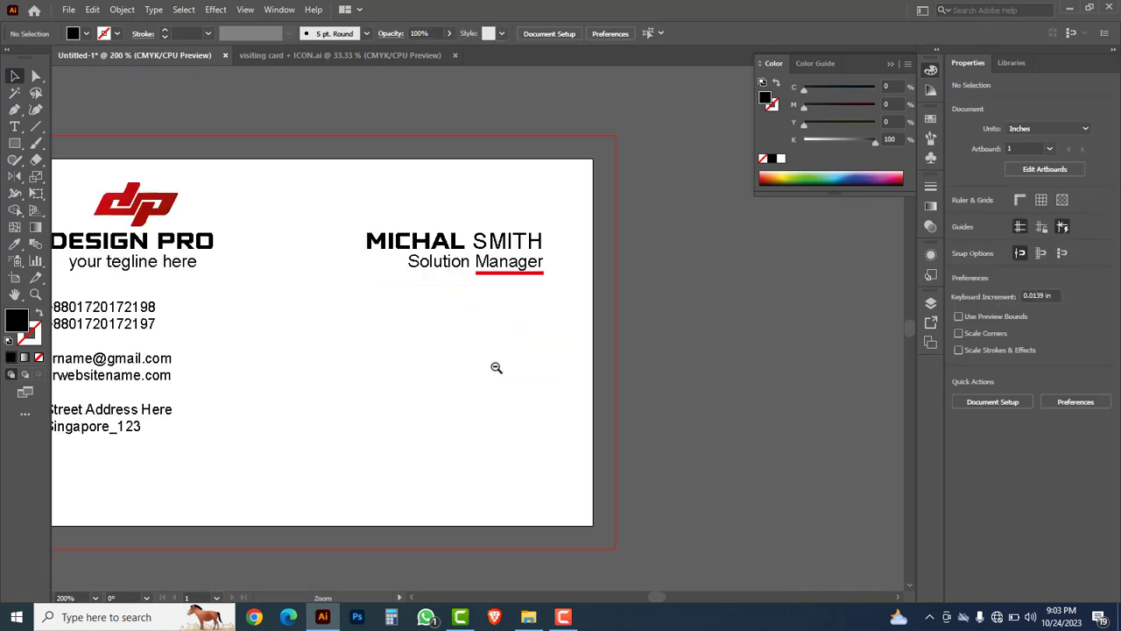
drag(388, 391, 596, 393)
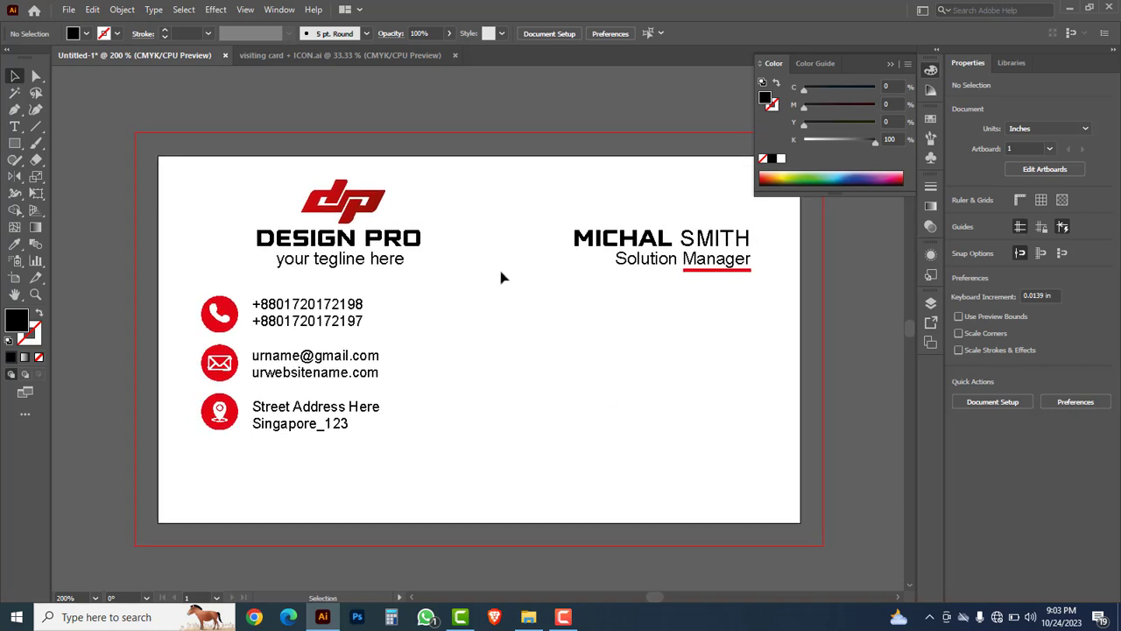
click(265, 54)
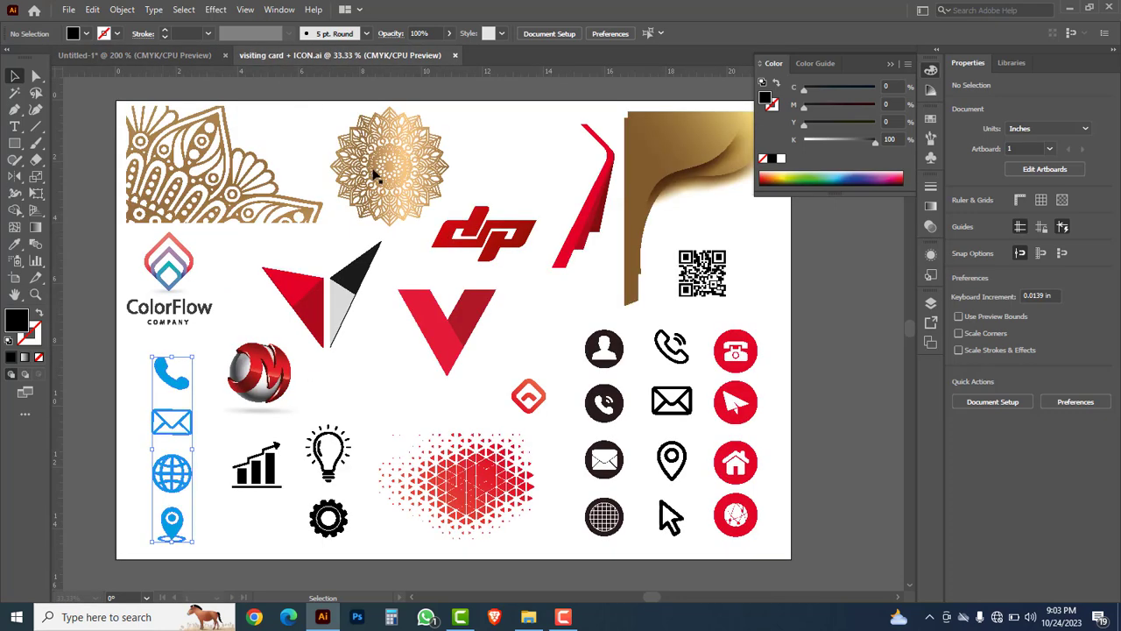
click(709, 276)
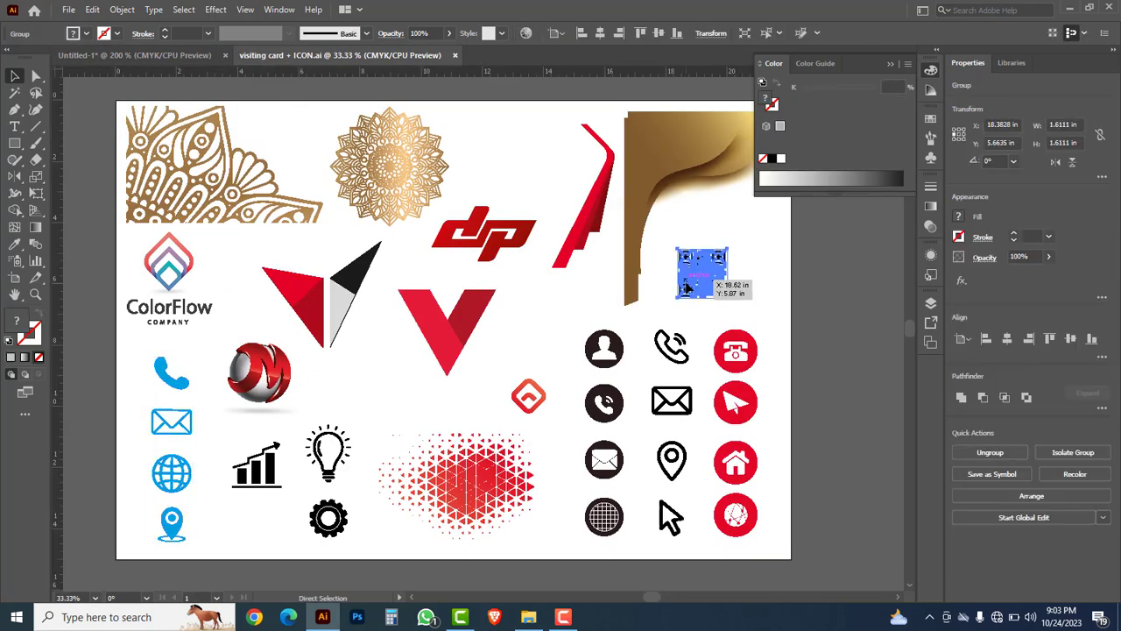
click(134, 54)
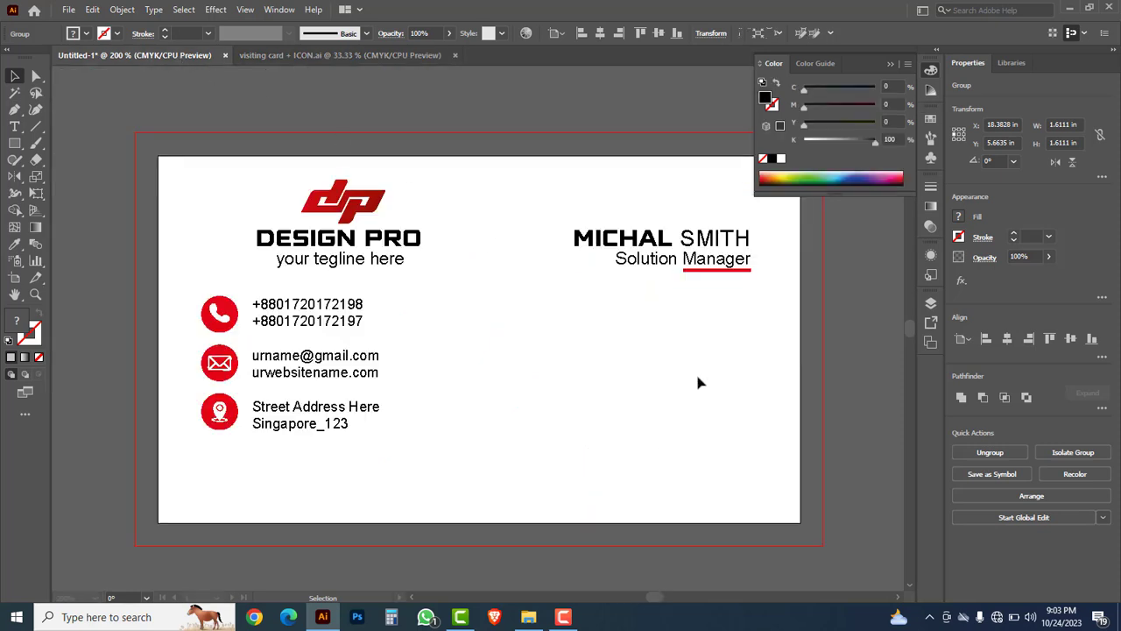
key(ctrl+v)
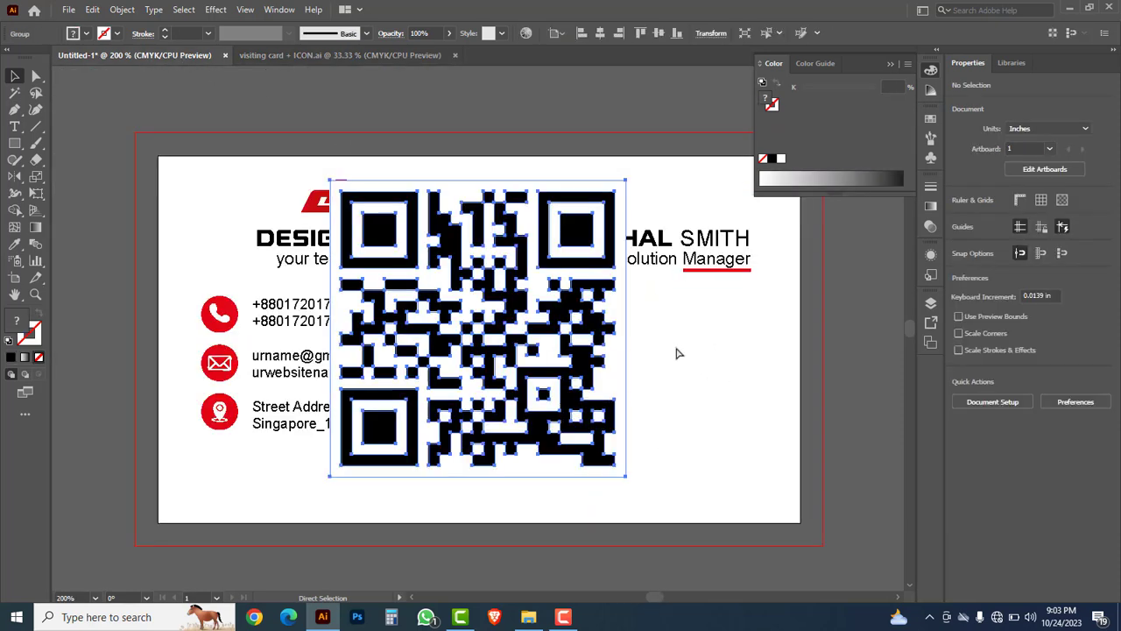
drag(626, 186, 734, 343)
Step: Place the QR code on the card's right side and draw a square around it
click(783, 451)
drag(841, 427, 863, 445)
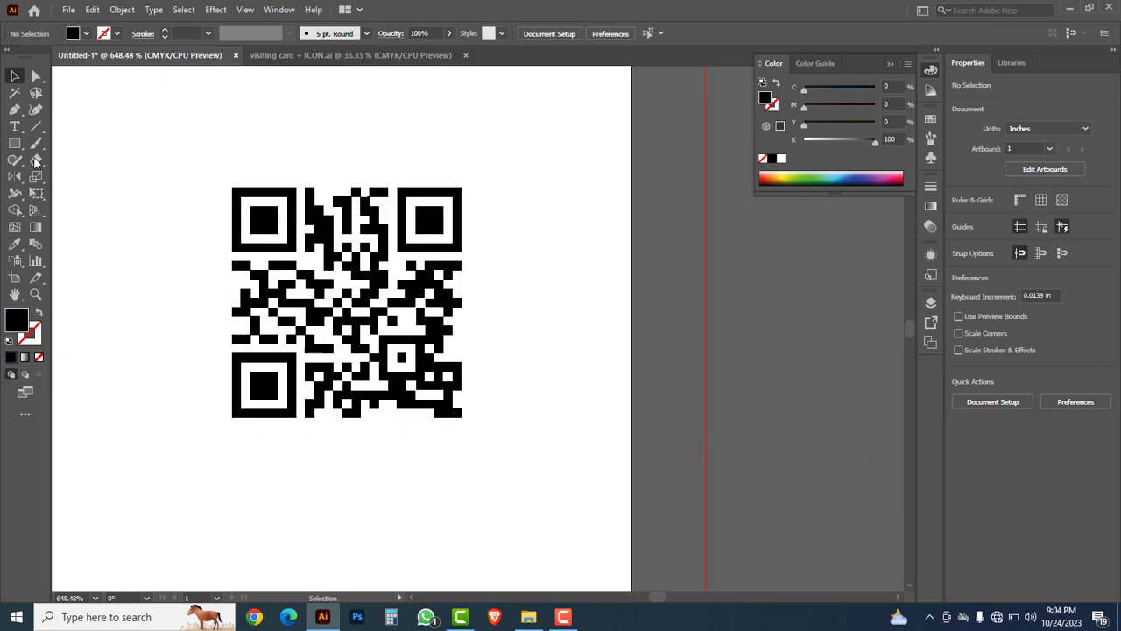
drag(15, 144, 83, 149)
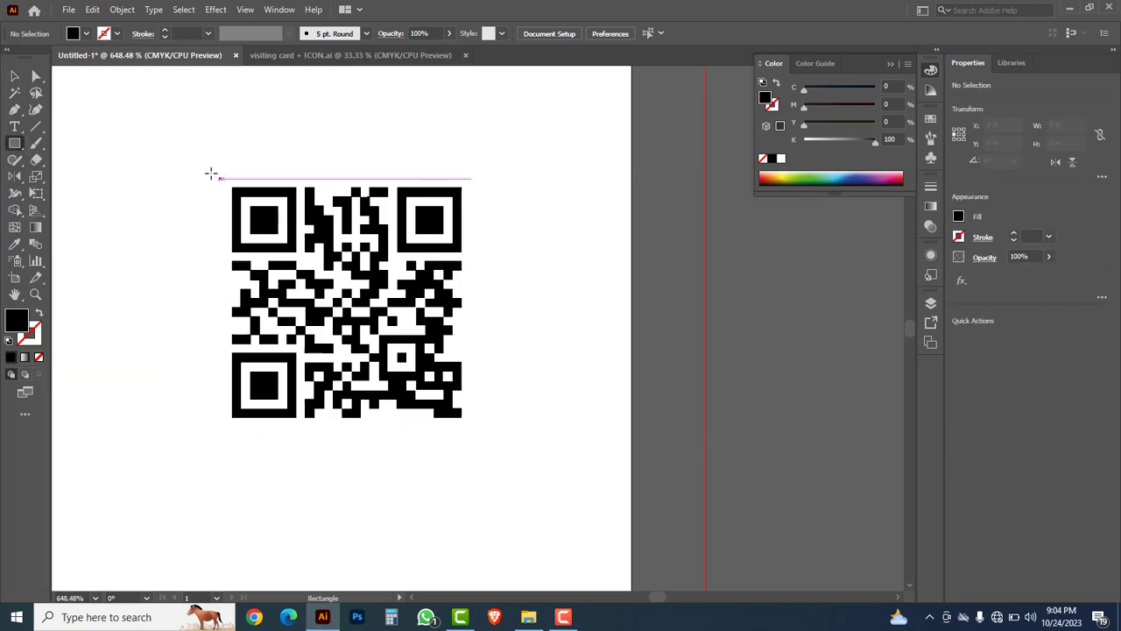
drag(202, 165, 488, 443)
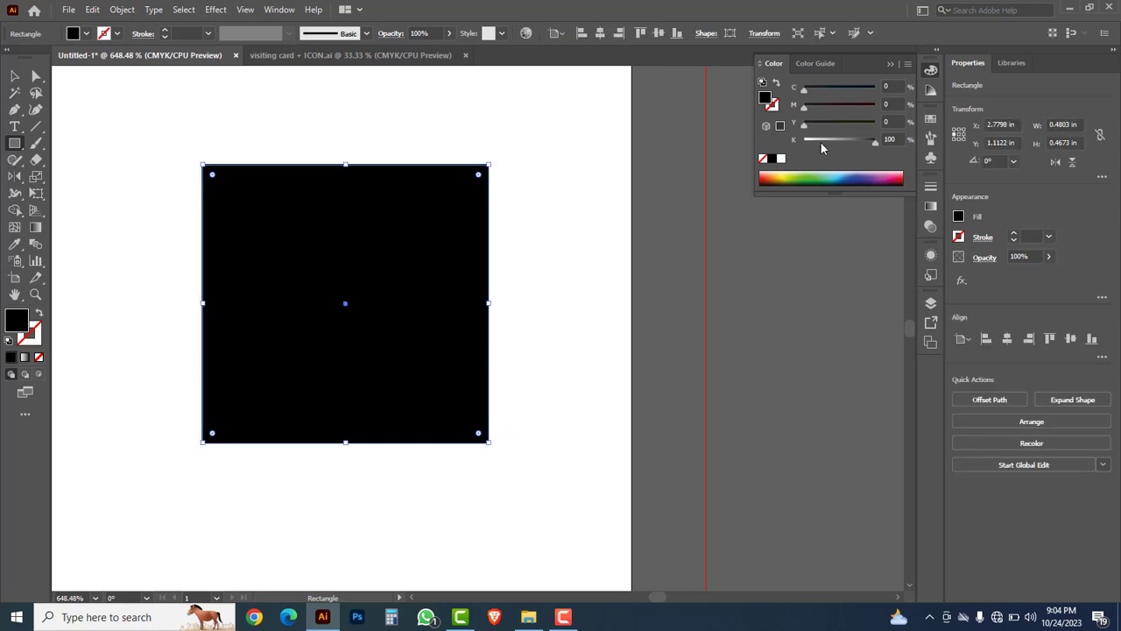
Step: Make the square an unfilled red 1 pt outline (M100 Y100), then zoom out to the whole card
click(762, 159)
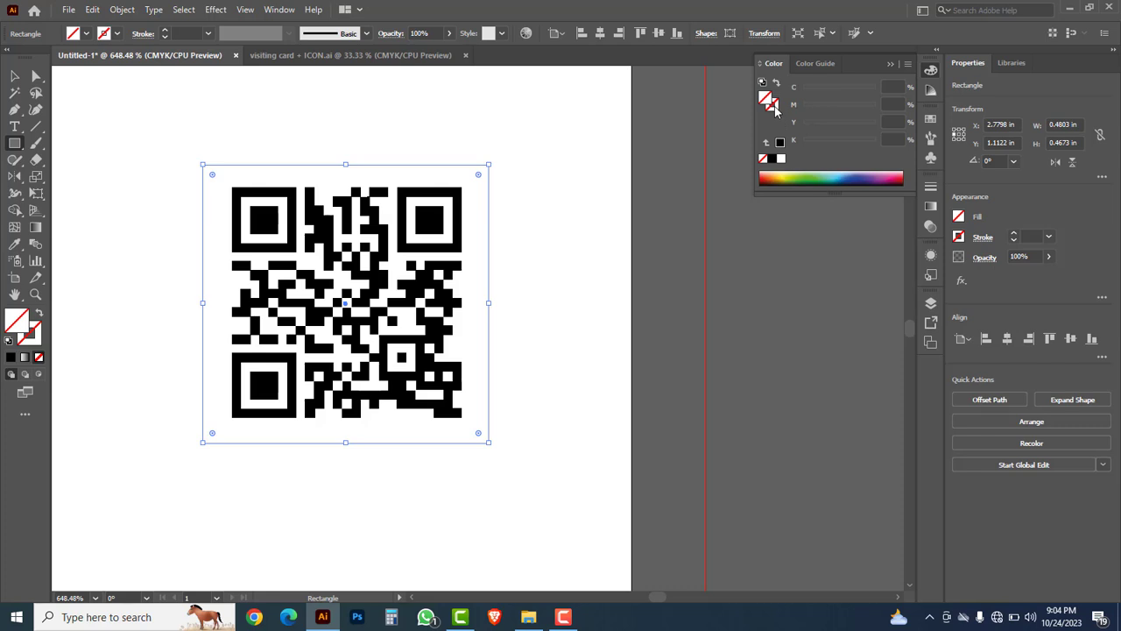
click(776, 108)
click(770, 175)
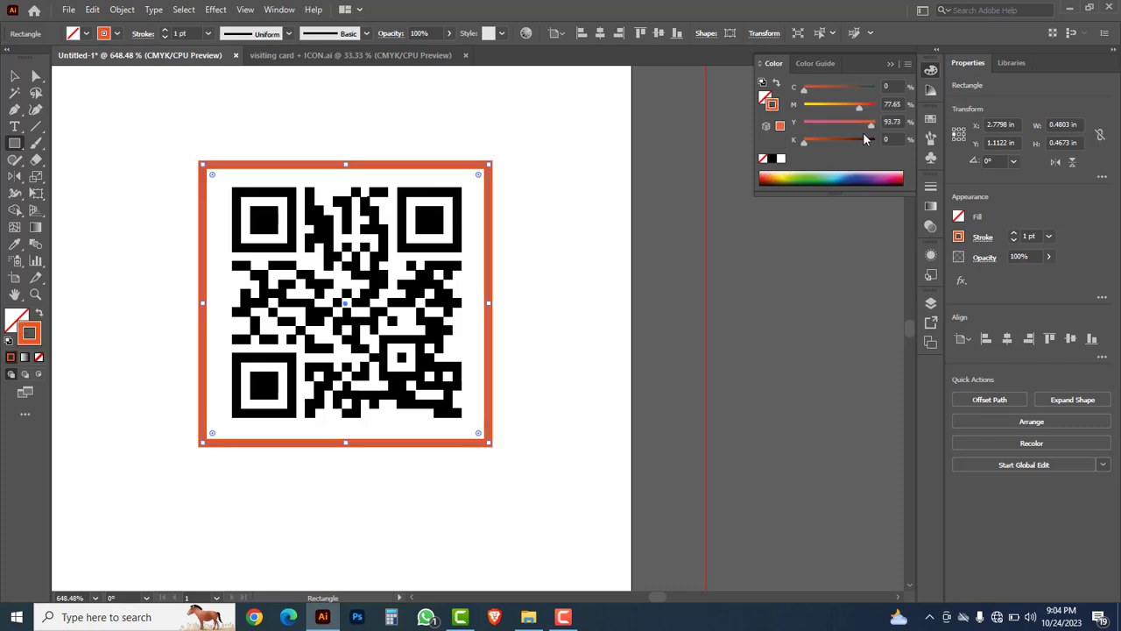
drag(861, 105, 878, 112)
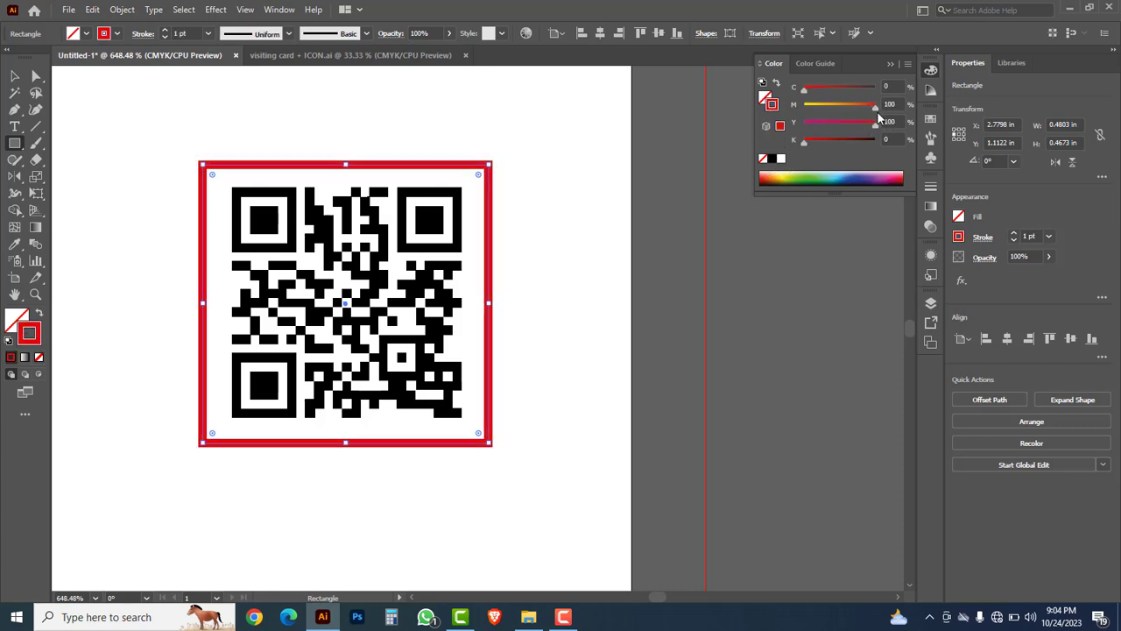
ctrl+alt+click(558, 256)
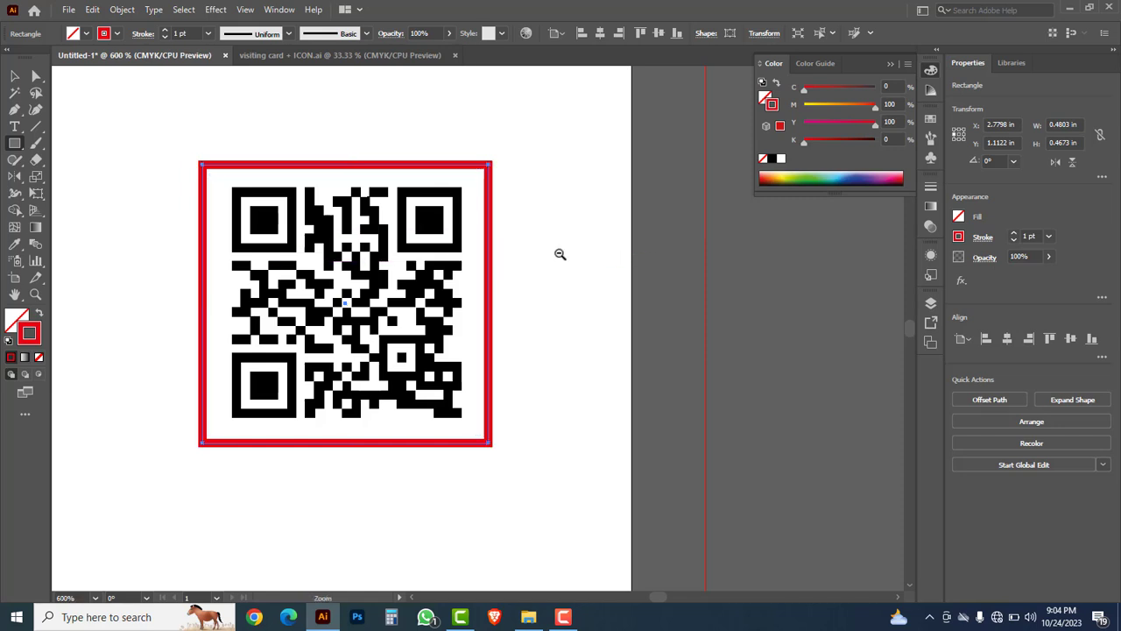
ctrl+alt+click(558, 257)
ctrl+alt+click(558, 257)
ctrl+alt+click(400, 344)
drag(317, 468, 607, 390)
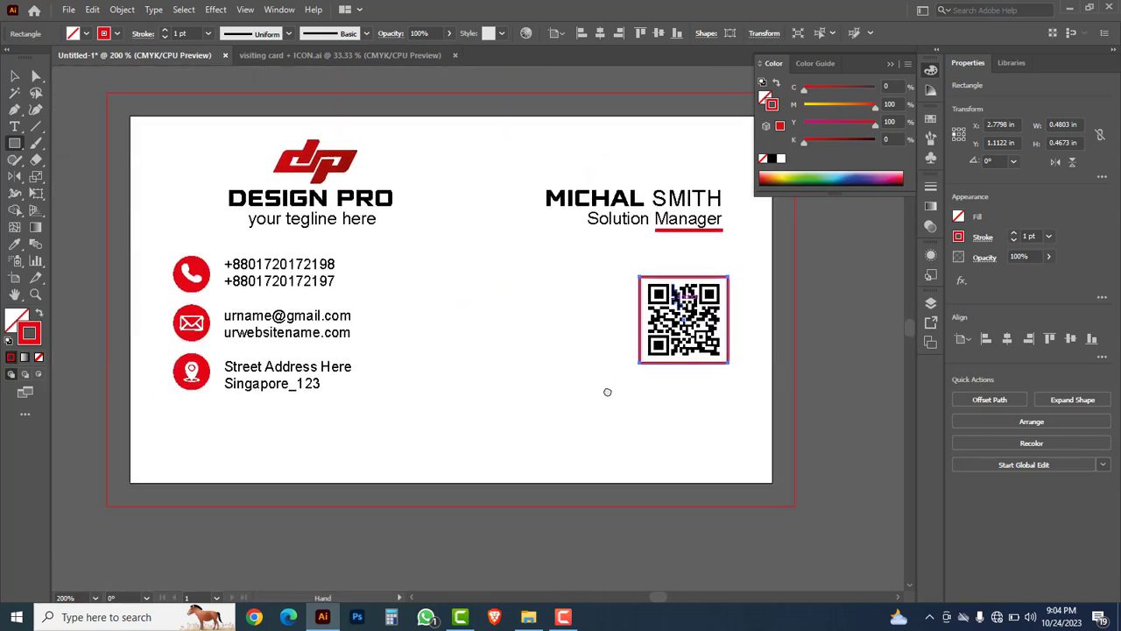
Step: Draw a rectangle over the card's bottom-right corner and slant its left edge by moving the top-left anchor right
click(15, 143)
click(65, 146)
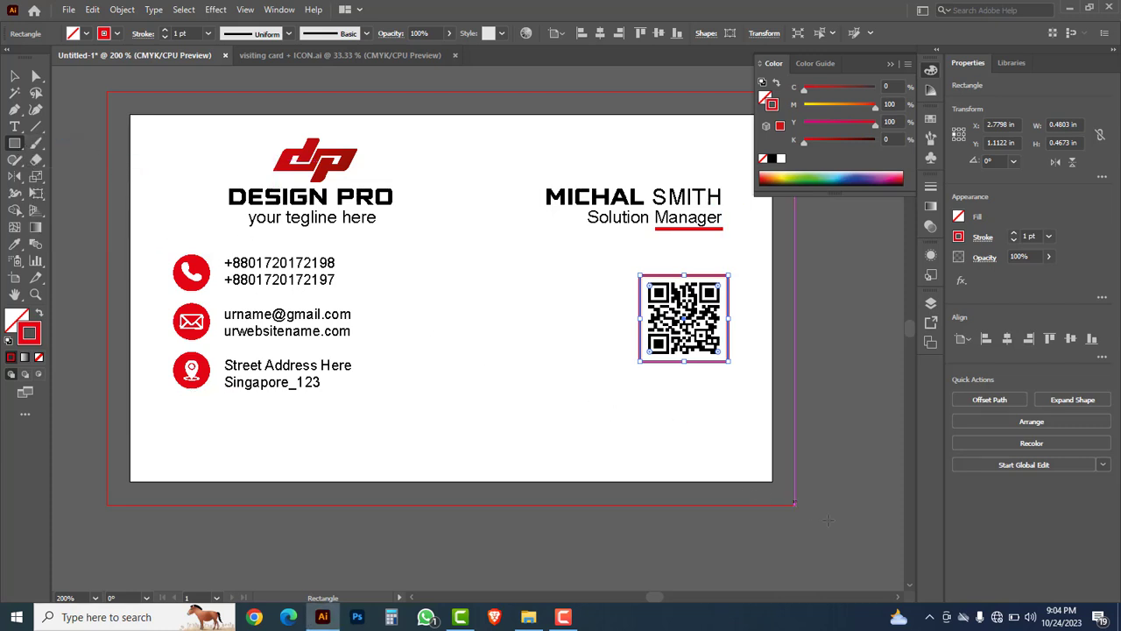
drag(831, 524, 545, 428)
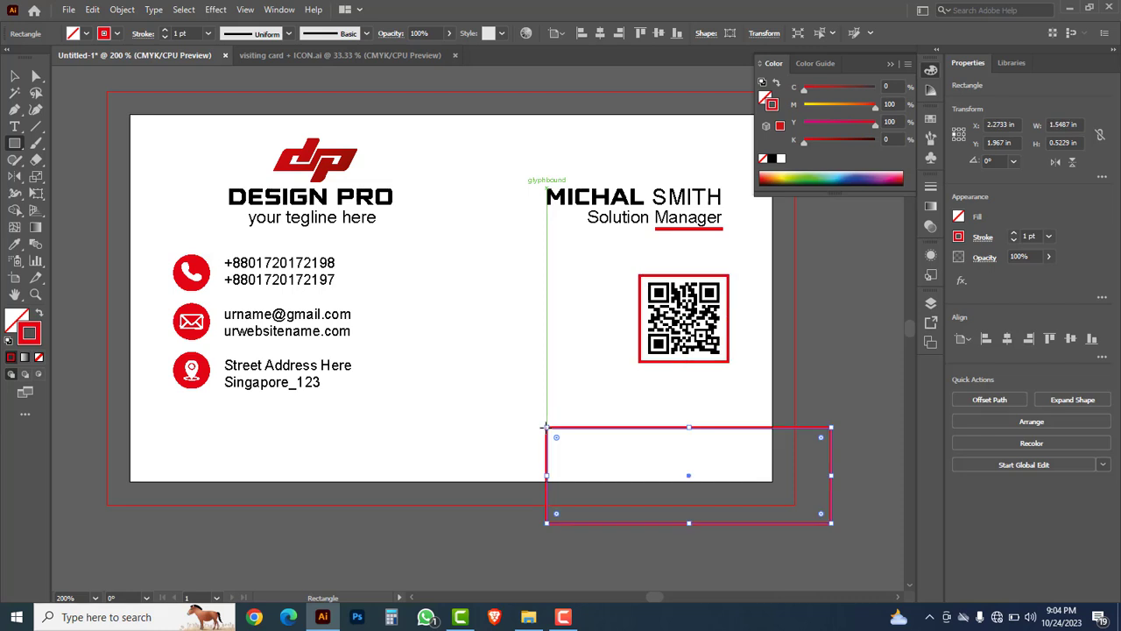
click(36, 76)
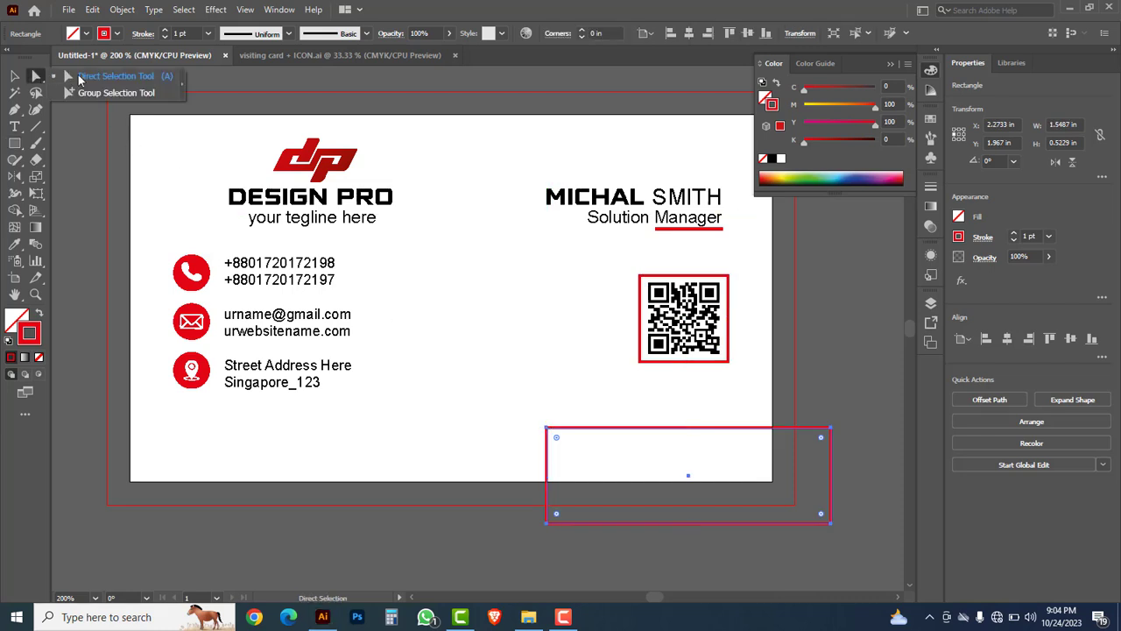
click(548, 429)
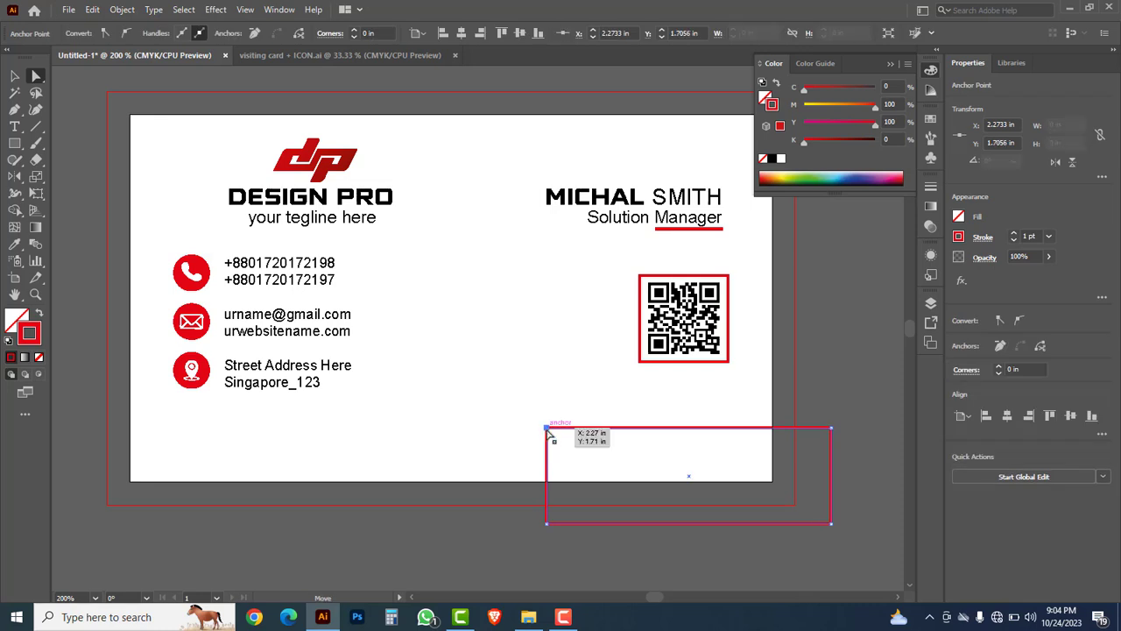
drag(549, 429, 587, 436)
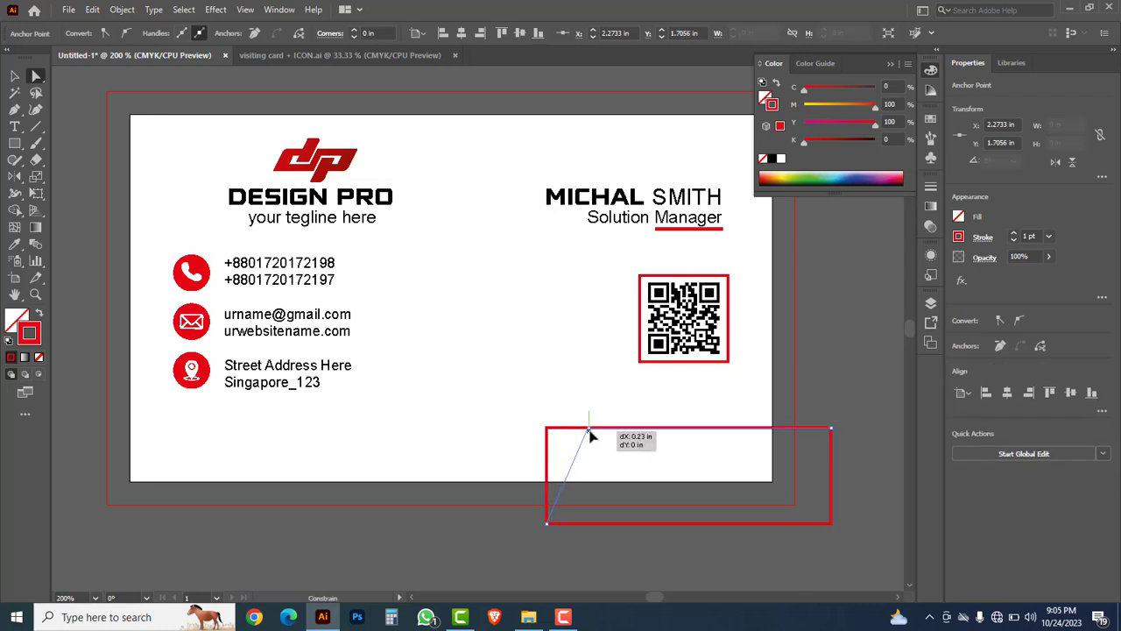
drag(588, 432, 589, 432)
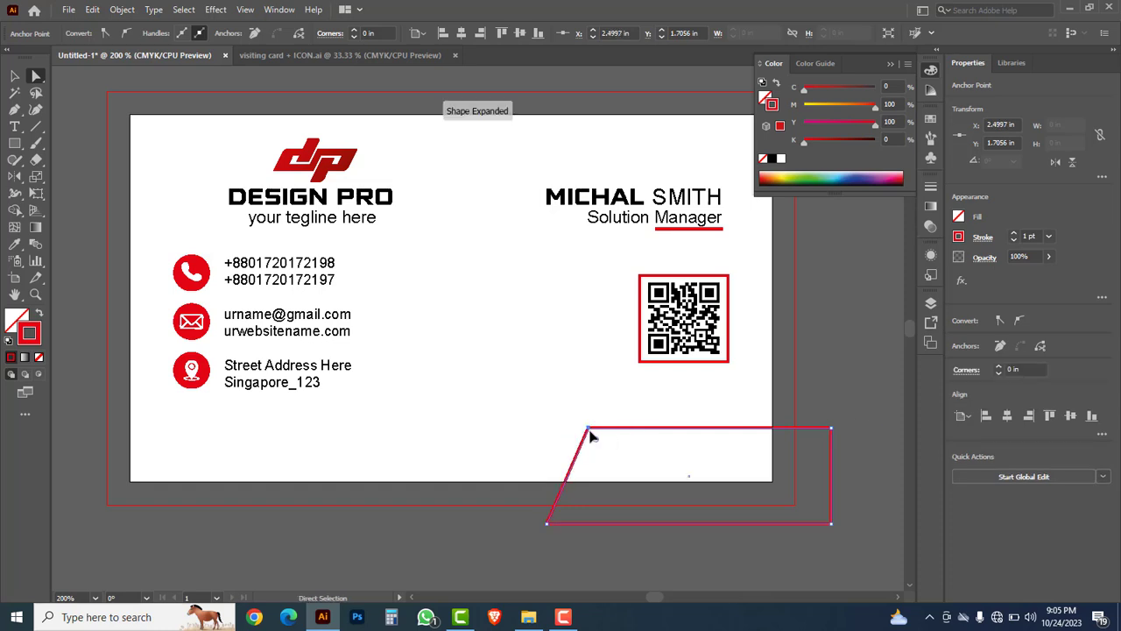
Step: Give the slanted shape no stroke and a solid black fill
click(14, 77)
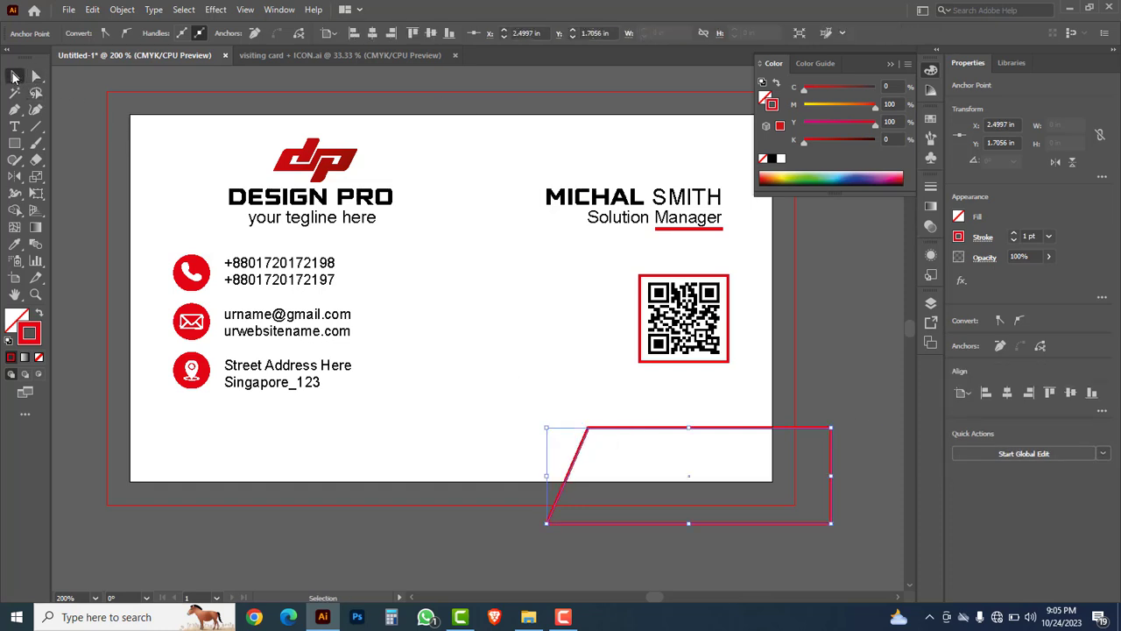
click(577, 453)
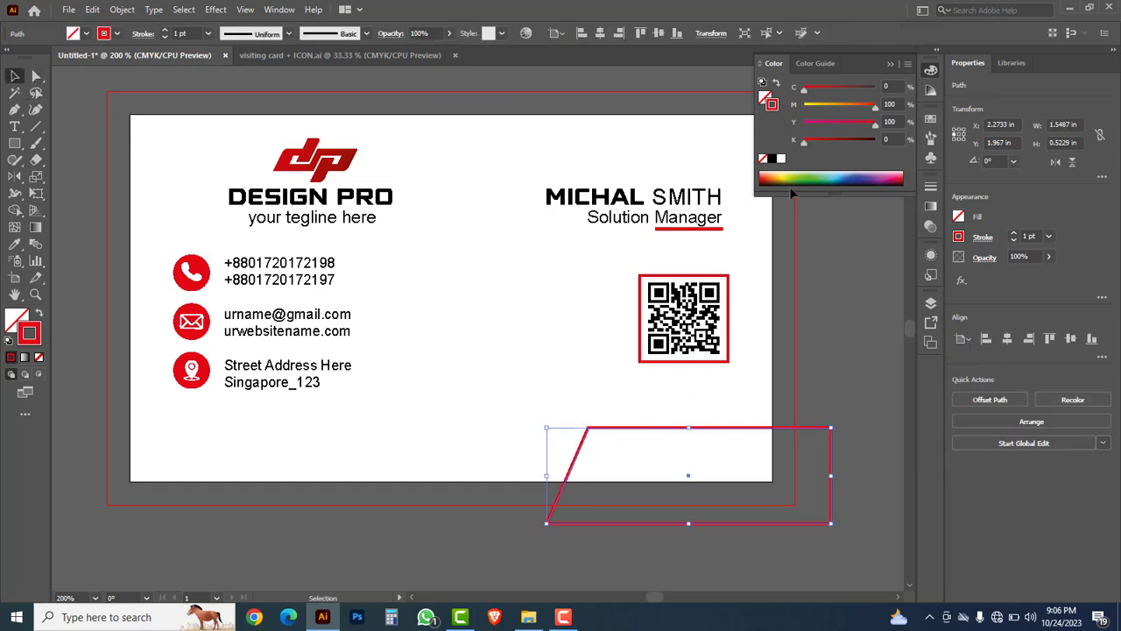
click(762, 158)
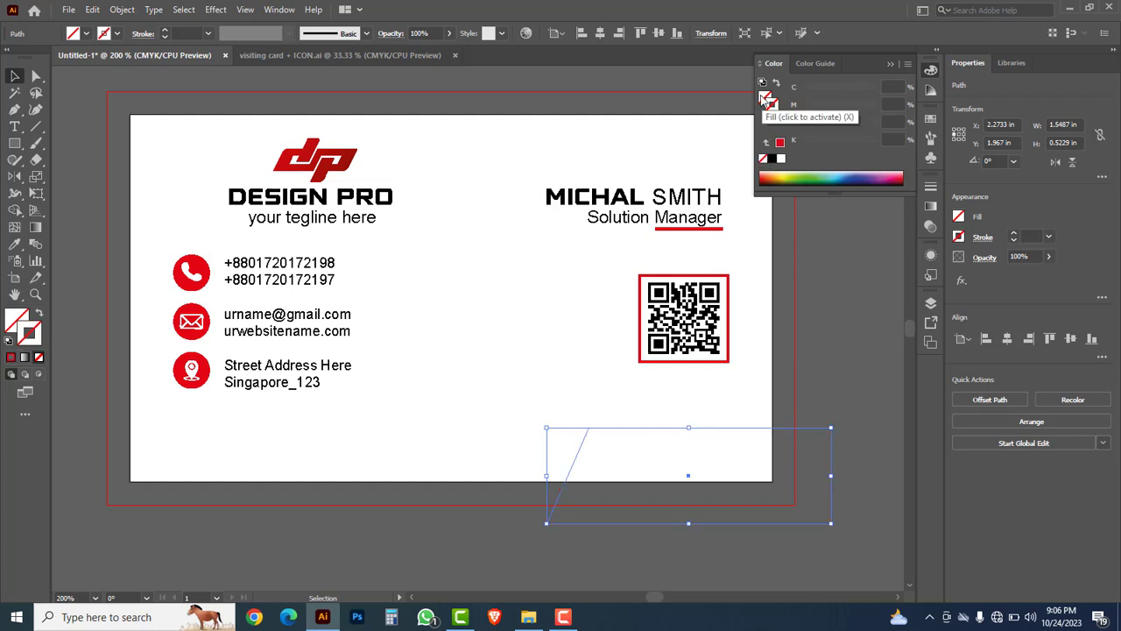
click(771, 159)
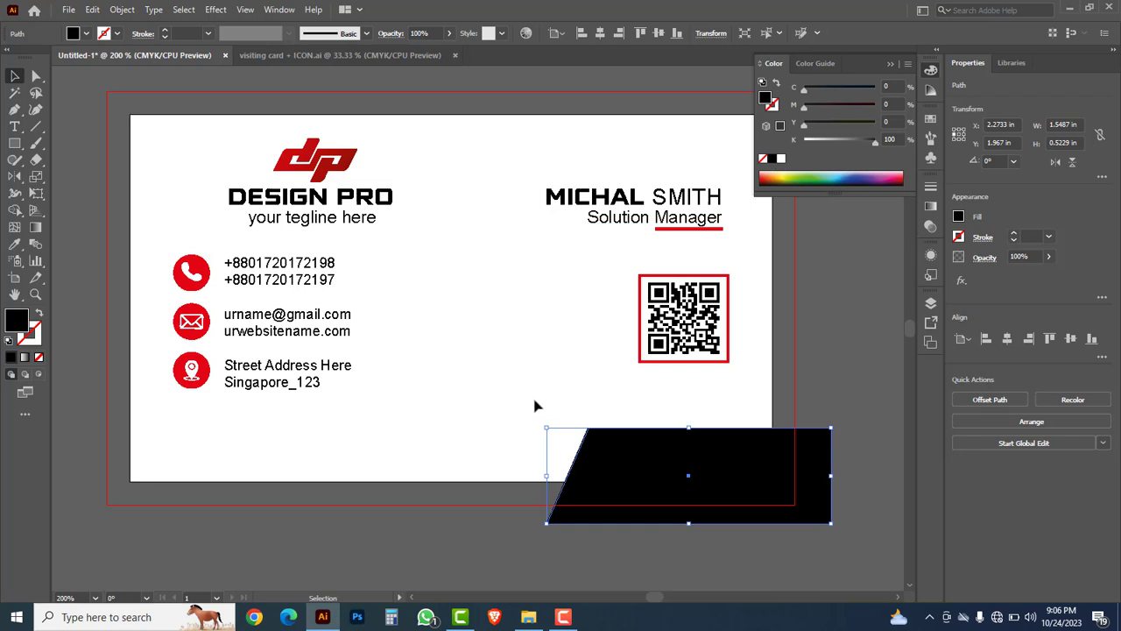
click(535, 403)
click(18, 145)
Step: Draw a bar along the card's bottom-left edge and slant its right end via the bottom-right anchor
drag(19, 145, 51, 148)
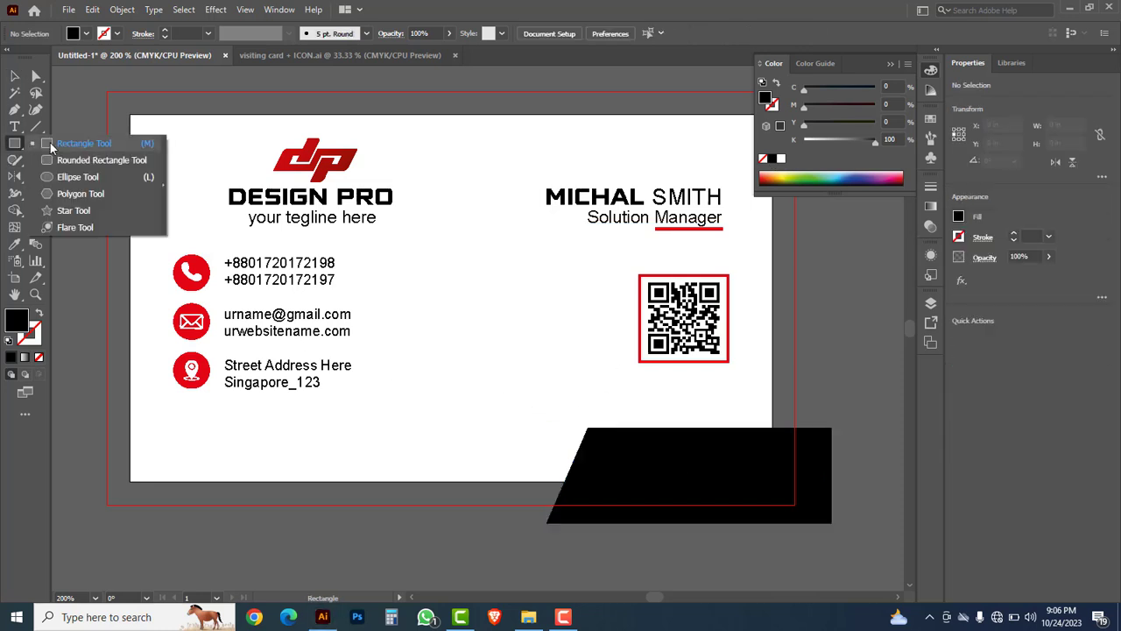
click(72, 147)
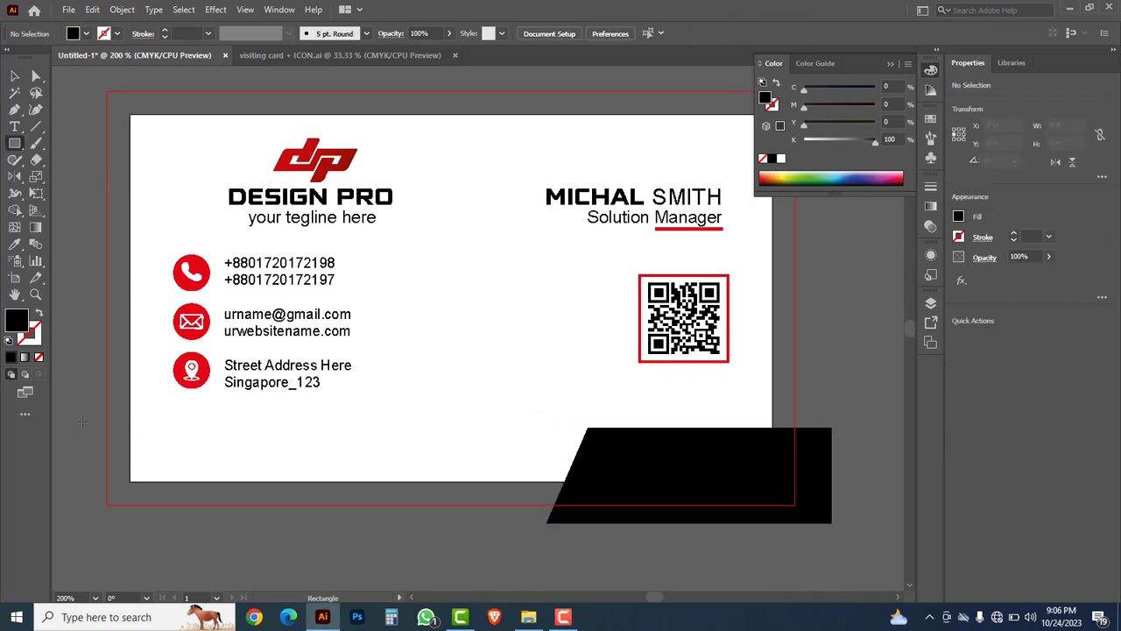
drag(83, 428, 460, 472)
click(36, 77)
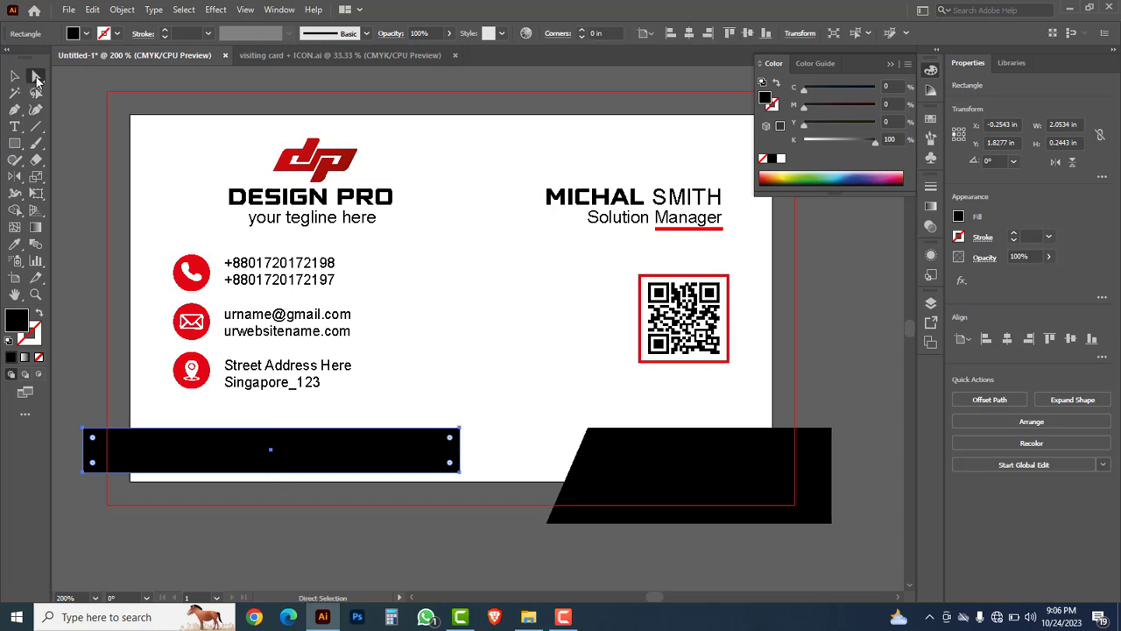
click(90, 79)
drag(483, 462, 438, 473)
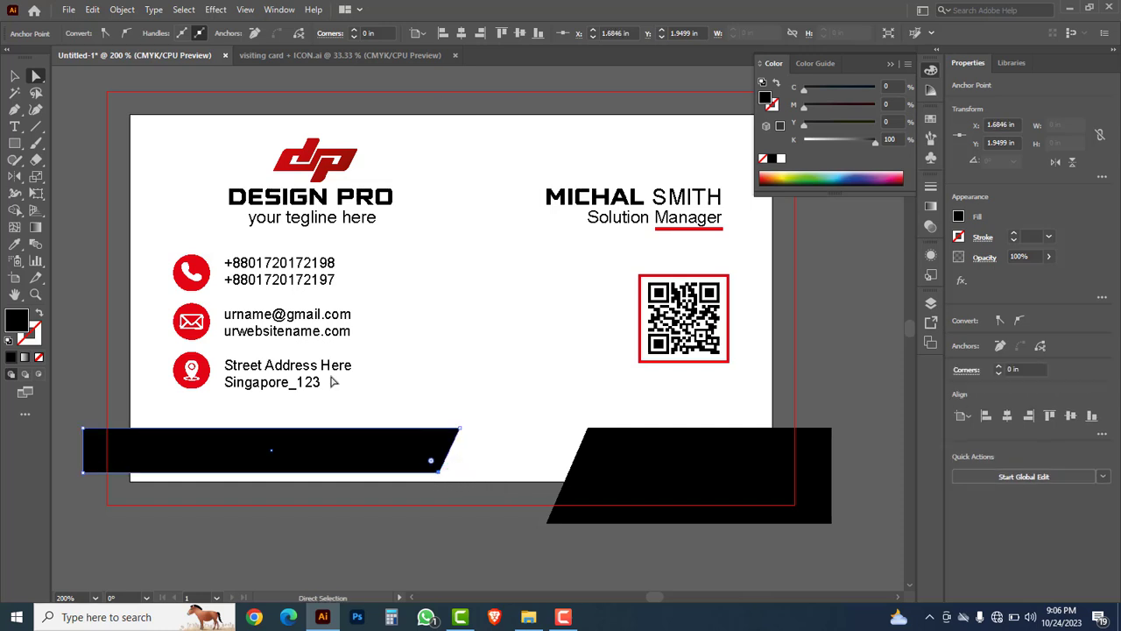
Step: Fill the bar red and place a copy just below it
click(16, 78)
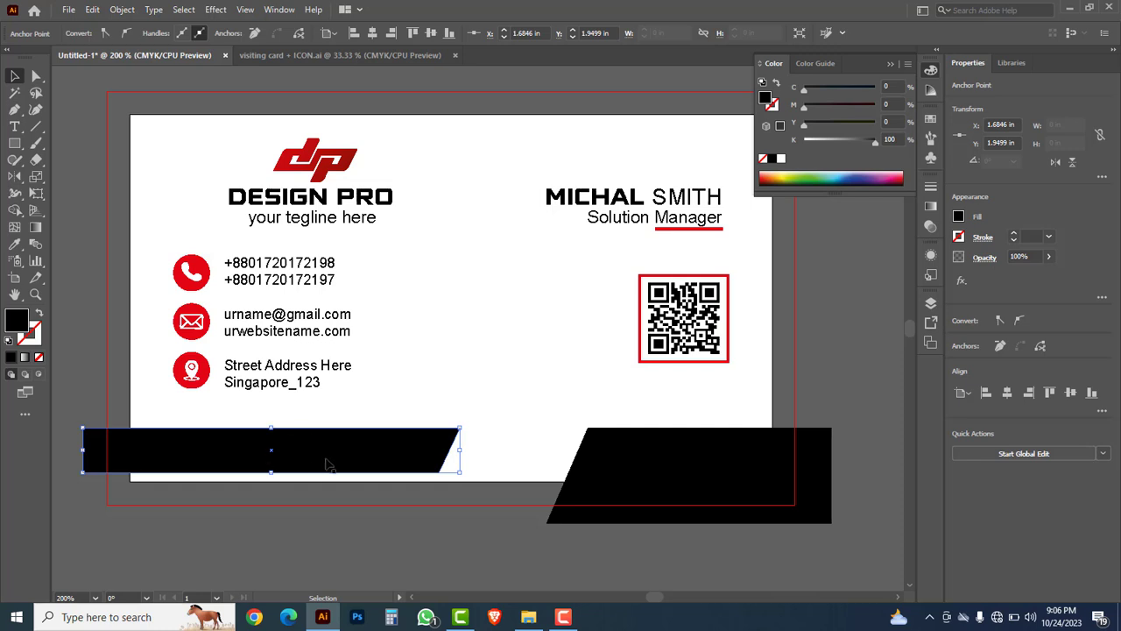
drag(872, 144, 903, 132)
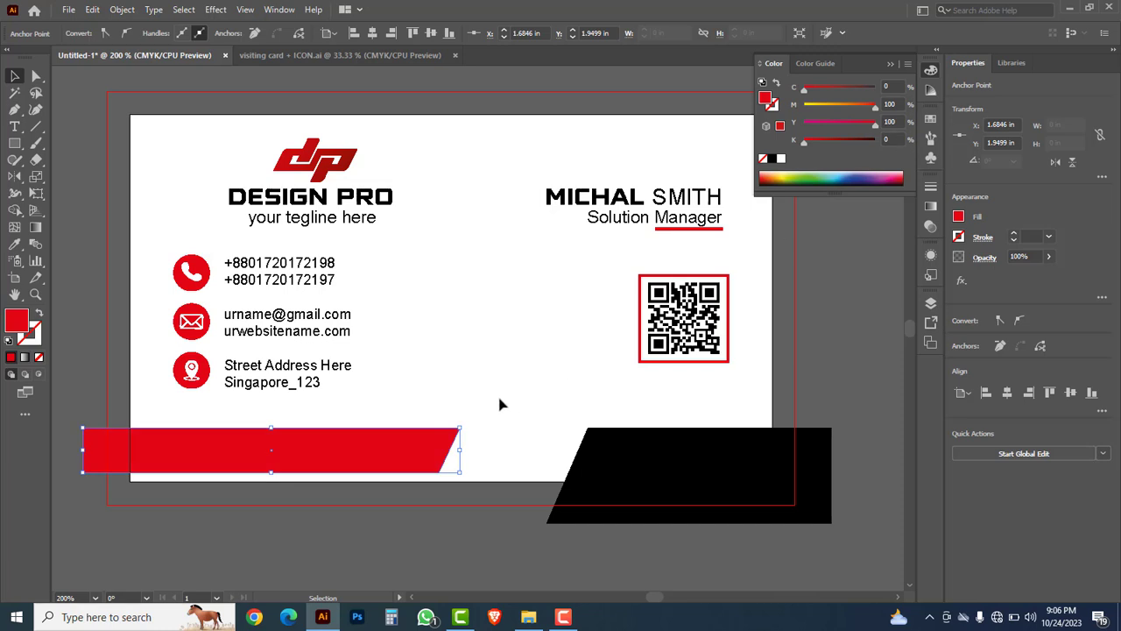
drag(433, 448, 430, 483)
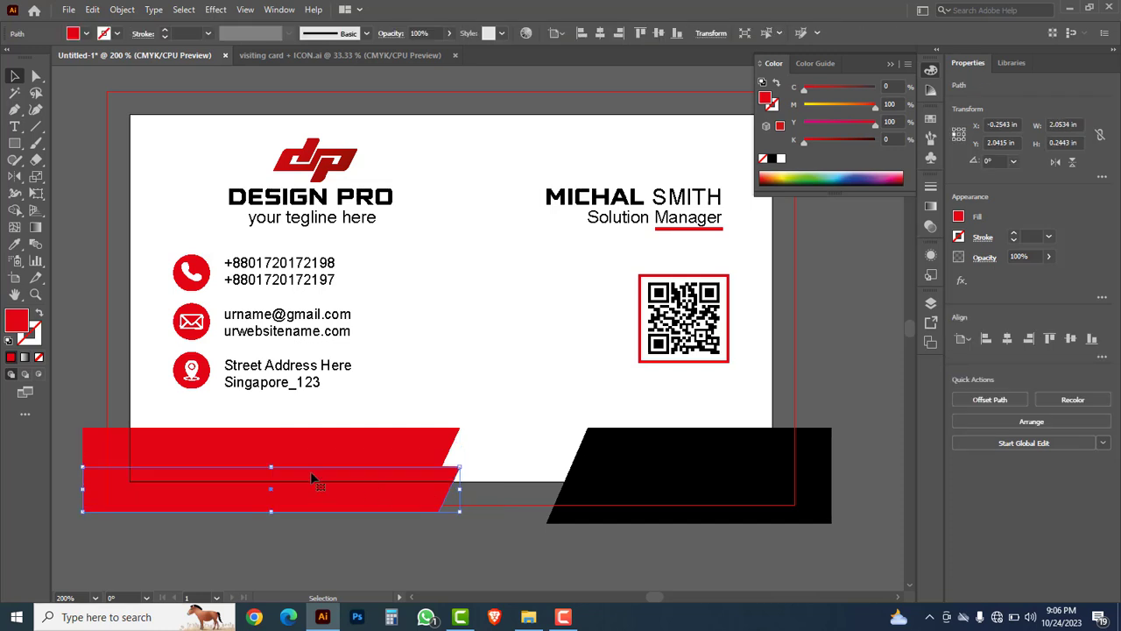
Step: Make the lower copy taller and wider, darken it with K 35, and send it to the back
drag(272, 467, 273, 454)
drag(461, 481, 640, 481)
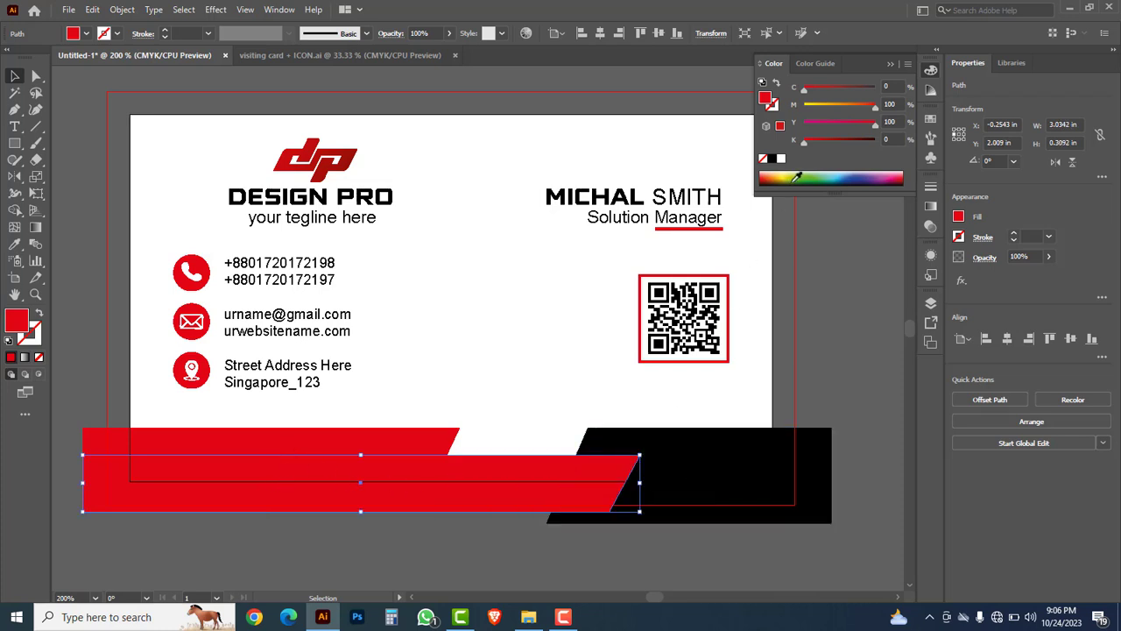
drag(807, 141, 830, 141)
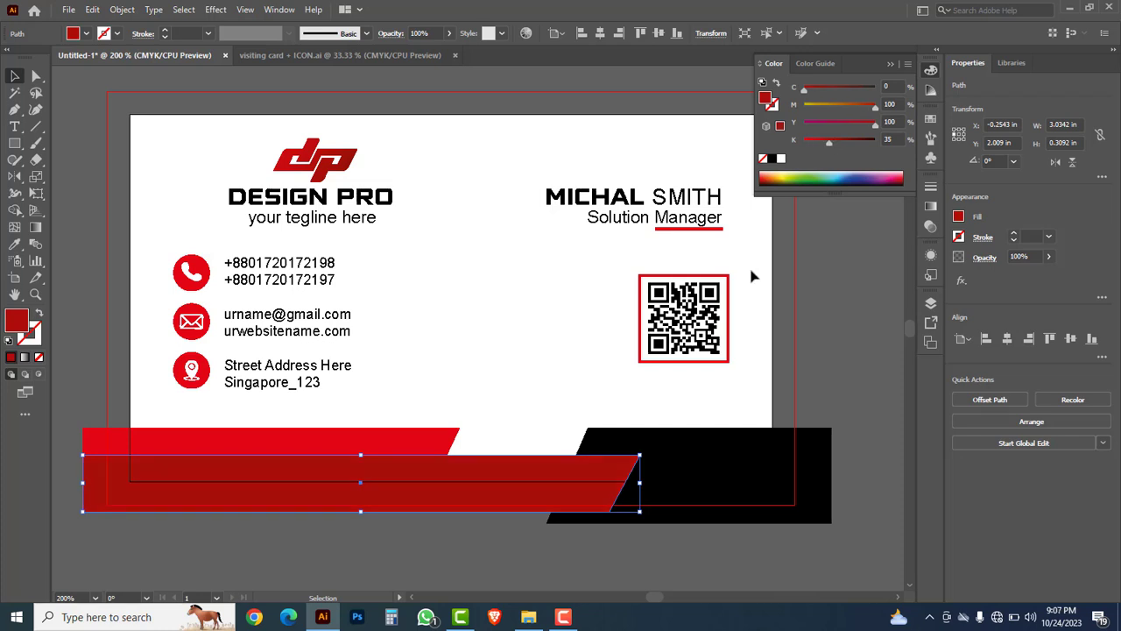
right_click(495, 479)
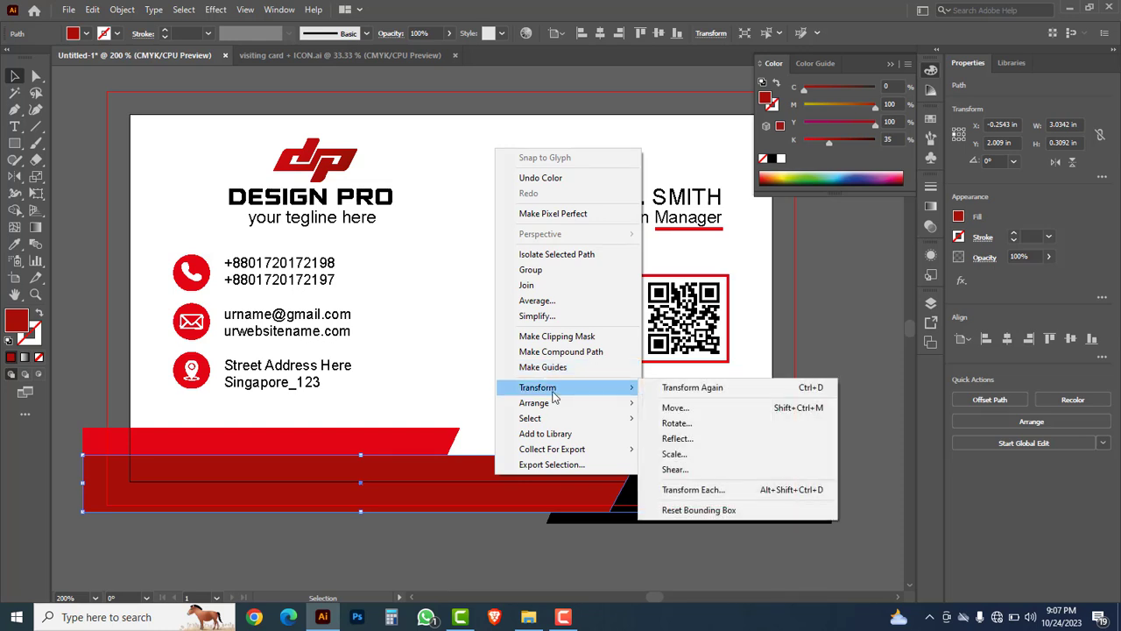
mouse_move(585, 406)
click(688, 449)
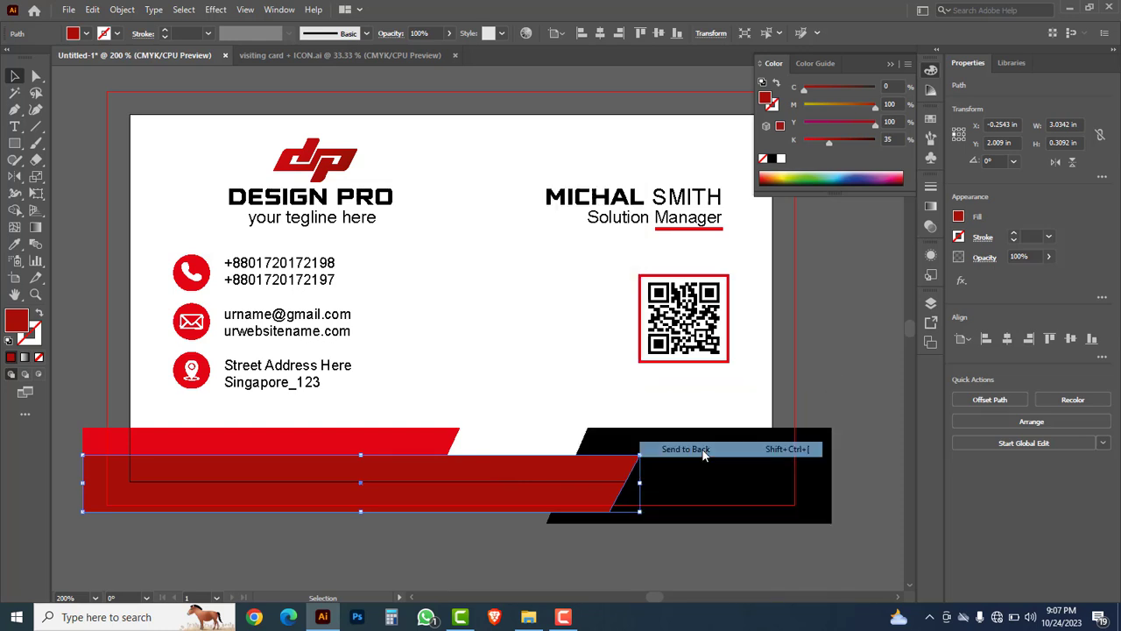
click(505, 432)
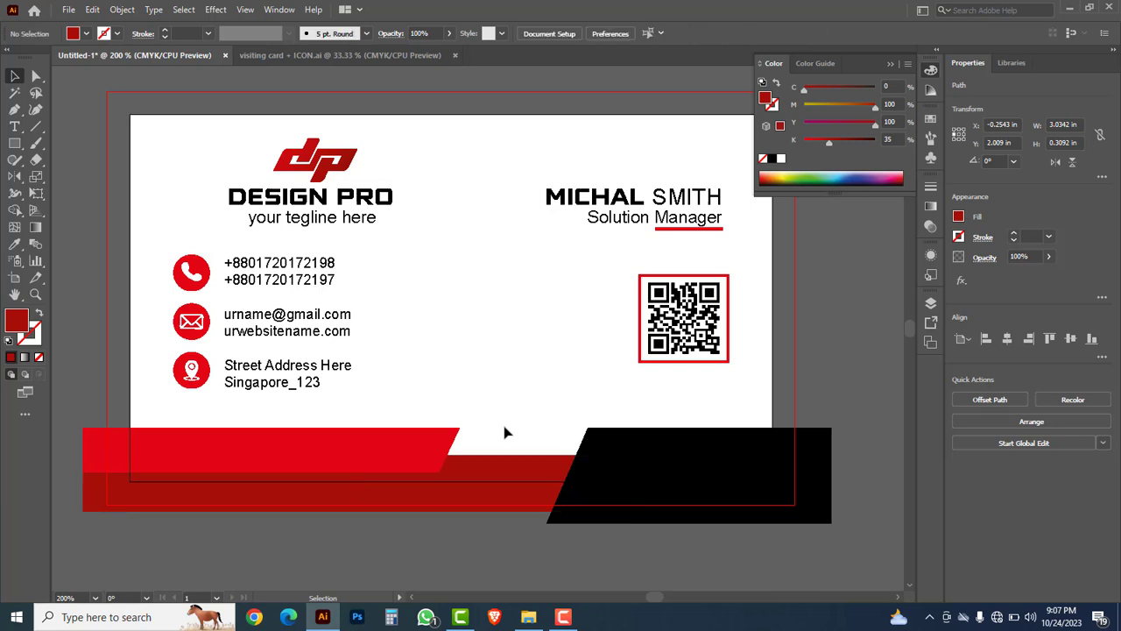
Step: Scale the three bottom banners up together from a corner handle
drag(688, 416, 405, 465)
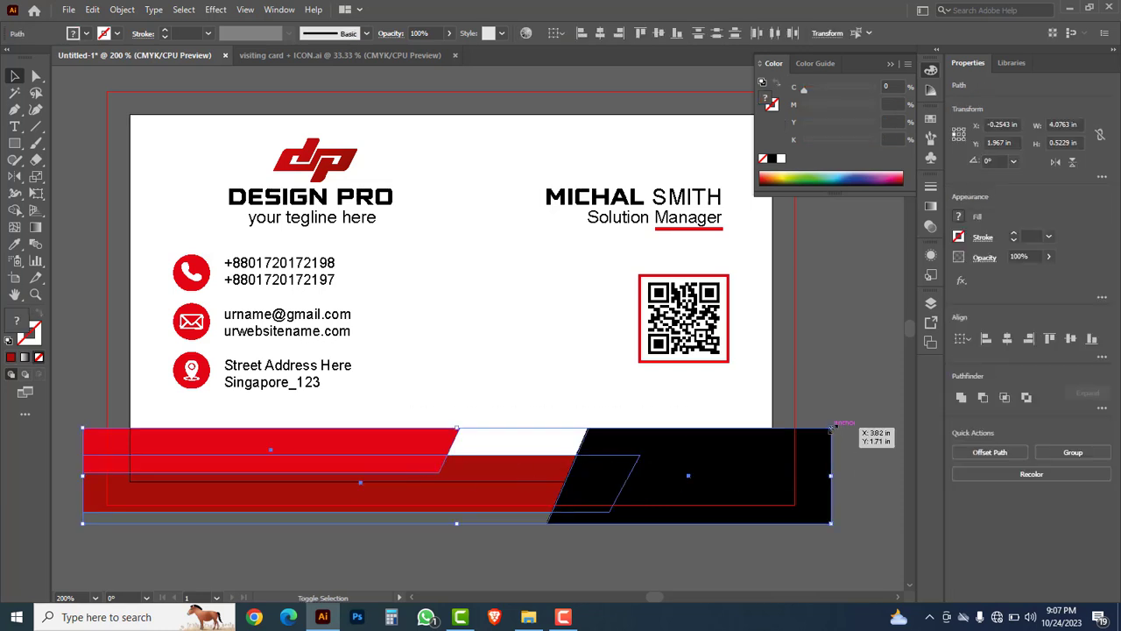
drag(833, 430, 897, 420)
click(663, 567)
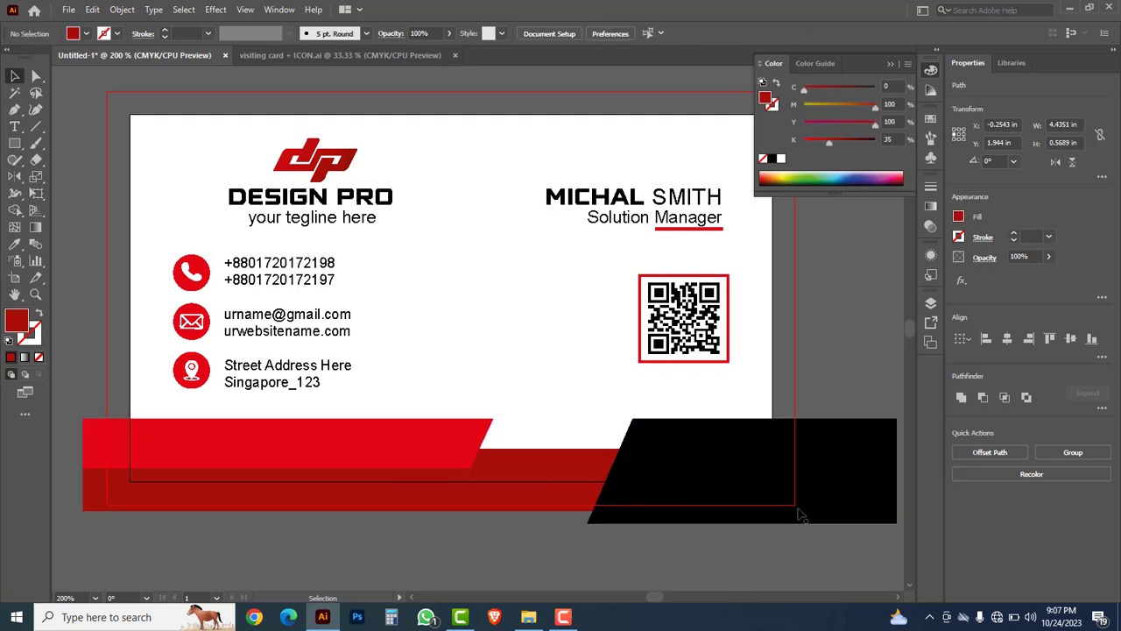
Step: Shift the black banner and the bright red bar further to the left
drag(838, 498, 771, 502)
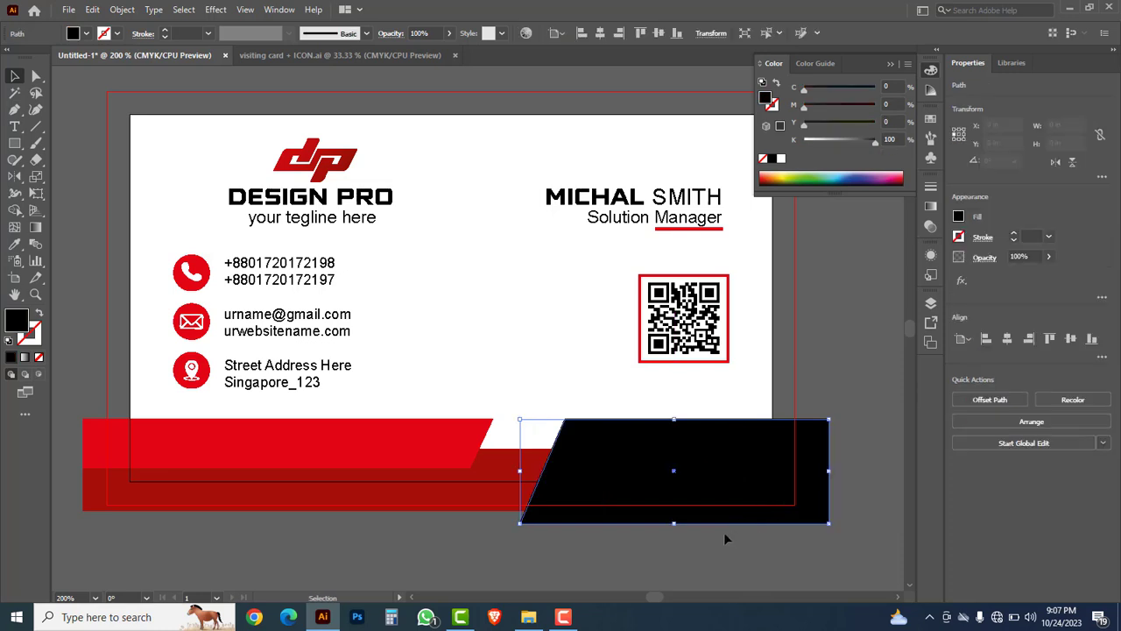
click(641, 559)
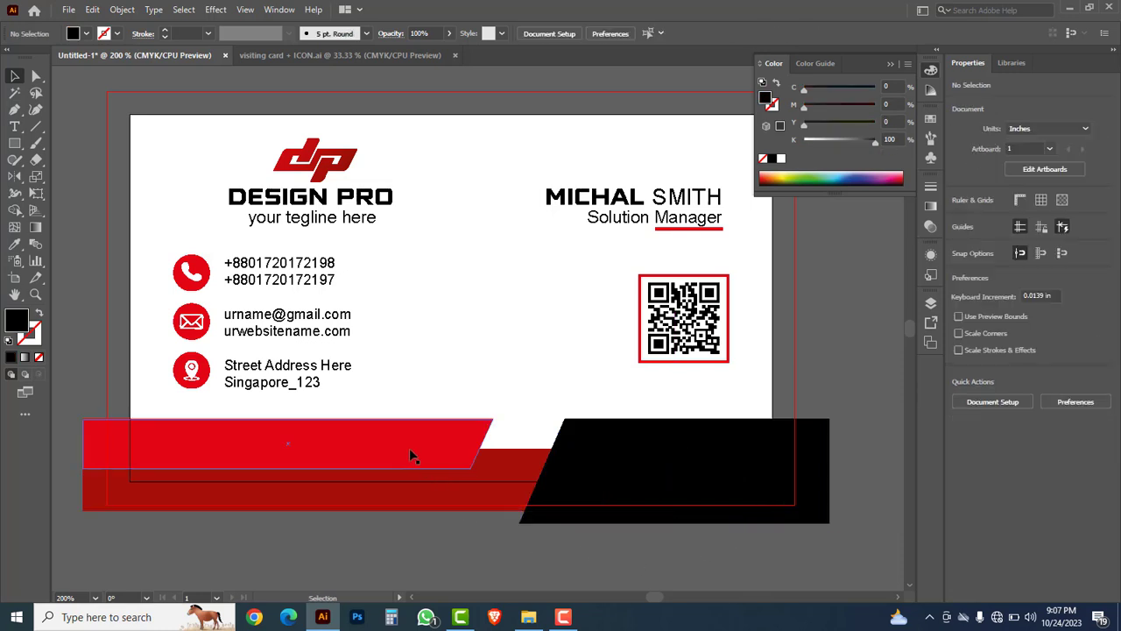
drag(409, 447, 365, 449)
click(416, 552)
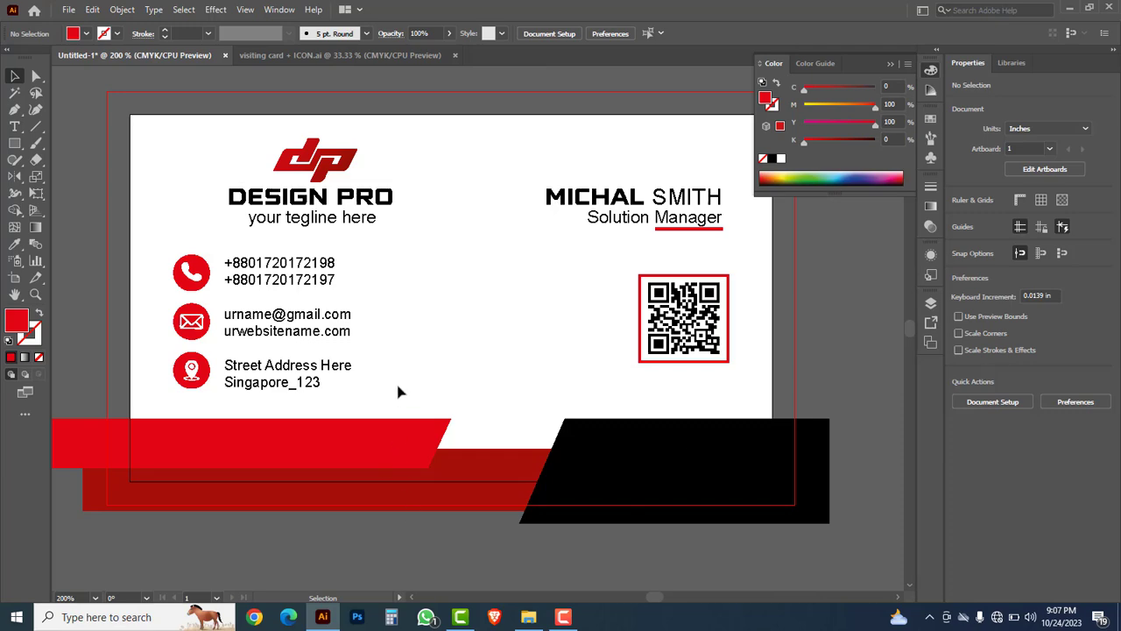
drag(400, 391, 175, 253)
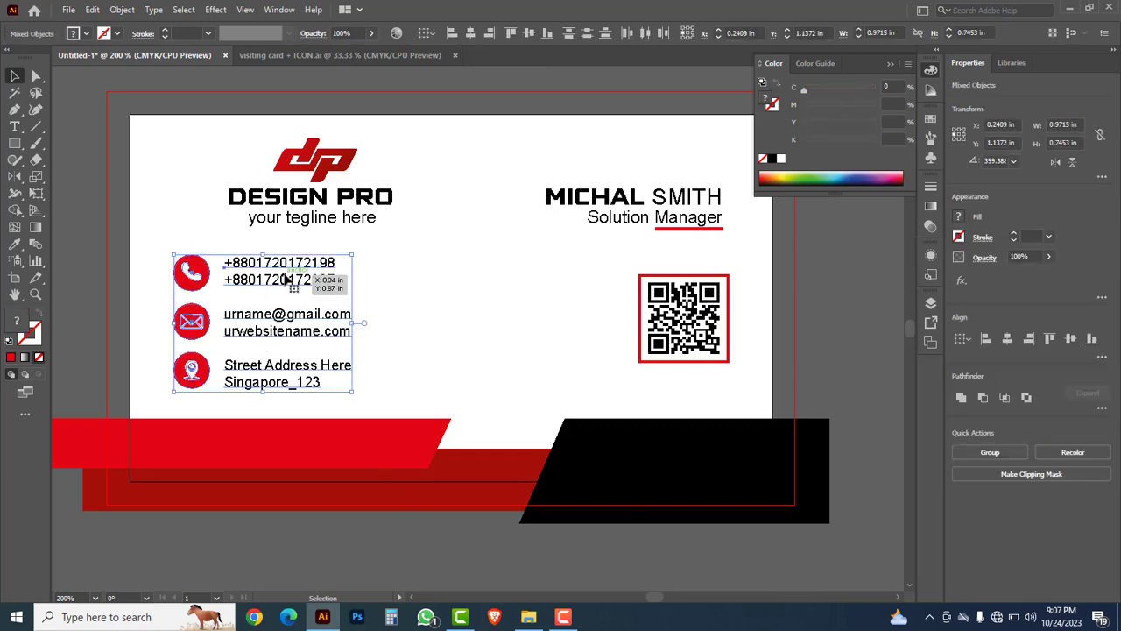
Step: Move the contact block lower, then cut and paste it in front of the red banner
drag(288, 278, 288, 352)
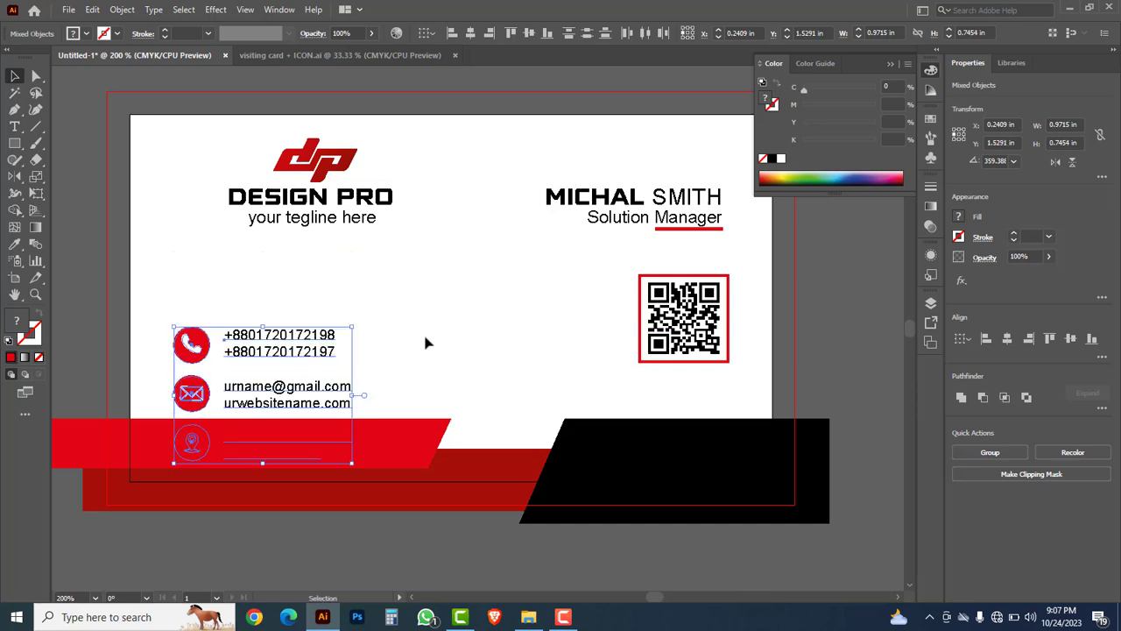
click(425, 342)
click(311, 346)
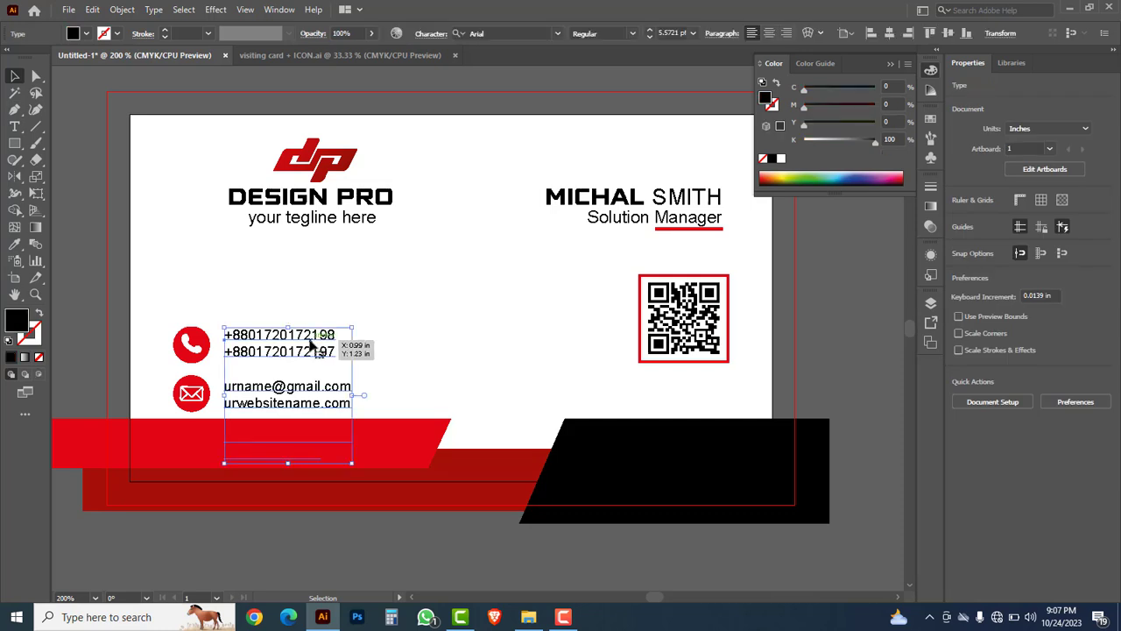
key(ctrl+x)
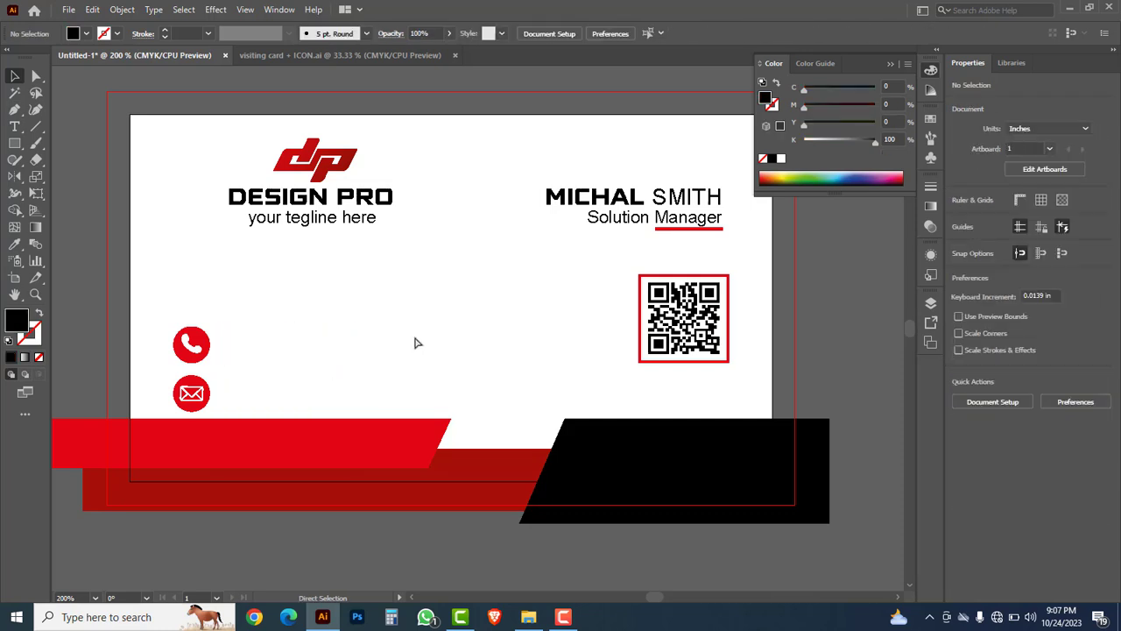
key(ctrl+f)
click(428, 347)
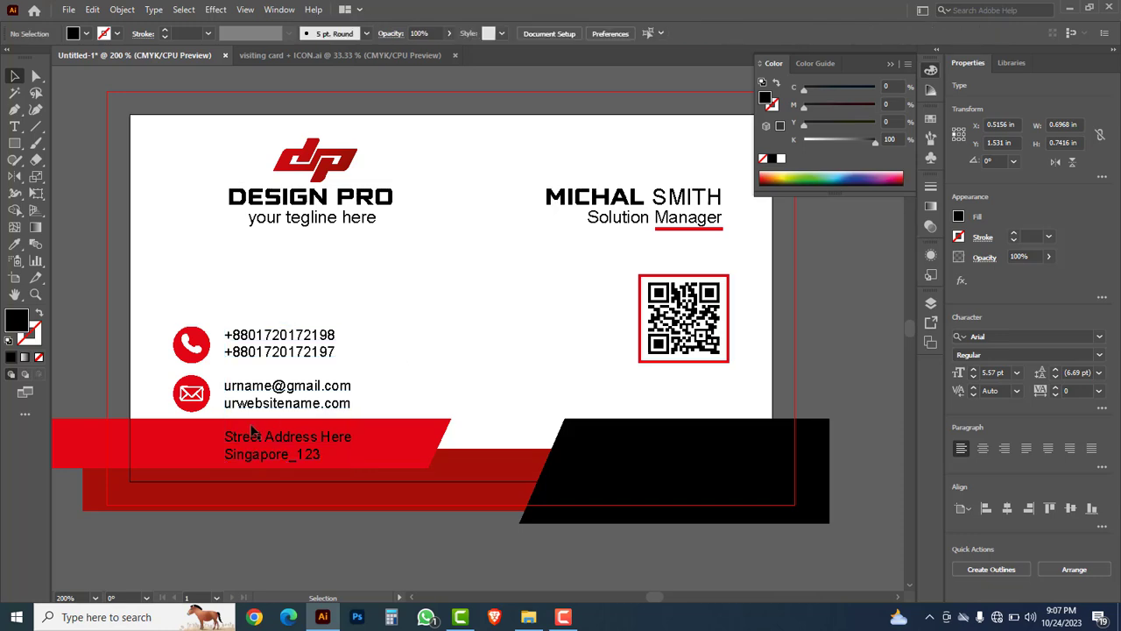
Step: Bring the location pin icon group in front of the red banner using cut and Paste in Front
key(ctrl+y)
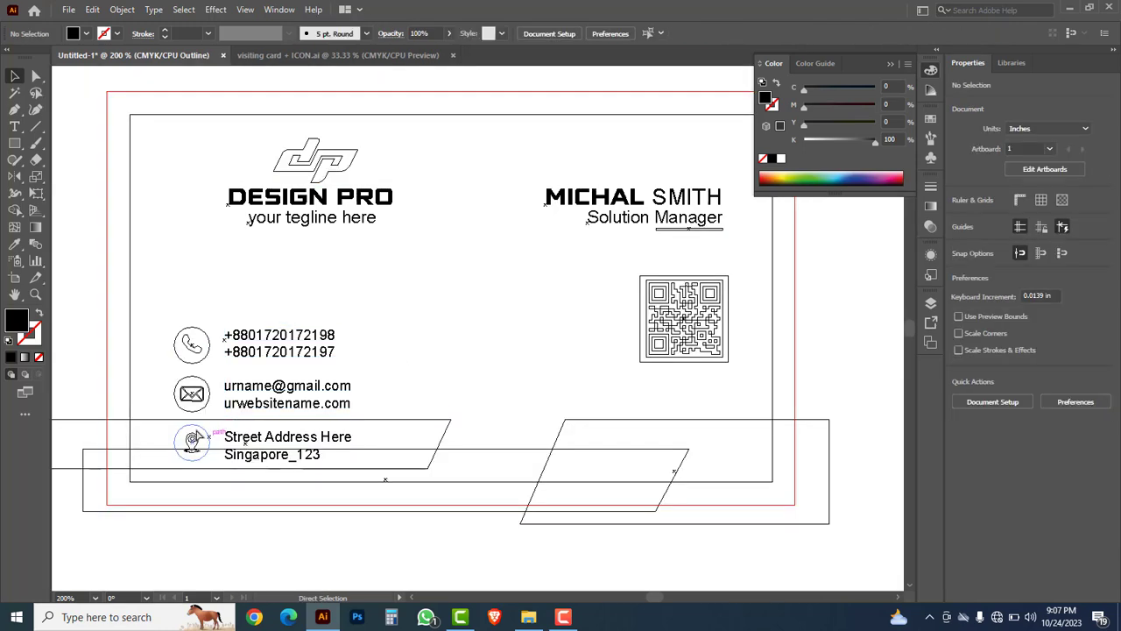
drag(146, 383, 302, 490)
drag(191, 297, 329, 360)
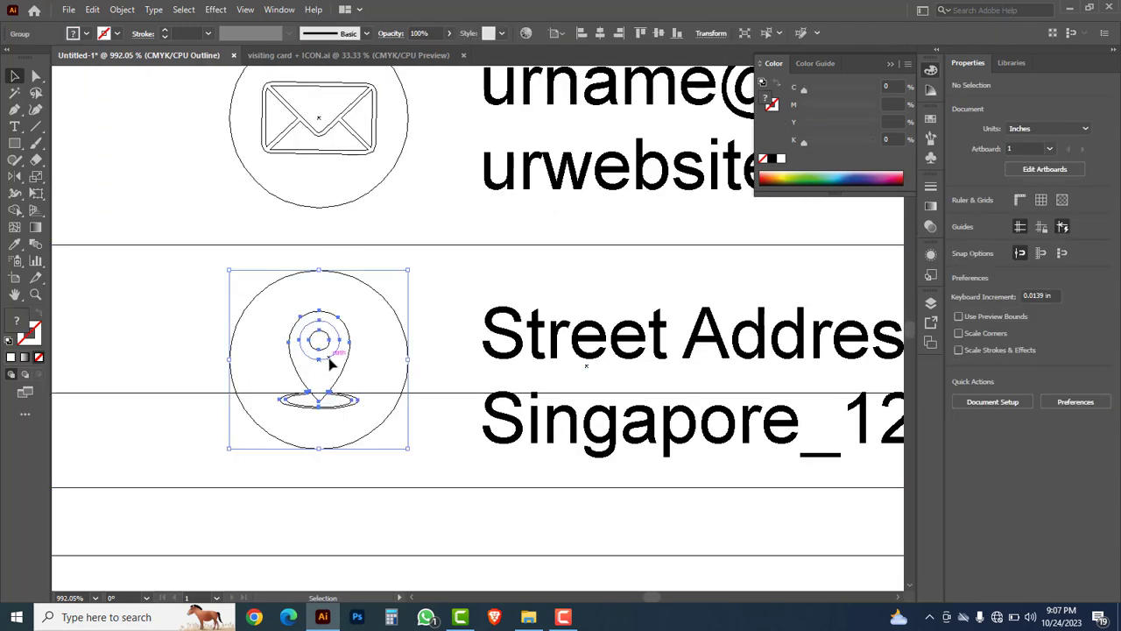
key(ctrl+y)
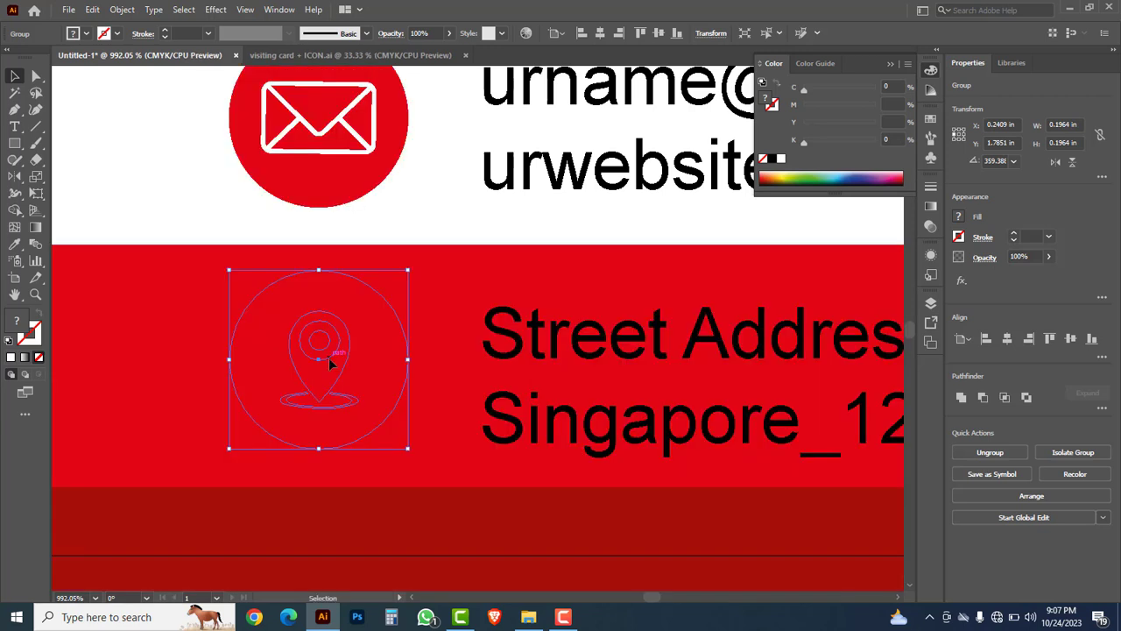
key(ctrl+x)
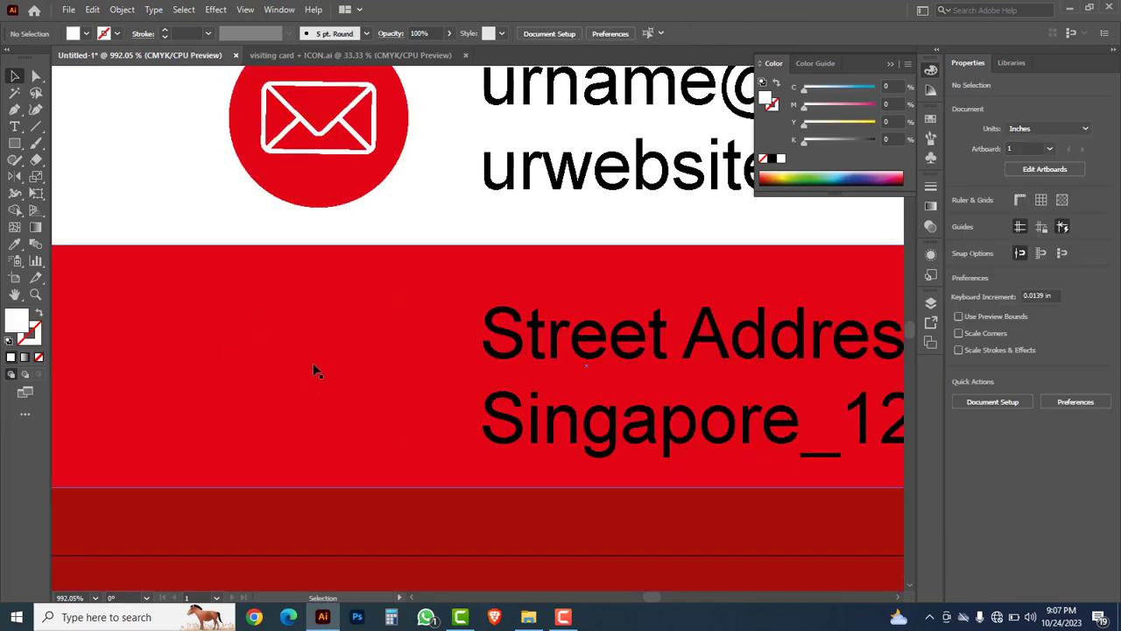
key(ctrl+f)
key(v)
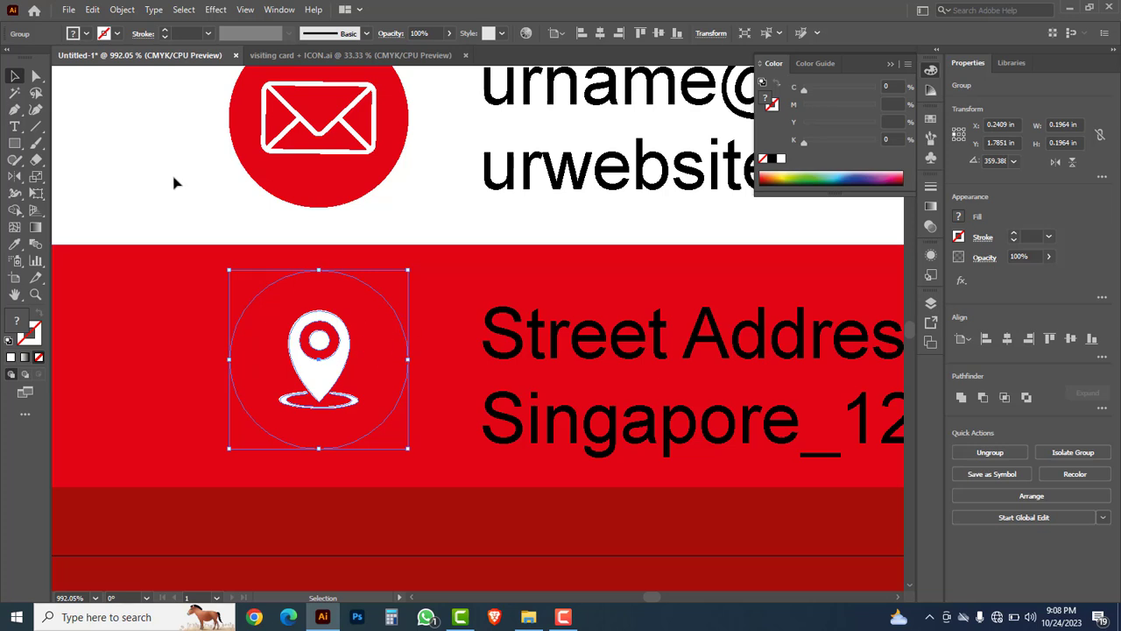
Step: Fill the circle behind the location pin with black
click(36, 77)
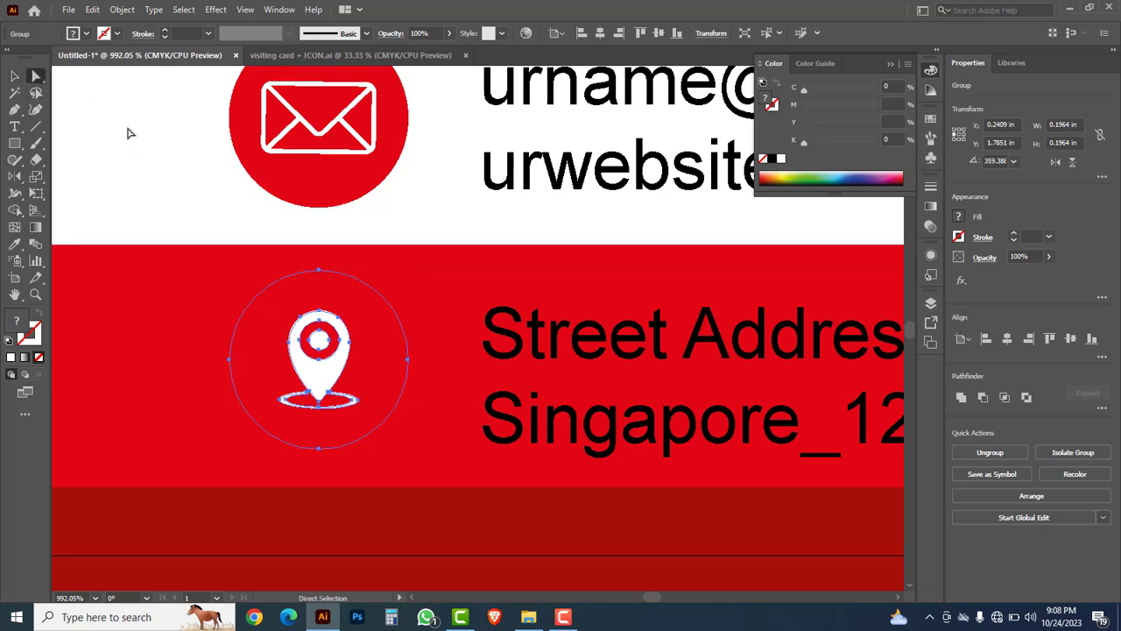
click(154, 169)
click(266, 315)
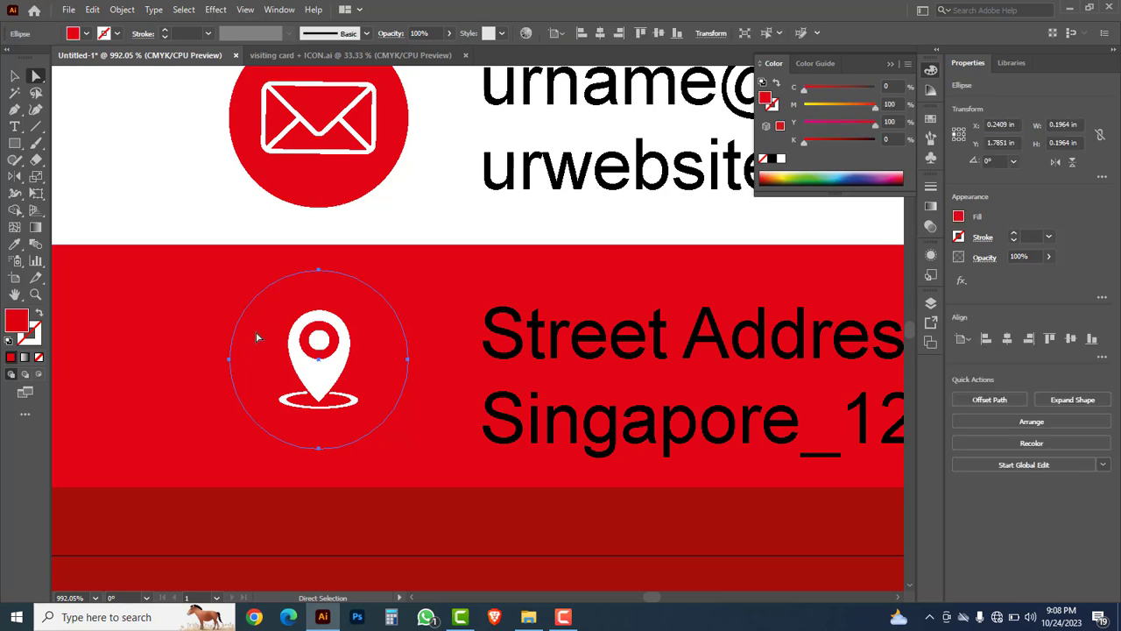
click(773, 160)
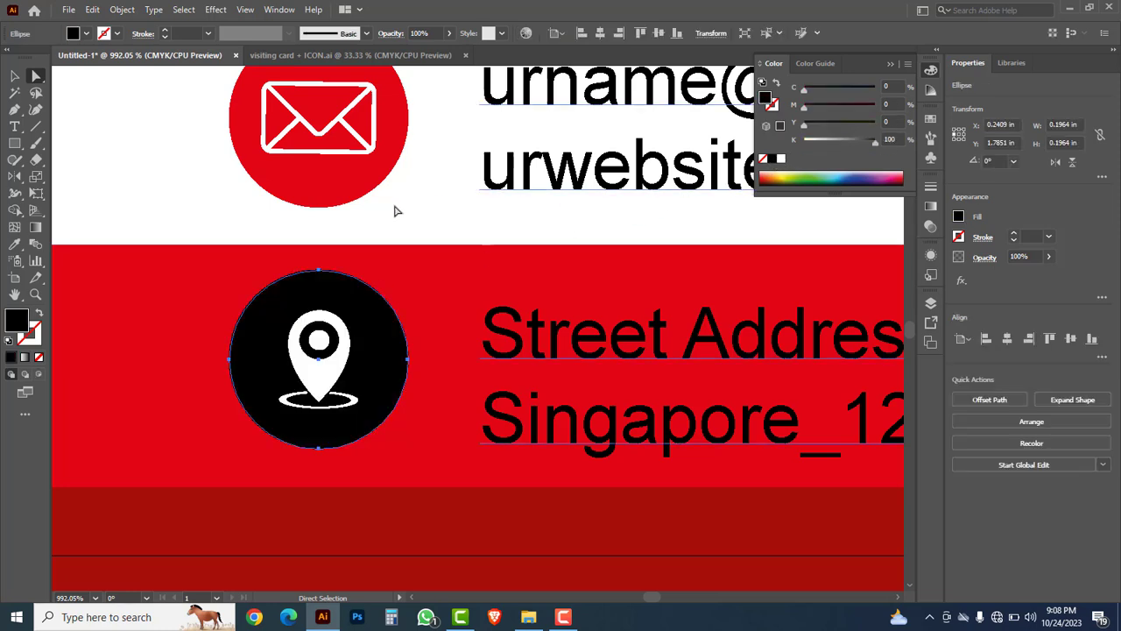
click(18, 82)
click(208, 167)
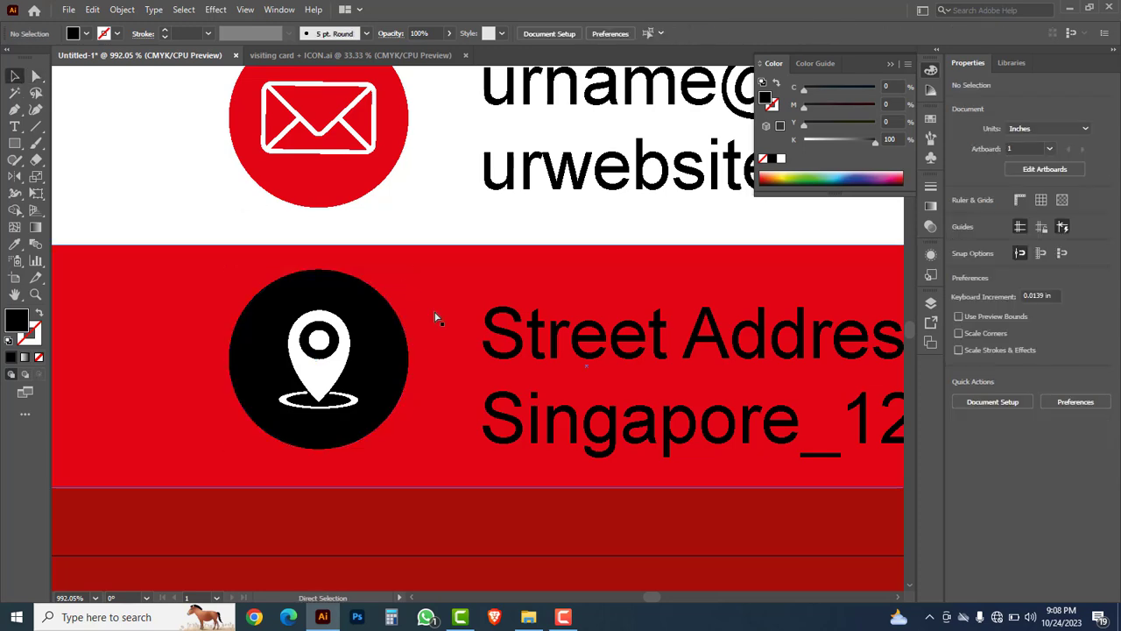
Step: Colour the Street Address Here and Singapore_123 text lines white against the red bar
ctrl+alt+click(509, 352)
ctrl+alt+click(509, 352)
ctrl+alt+click(509, 351)
ctrl+alt+click(509, 352)
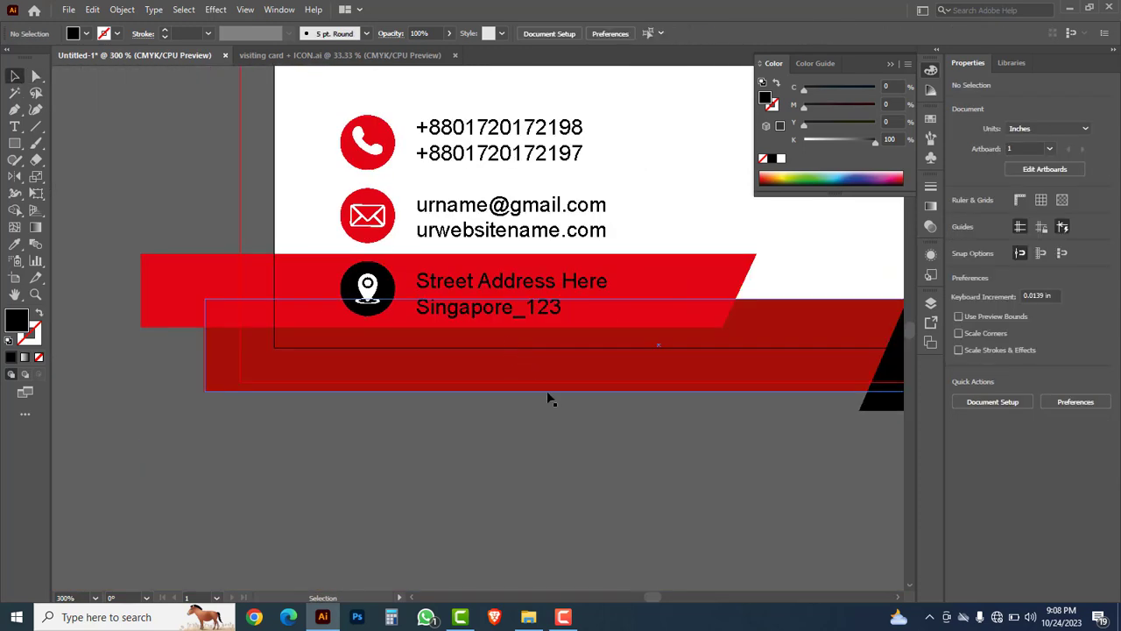
drag(573, 482, 517, 556)
click(477, 373)
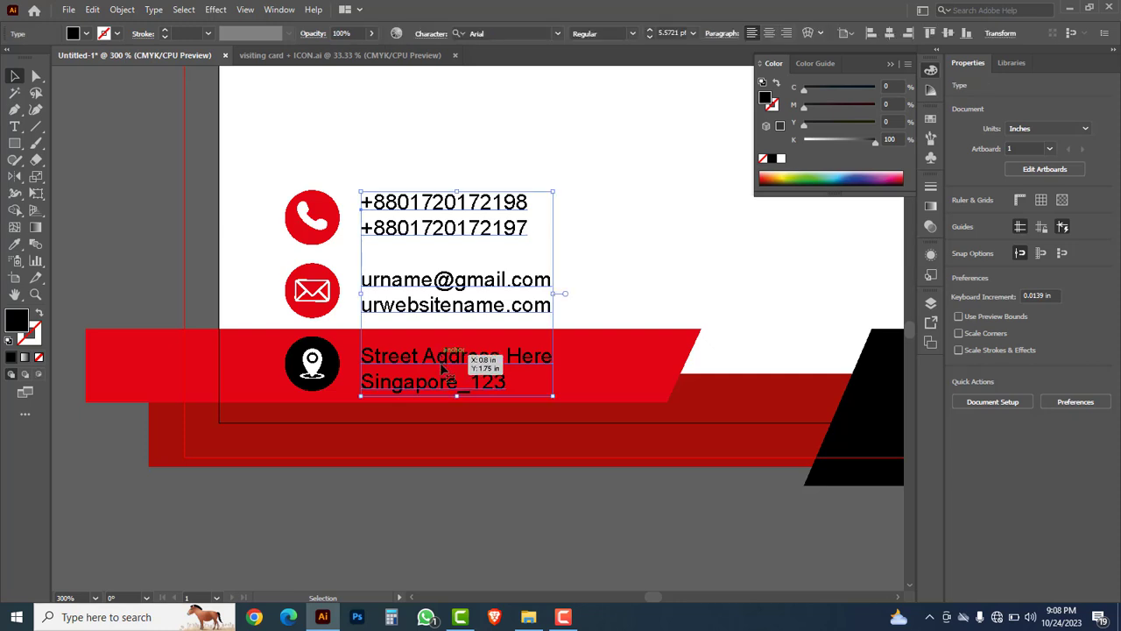
click(13, 129)
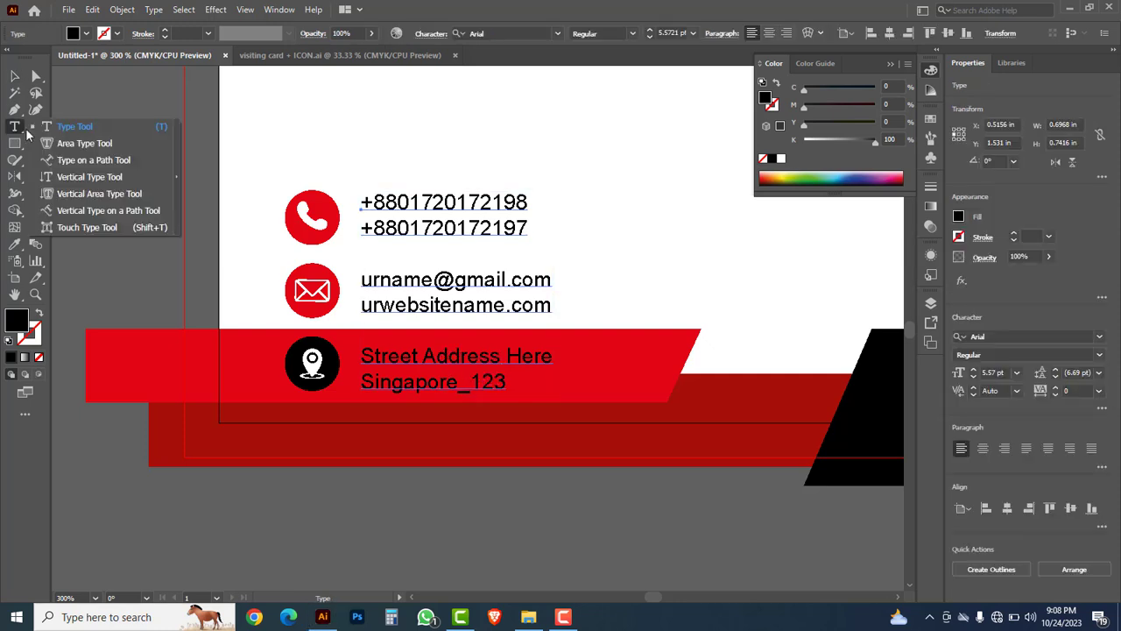
click(65, 132)
drag(363, 355, 517, 386)
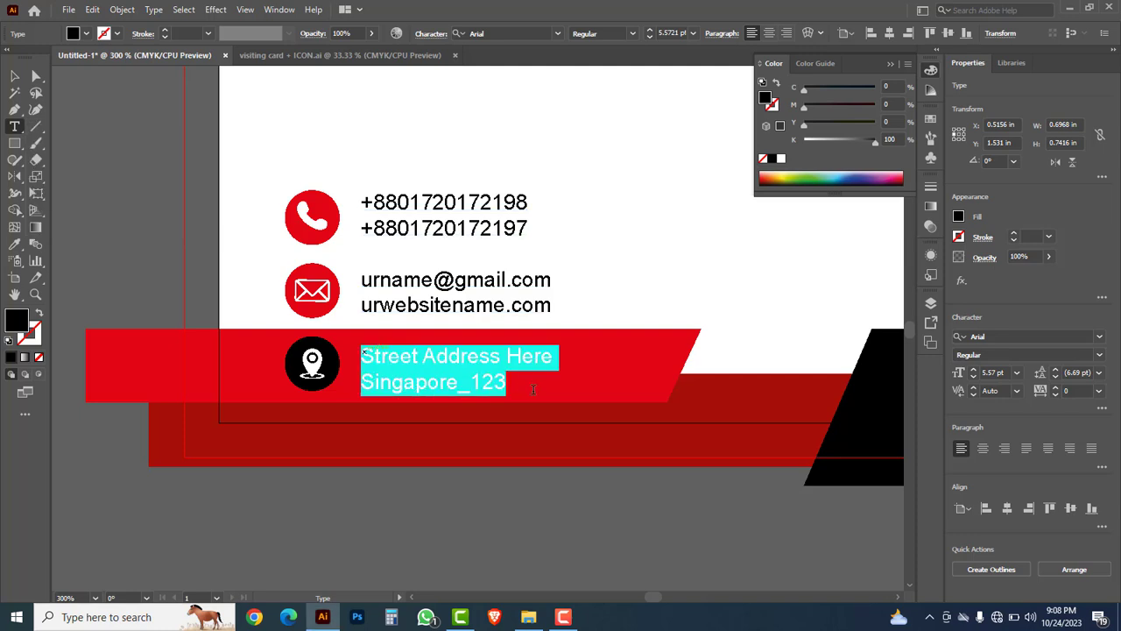
click(782, 160)
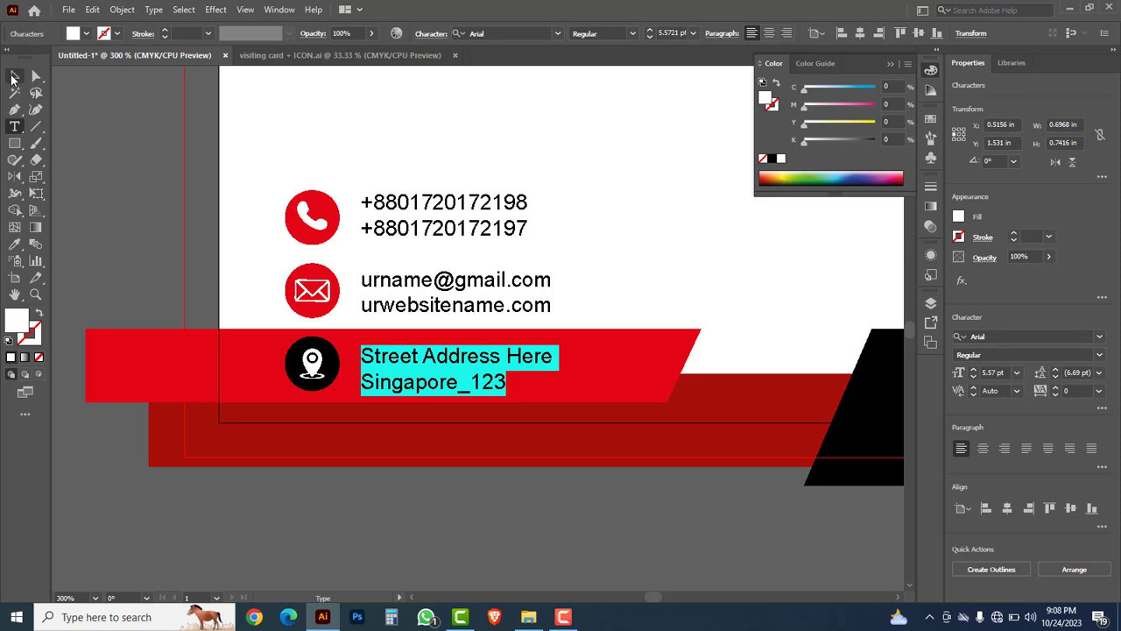
click(13, 77)
click(271, 153)
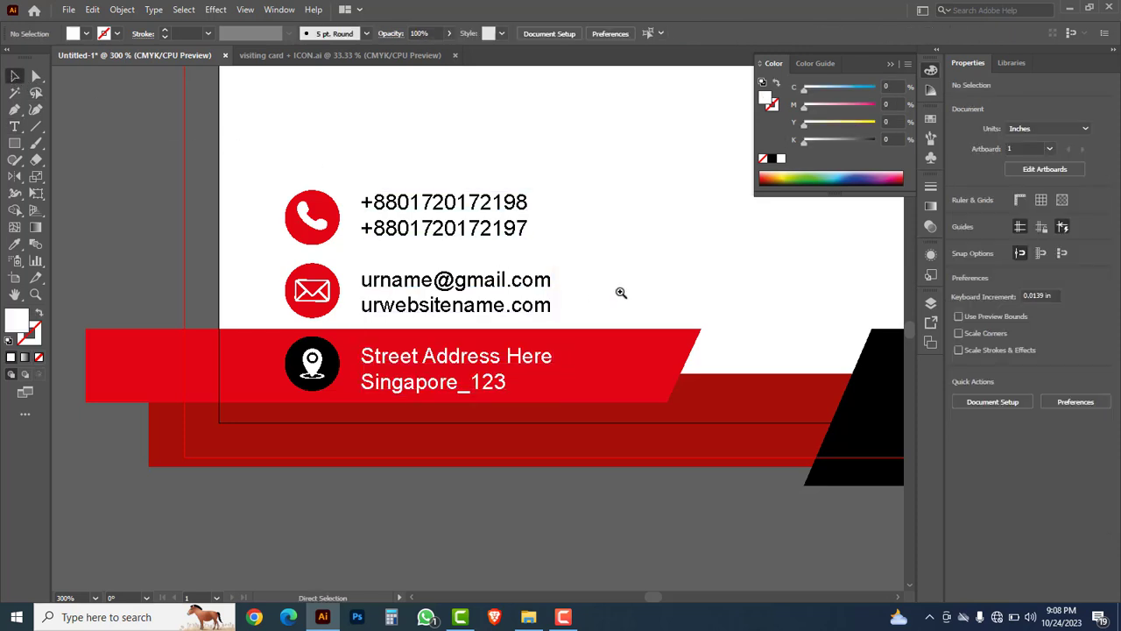
Step: Enlarge the logo, DESIGN PRO title and tagline block together
ctrl+alt+click(666, 297)
ctrl+alt+click(667, 297)
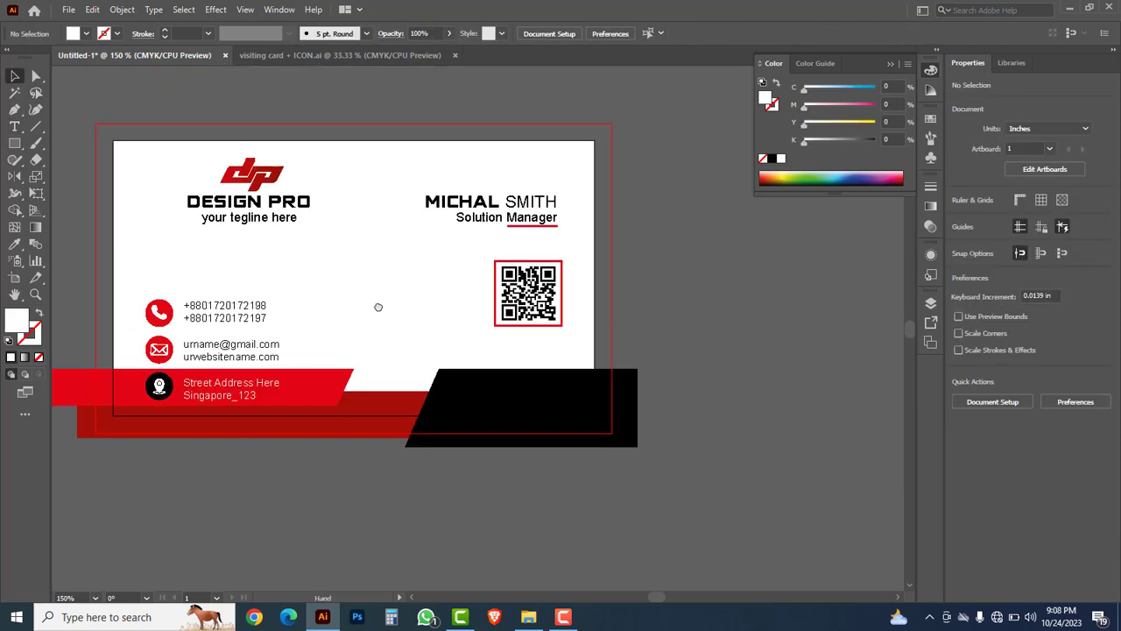
drag(376, 307, 471, 314)
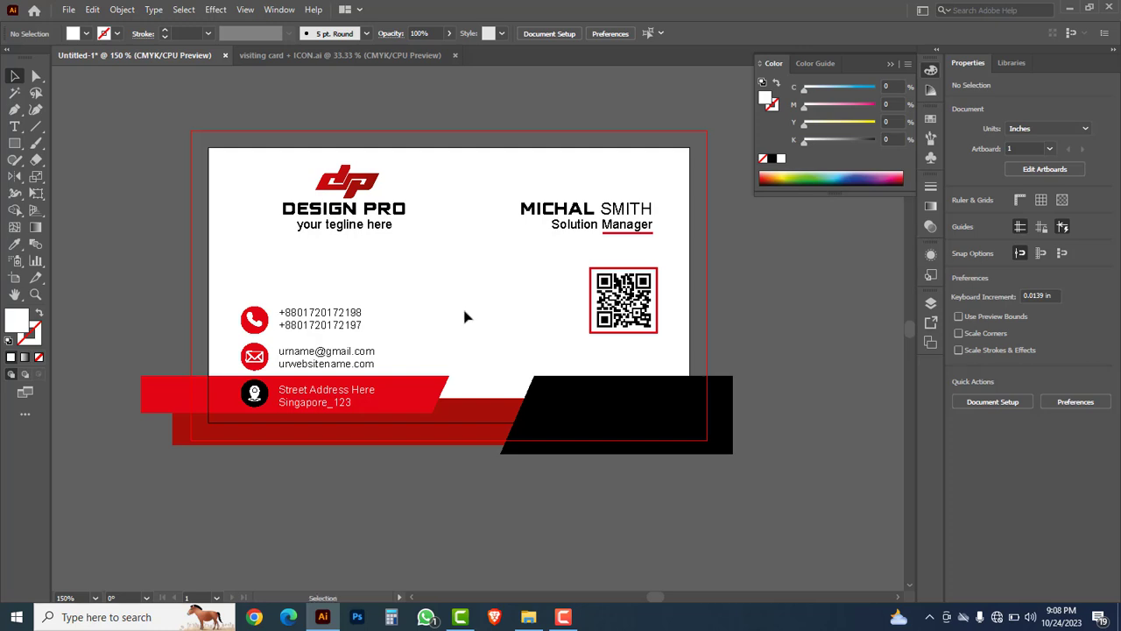
drag(424, 260, 294, 167)
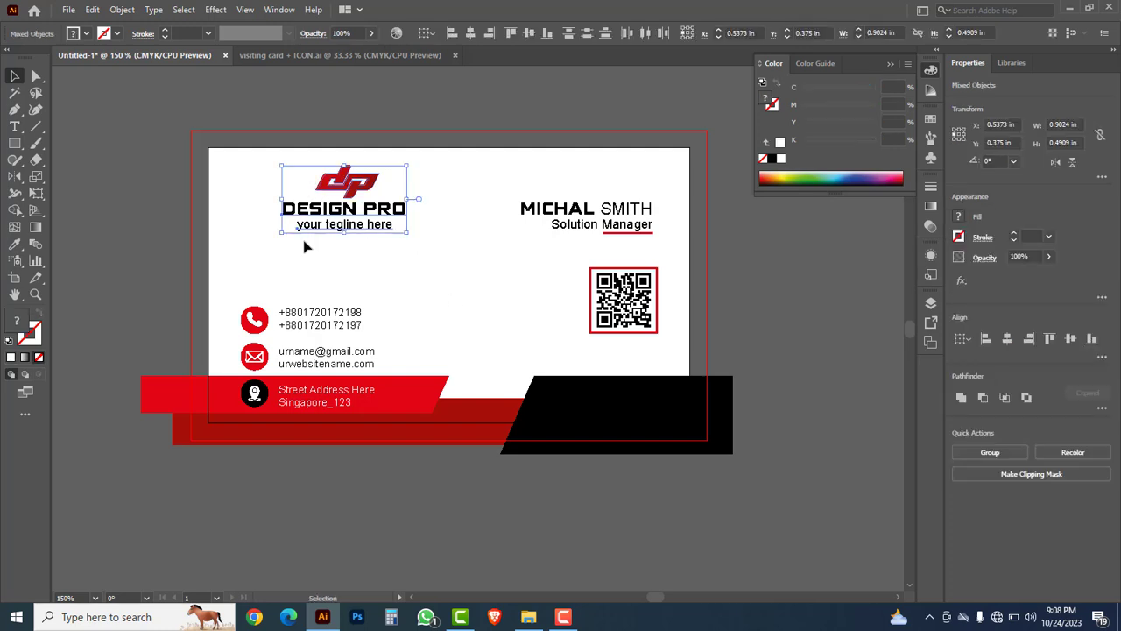
drag(281, 235, 245, 252)
drag(408, 254, 436, 272)
click(438, 322)
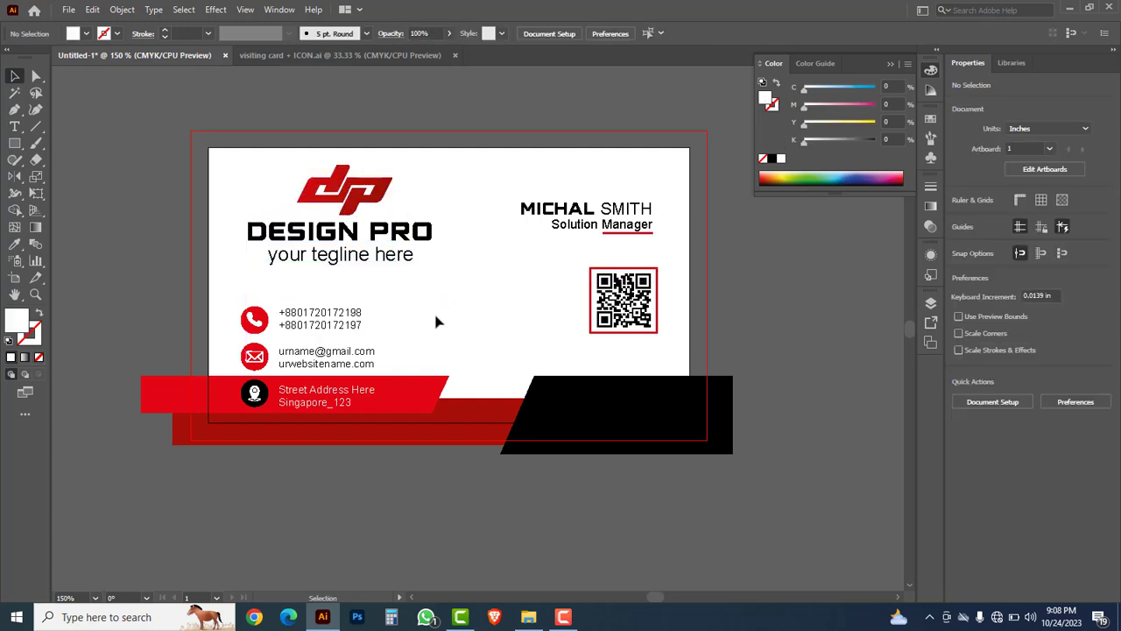
Step: Scale up the contact items and lower banners together
drag(145, 324, 541, 467)
drag(734, 308, 776, 298)
click(583, 502)
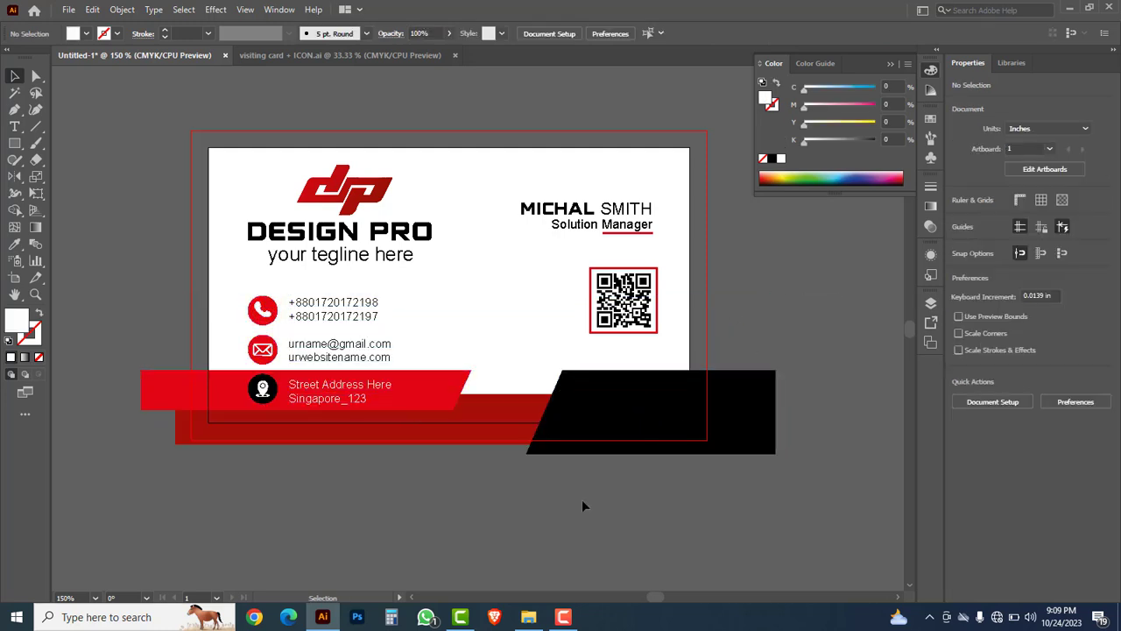
Step: Shrink the logo block slightly to about 1.29 × 0.70 in and show the rulers
click(392, 267)
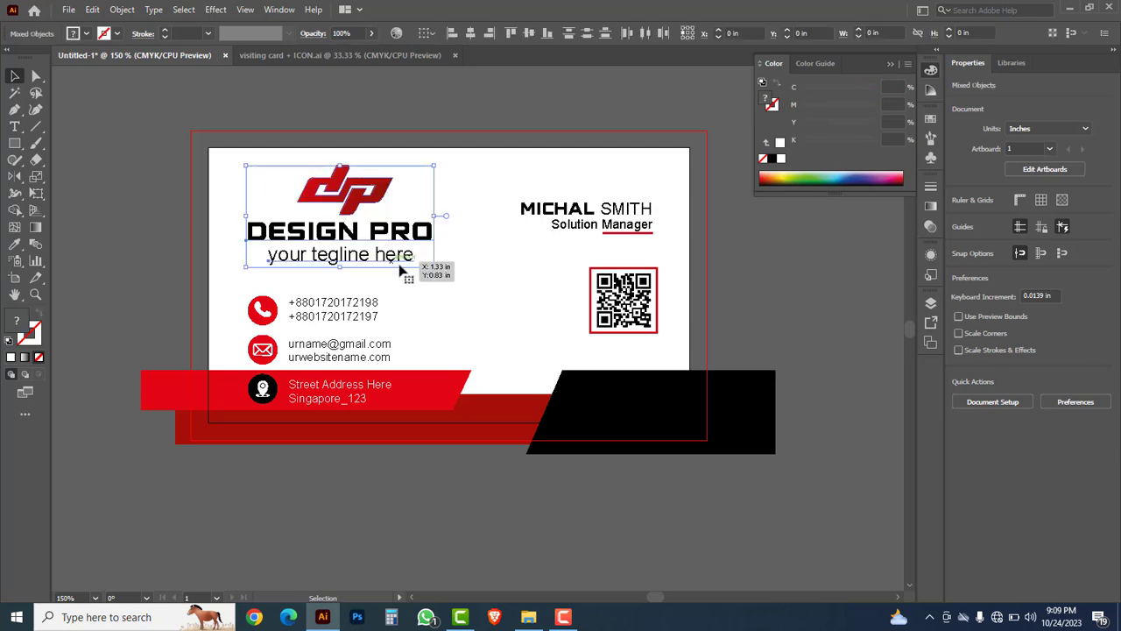
mouse_move(434, 272)
mouse_down()
mouse_move(445, 261)
mouse_move(430, 272)
mouse_up()
drag(428, 267, 420, 263)
click(135, 274)
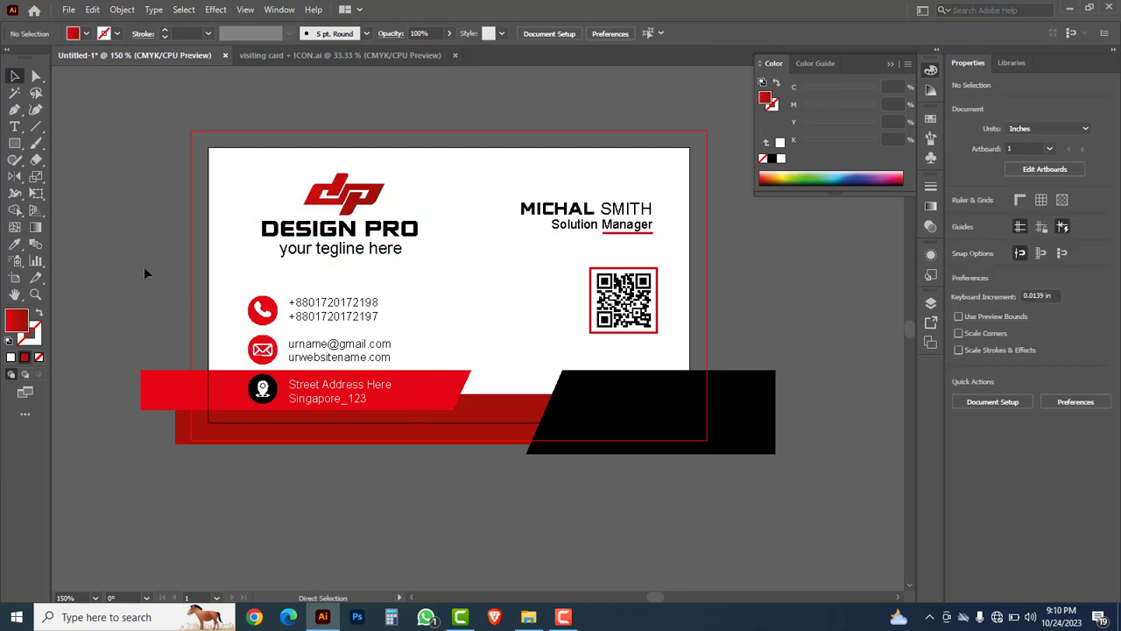
key(ctrl+r)
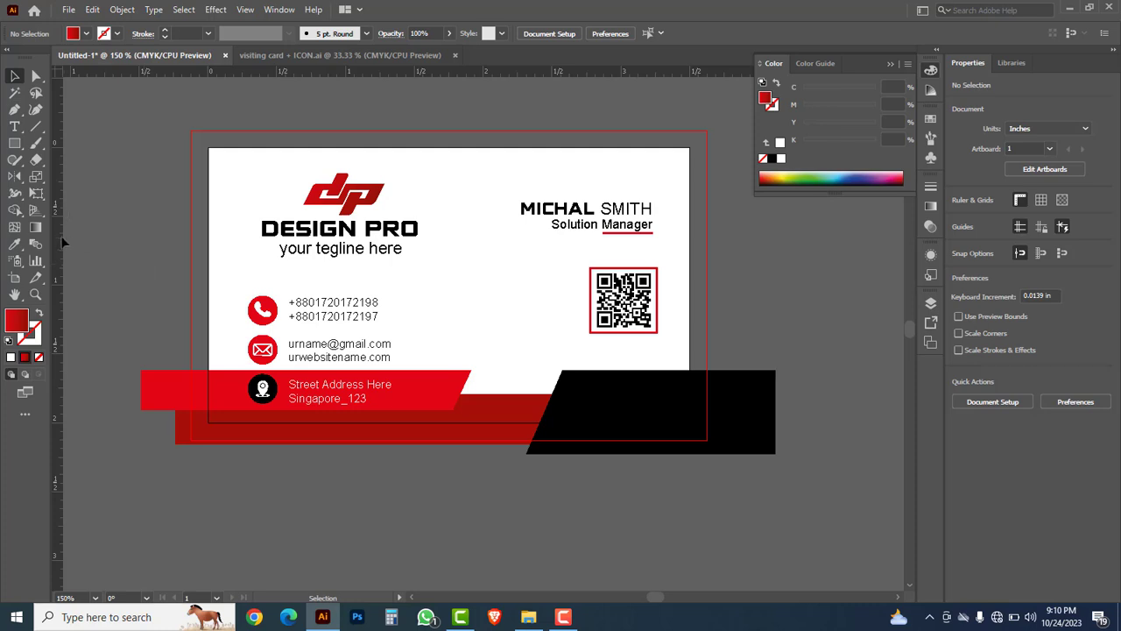
Step: Add a guide at the contact icons' left edge, align the logo to it and shrink it slightly
drag(195, 275, 248, 312)
key(ctrl+space)
drag(166, 121, 518, 426)
click(461, 263)
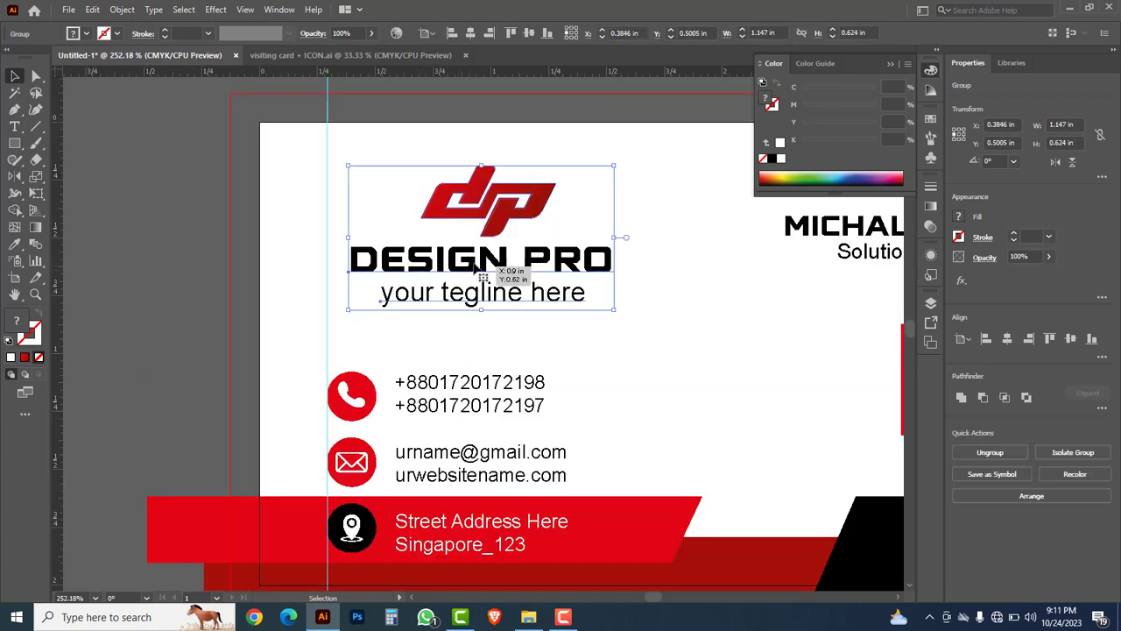
drag(472, 267, 454, 267)
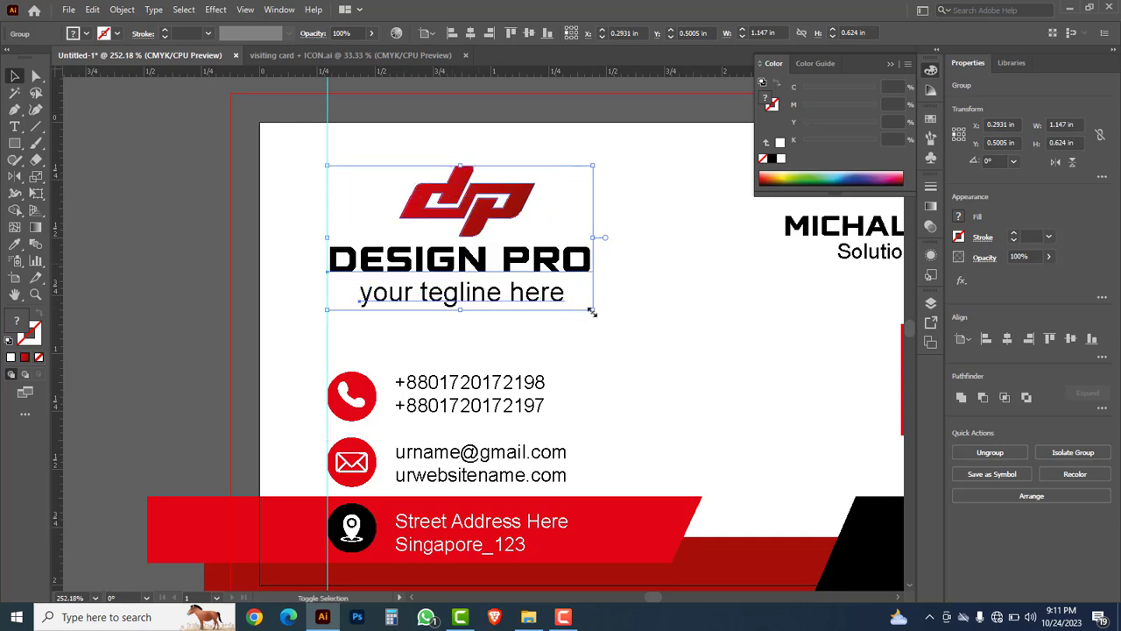
drag(594, 312, 577, 302)
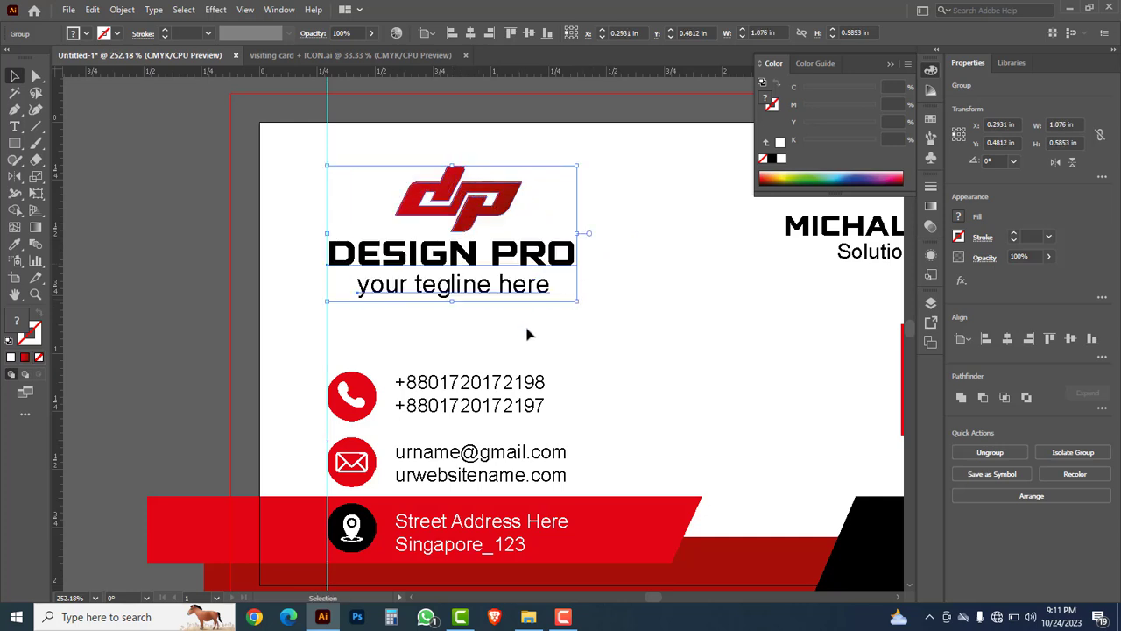
click(650, 352)
Step: Enlarge the name and job title block
key(Tab)
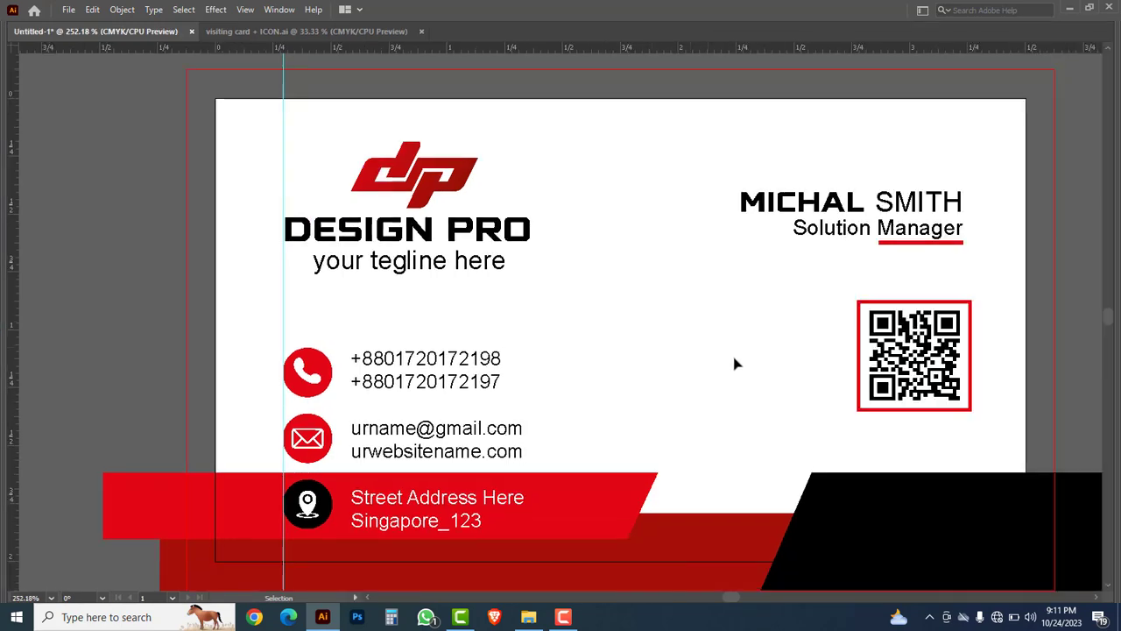
key(space)
drag(811, 396, 729, 351)
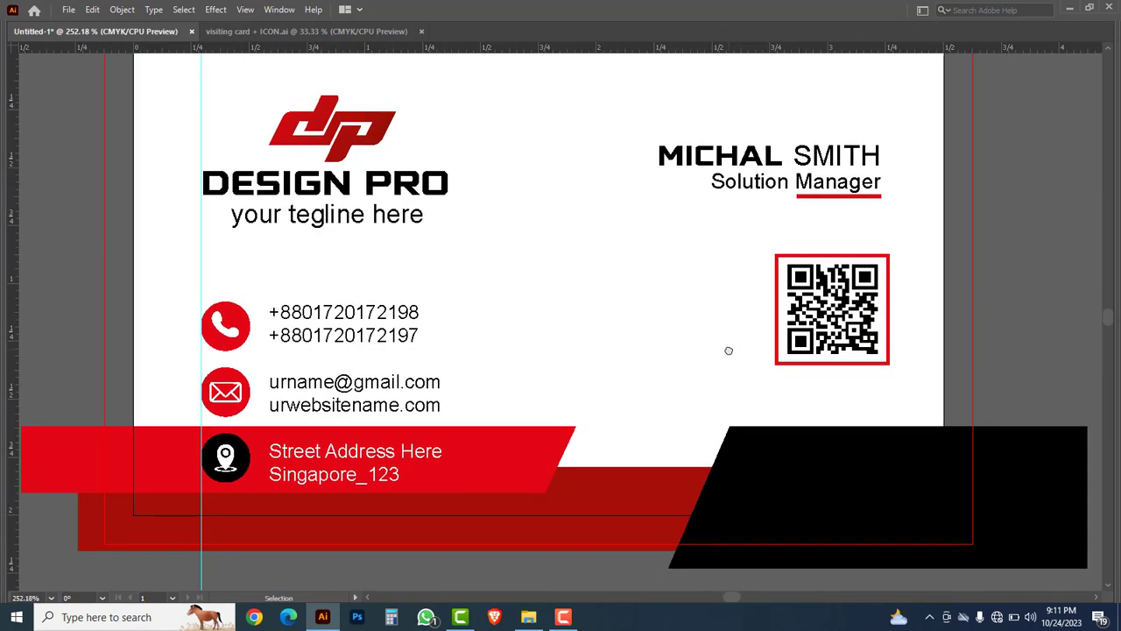
drag(617, 121, 883, 220)
drag(655, 139, 608, 128)
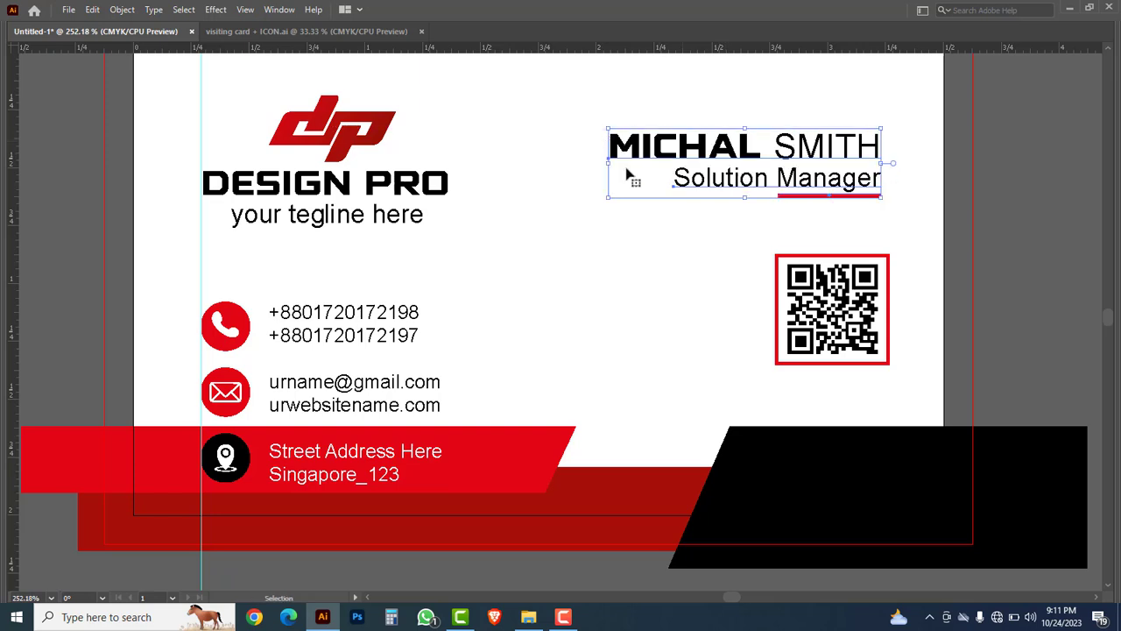
click(671, 247)
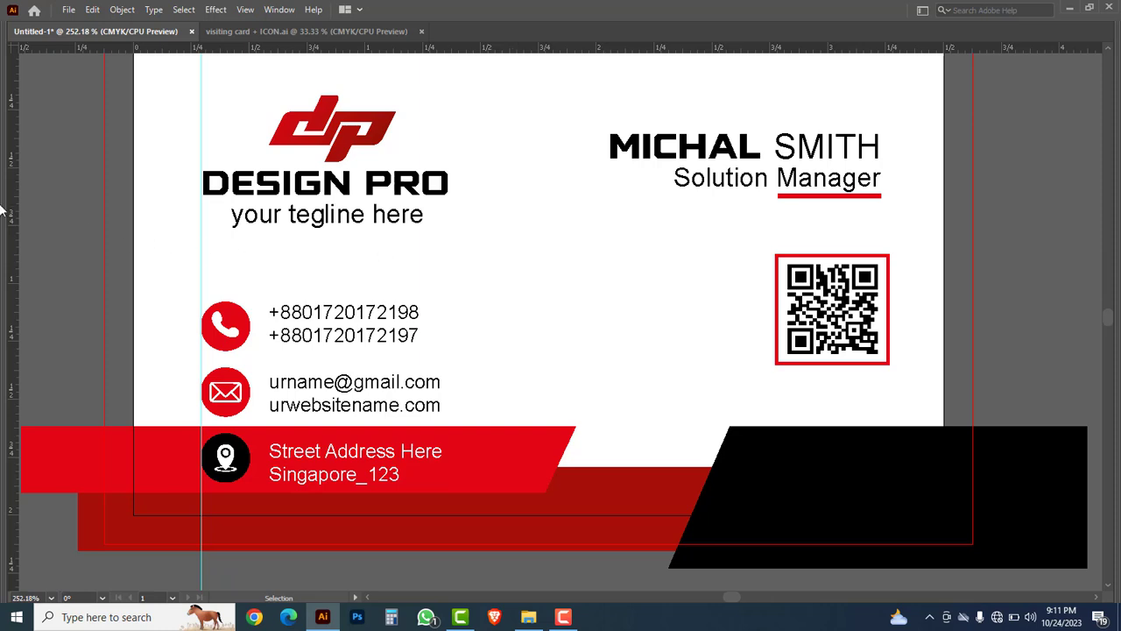
Step: Place a guide at the QR code's right edge and line the name block up against it
drag(11, 212, 890, 266)
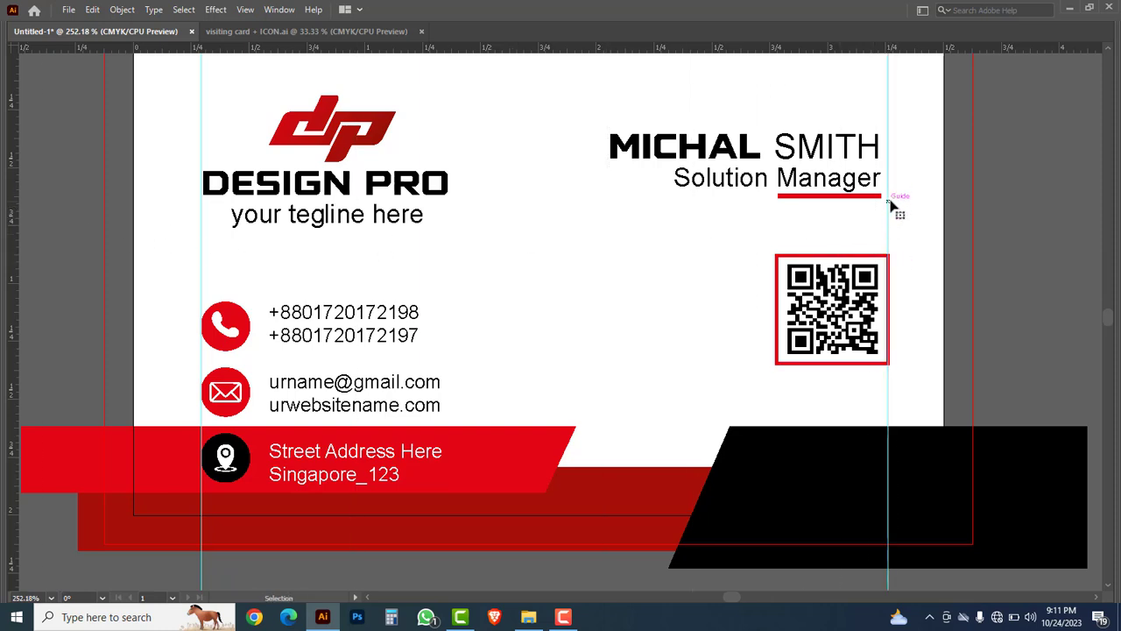
drag(587, 102, 864, 207)
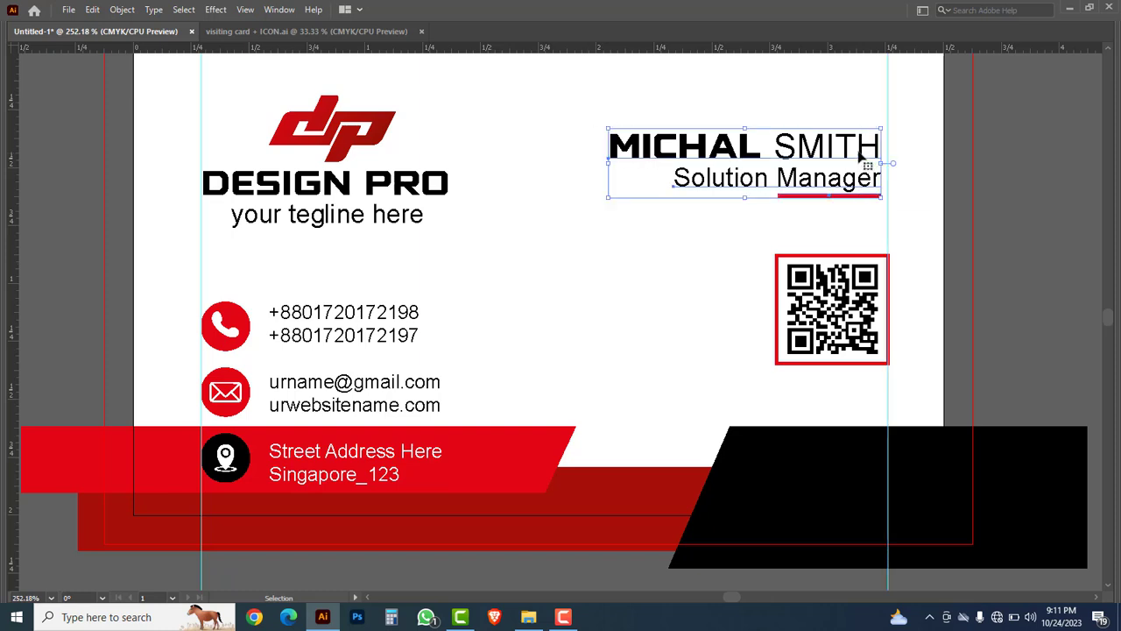
drag(859, 149, 869, 150)
click(814, 105)
Step: Zoom out to 150% and delete both vertical guides
key(ctrl+alt+space)
click(629, 255)
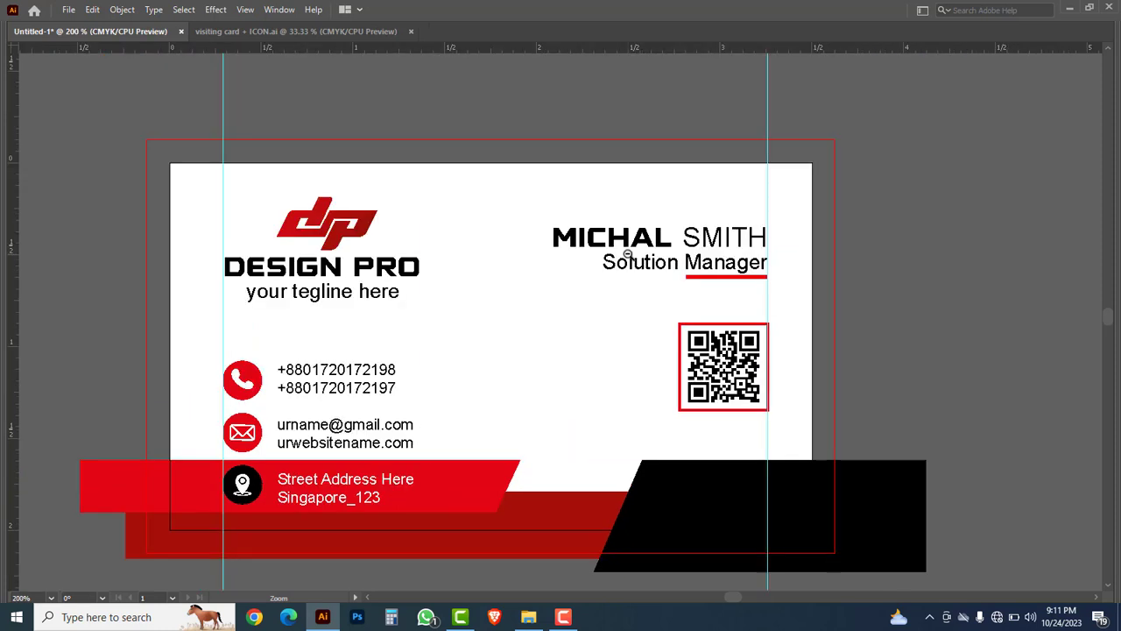
click(561, 319)
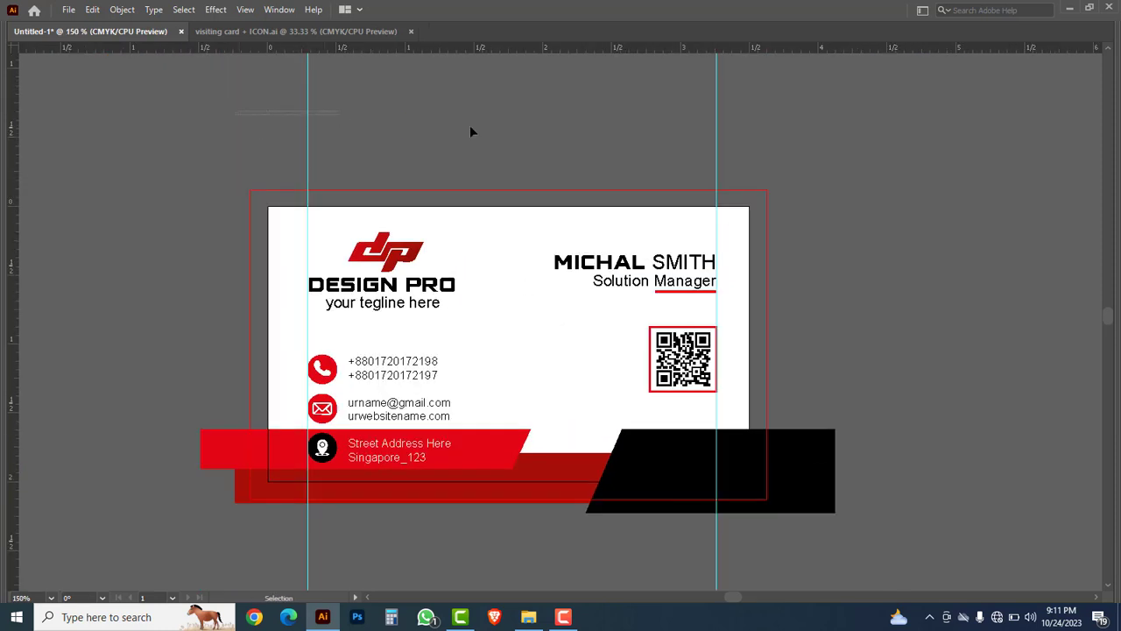
drag(469, 127, 788, 137)
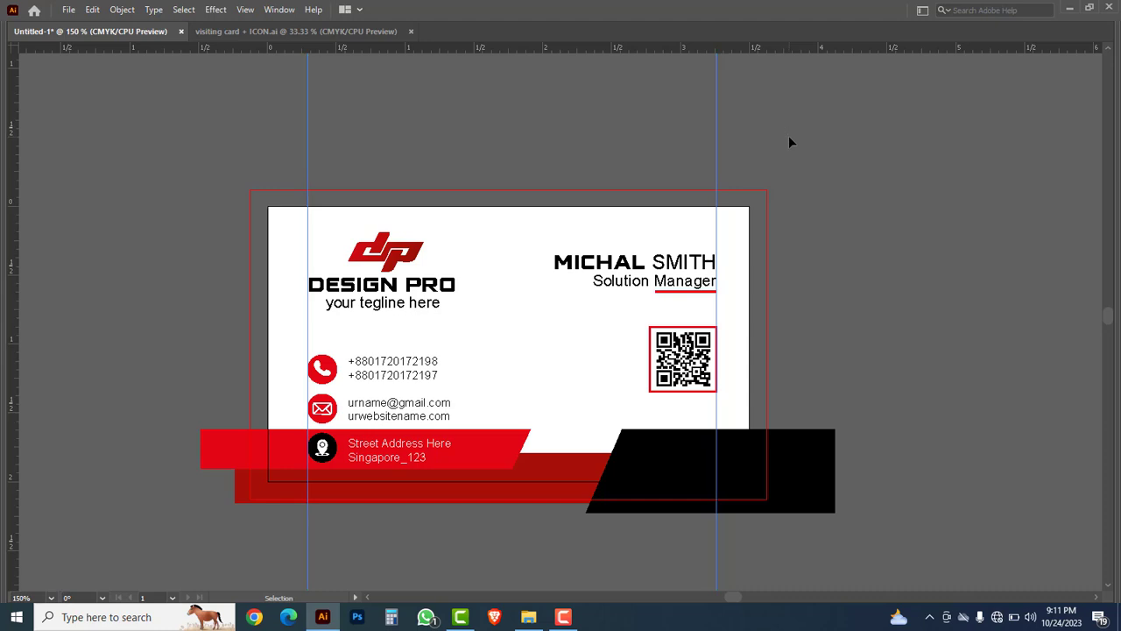
key(Delete)
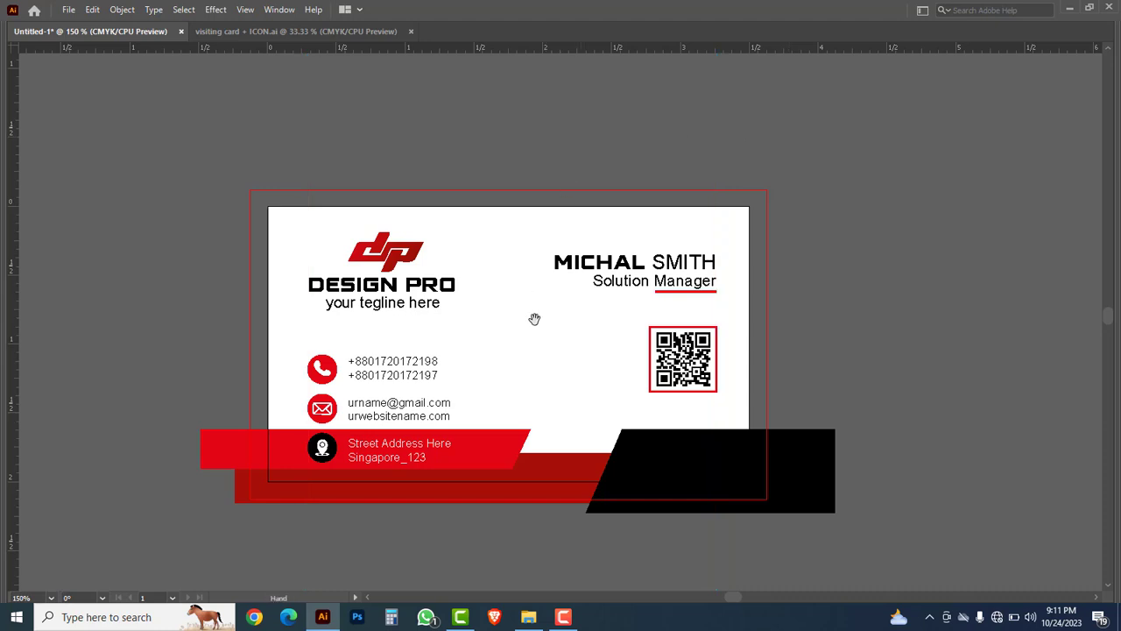
drag(521, 336, 479, 291)
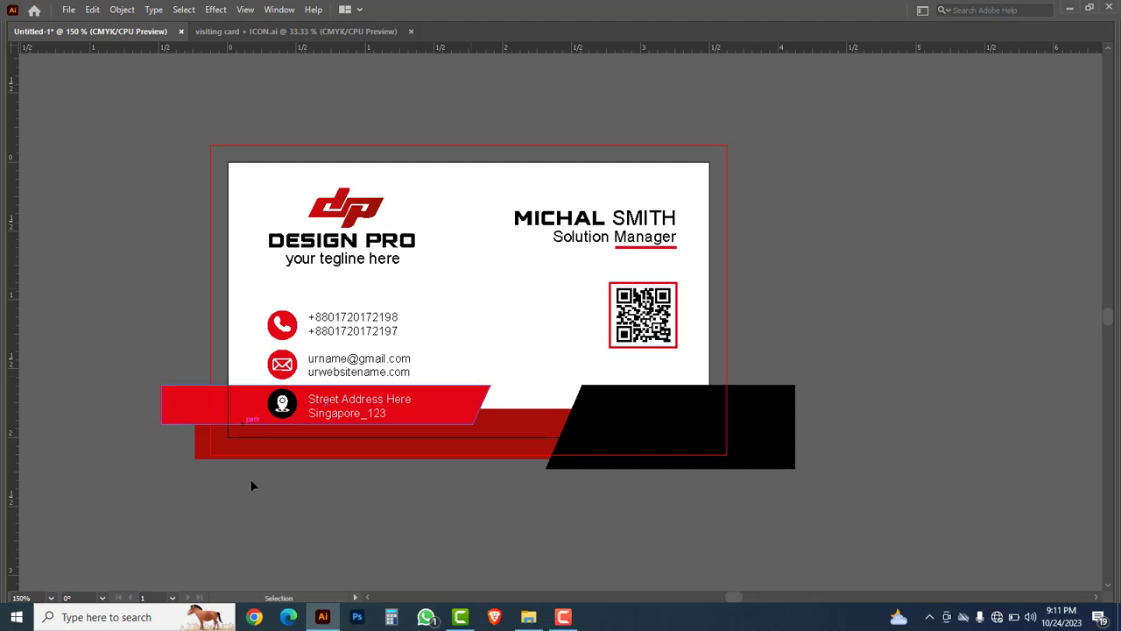
Step: Draw a 3.5 × 2 in rectangle aligned to the artboard's top-left corner
key(Tab)
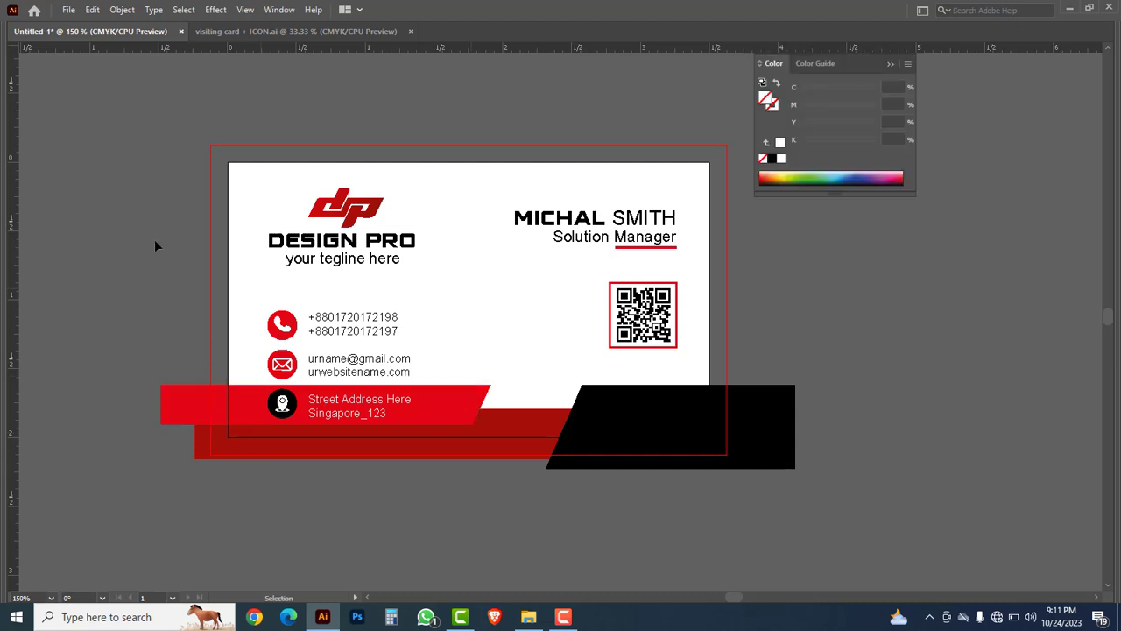
click(16, 145)
right_click(18, 151)
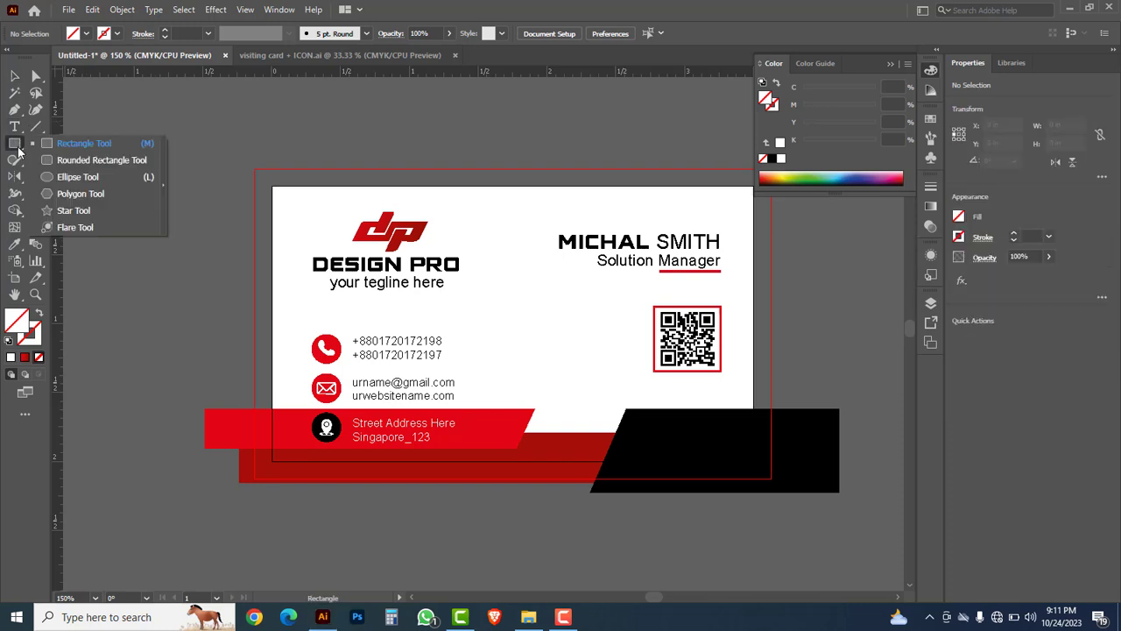
click(71, 147)
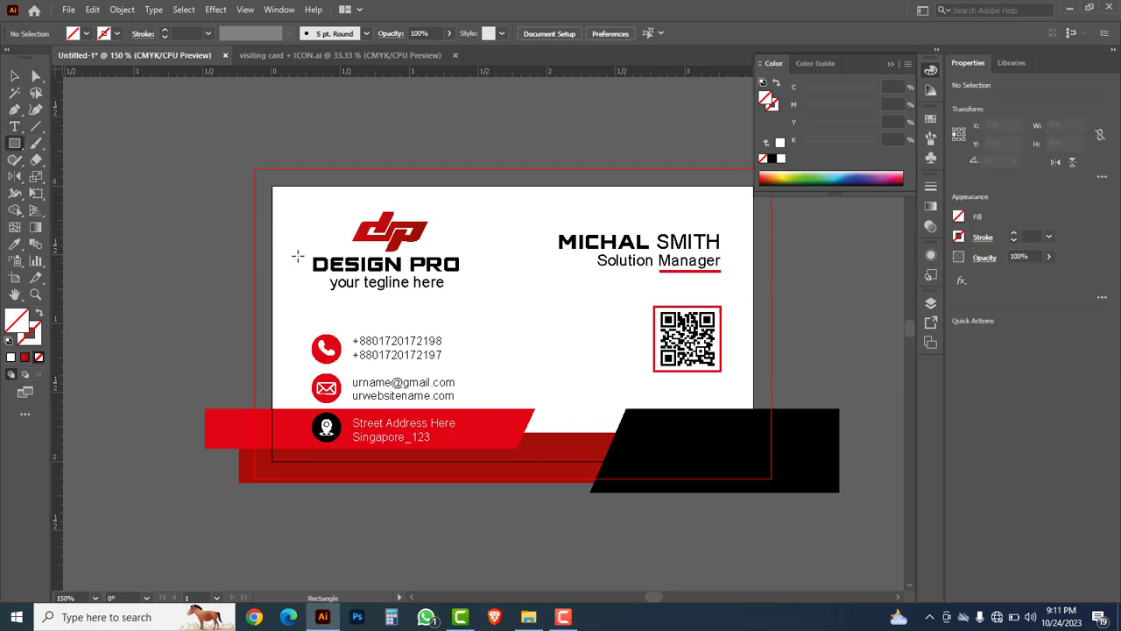
click(500, 289)
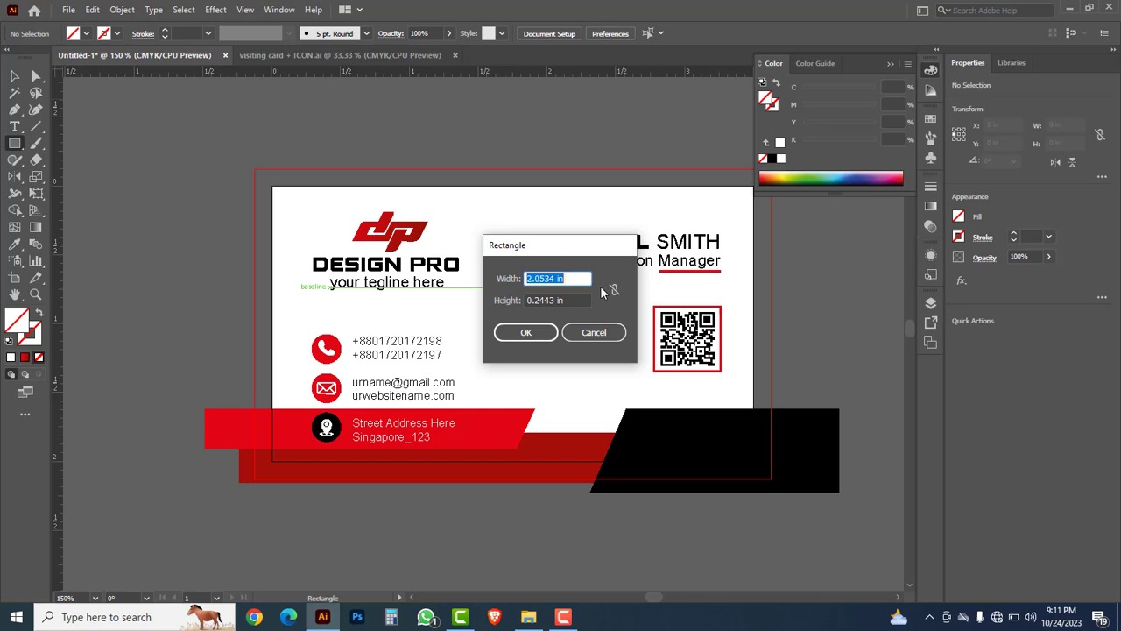
text(3.5)
key(Tab)
text(2)
click(517, 335)
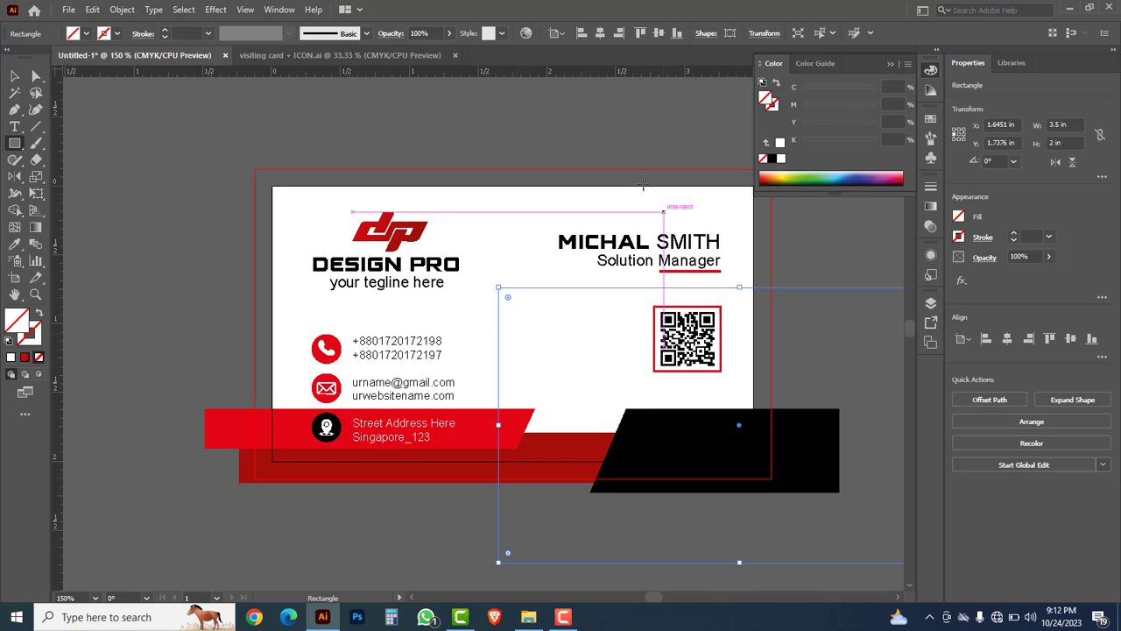
click(581, 34)
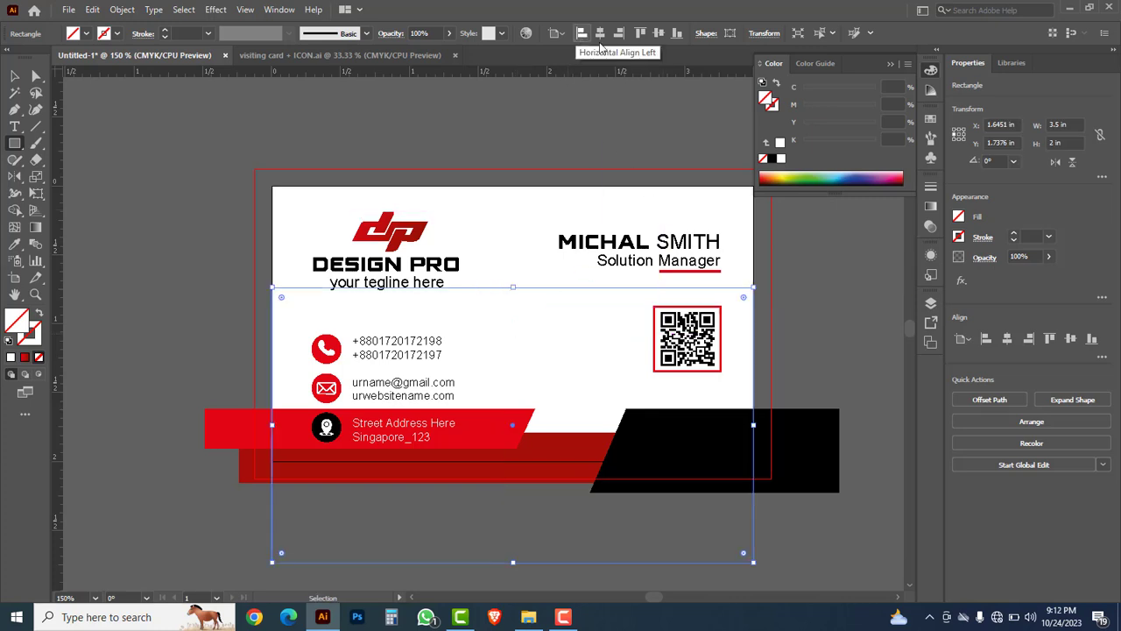
click(644, 35)
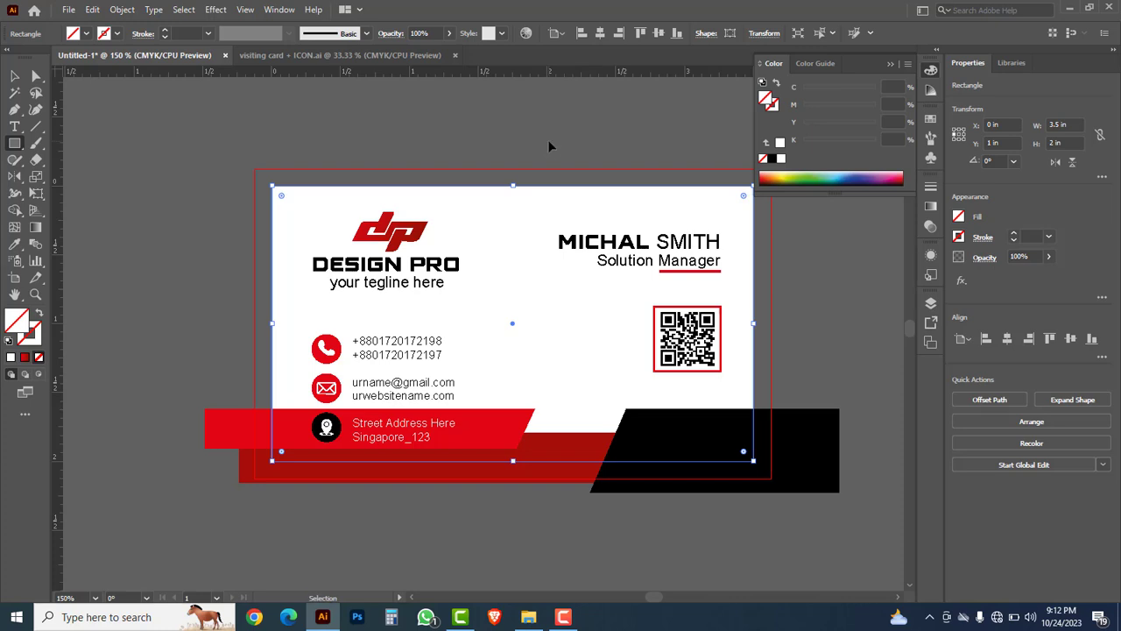
ctrl+click(549, 141)
Step: Group all of the card's front artwork together
click(14, 76)
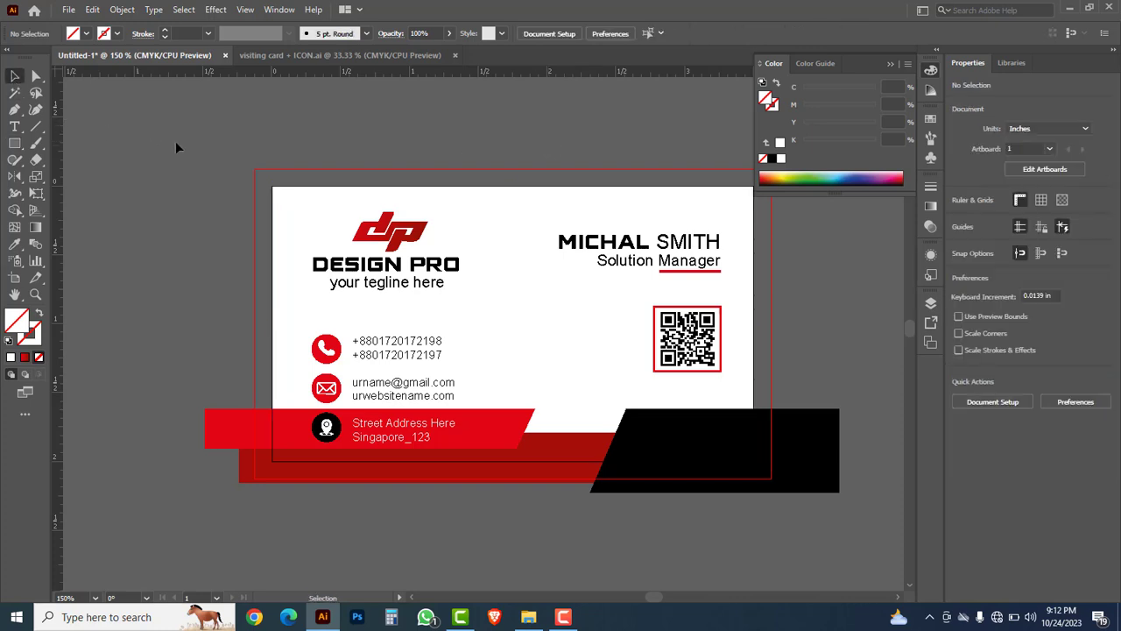
drag(191, 129, 767, 507)
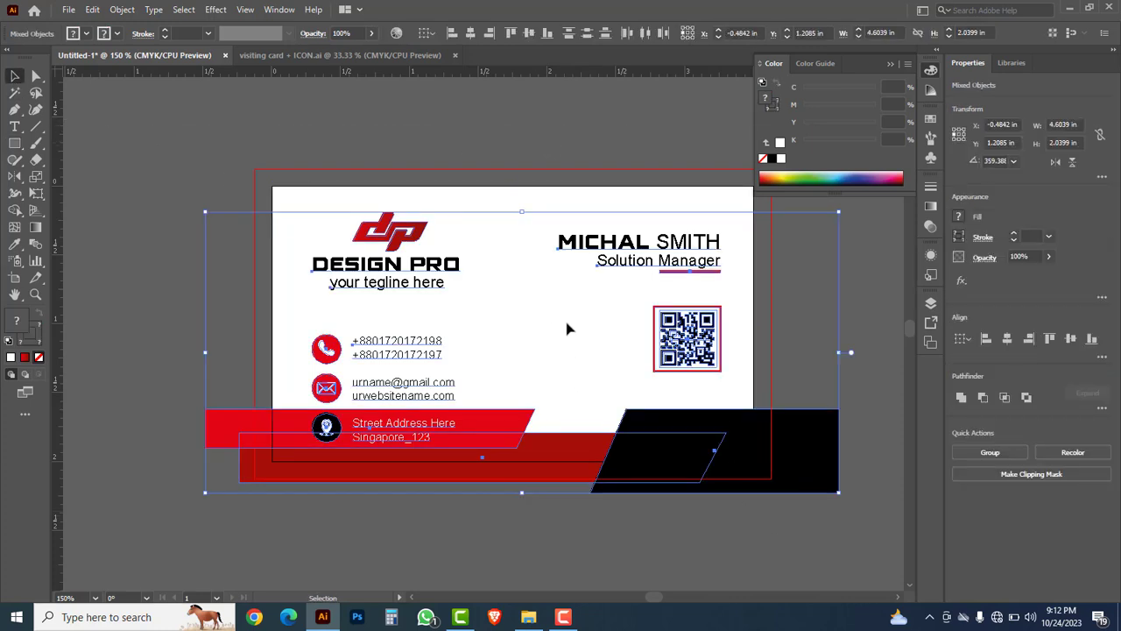
key(ctrl+g)
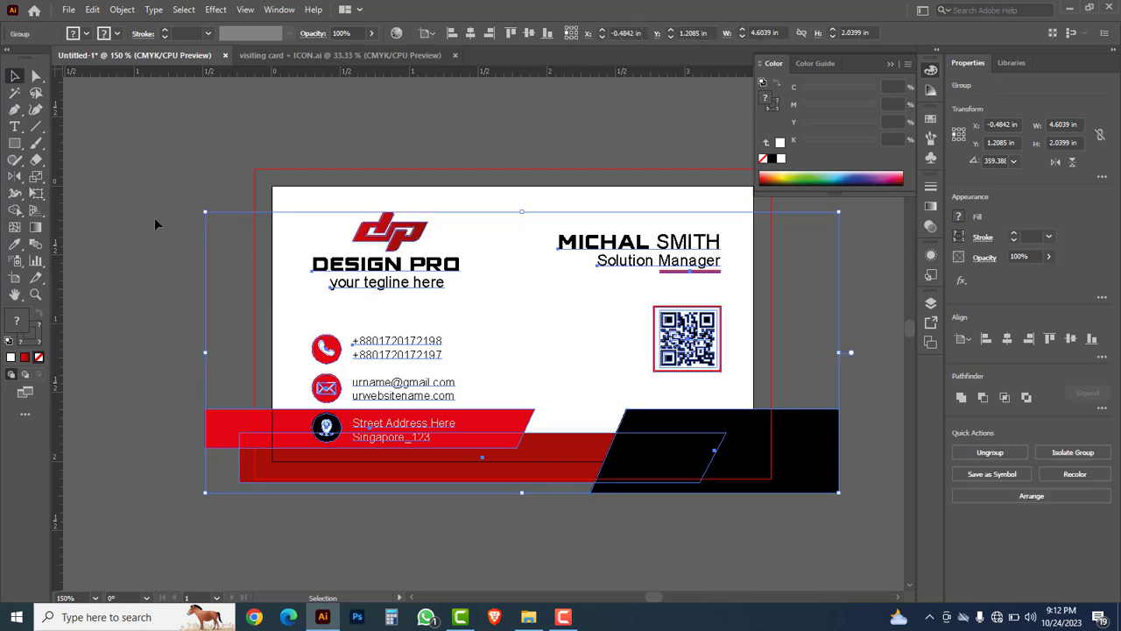
click(155, 224)
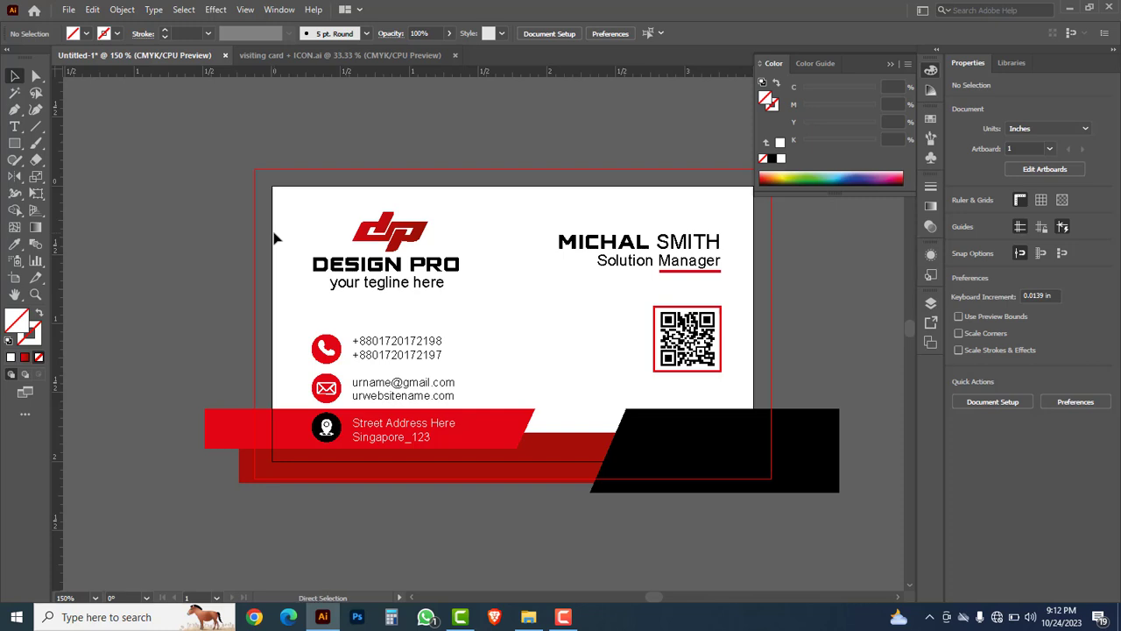
Step: Make a clipping mask from the card rectangle and all the artwork
click(276, 238)
drag(166, 136, 793, 501)
right_click(555, 307)
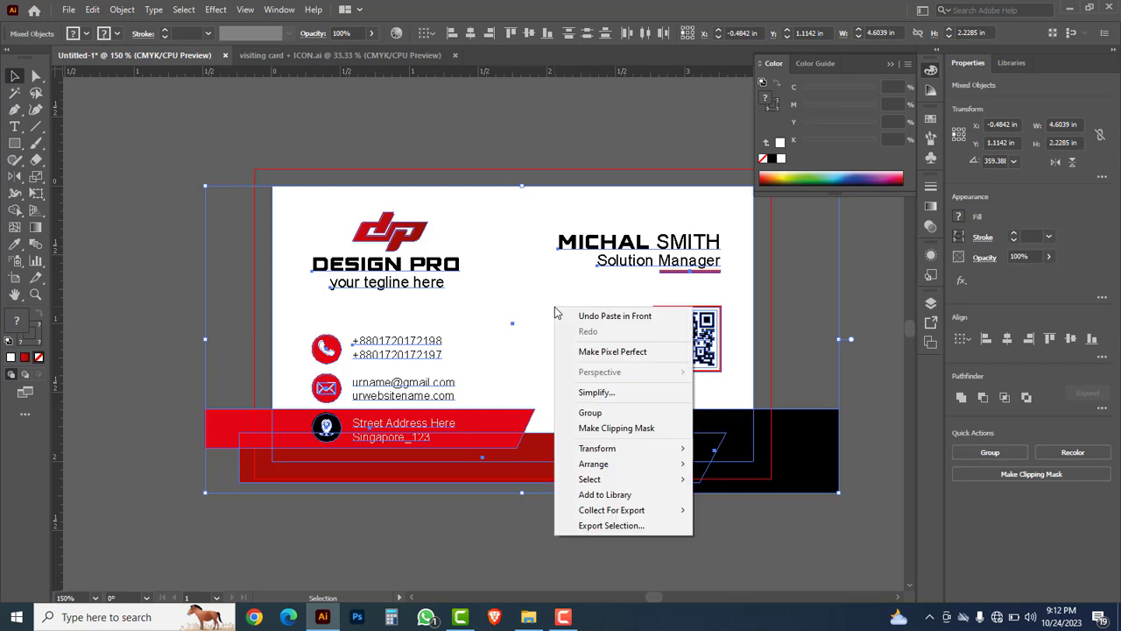
click(617, 428)
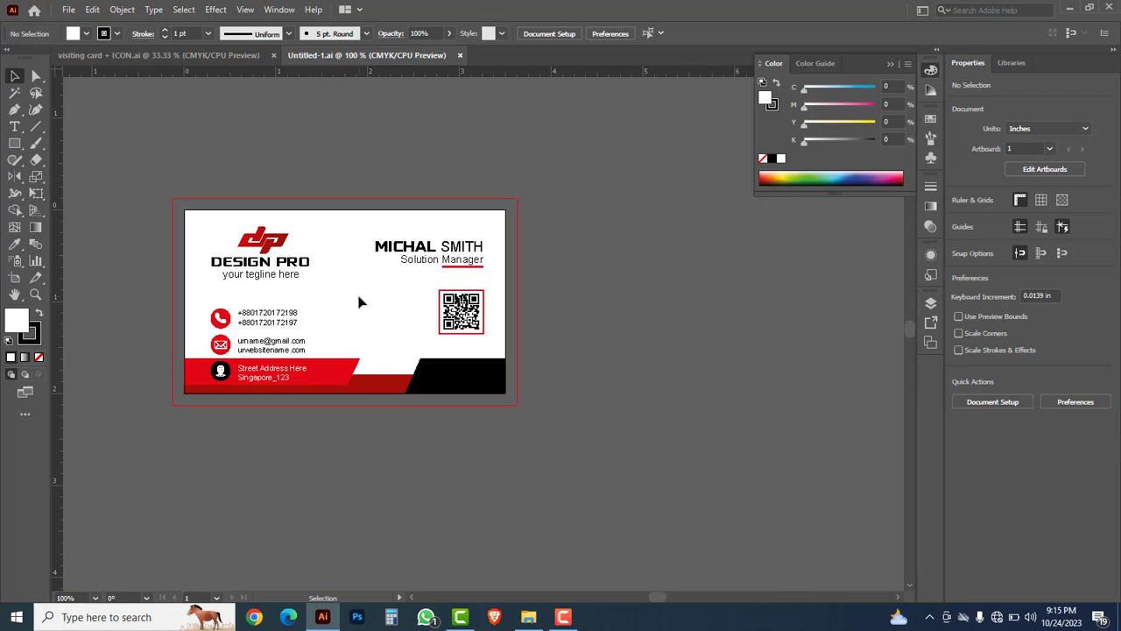
Step: Copy Artboard 1 to its right as Artboard 1 copy and zoom in on the duplicate card
click(14, 277)
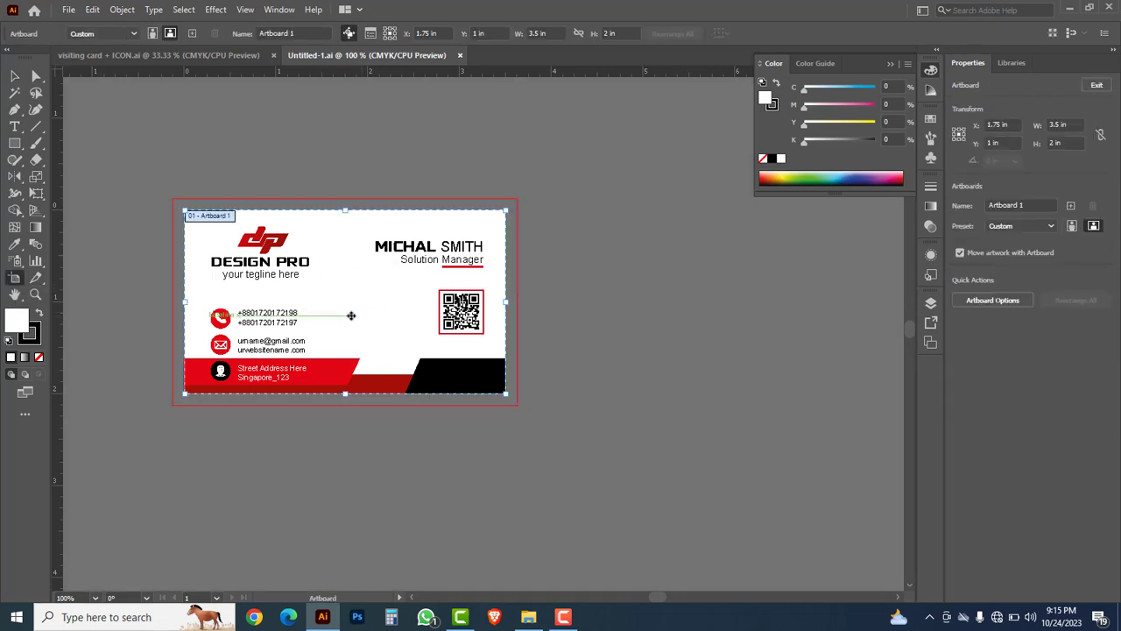
drag(353, 320, 460, 338)
click(15, 76)
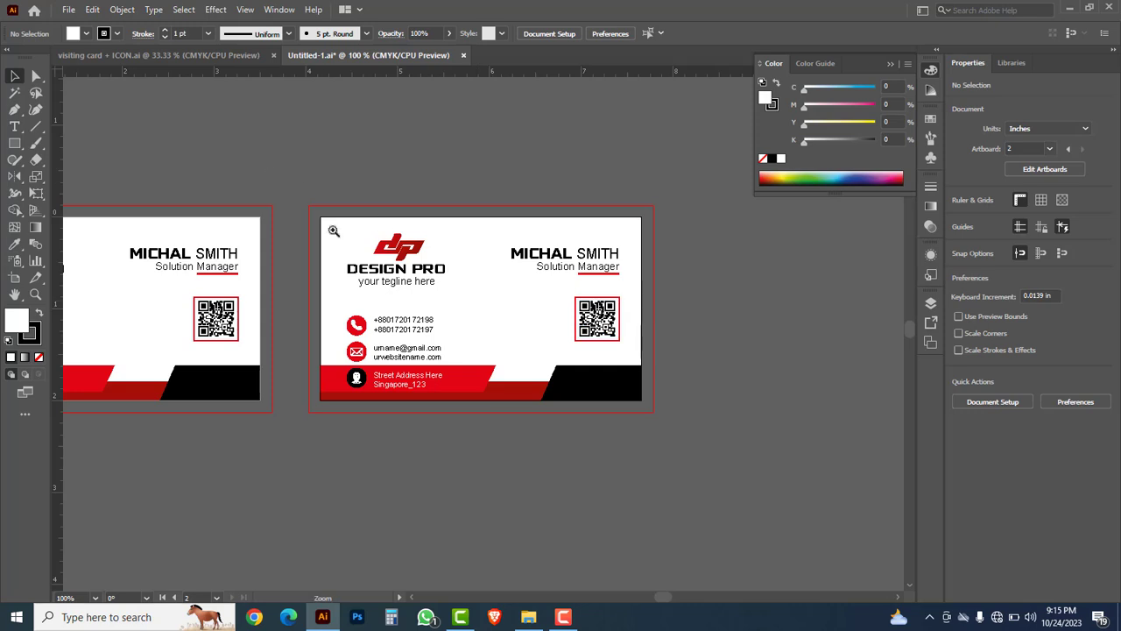
drag(271, 173, 735, 458)
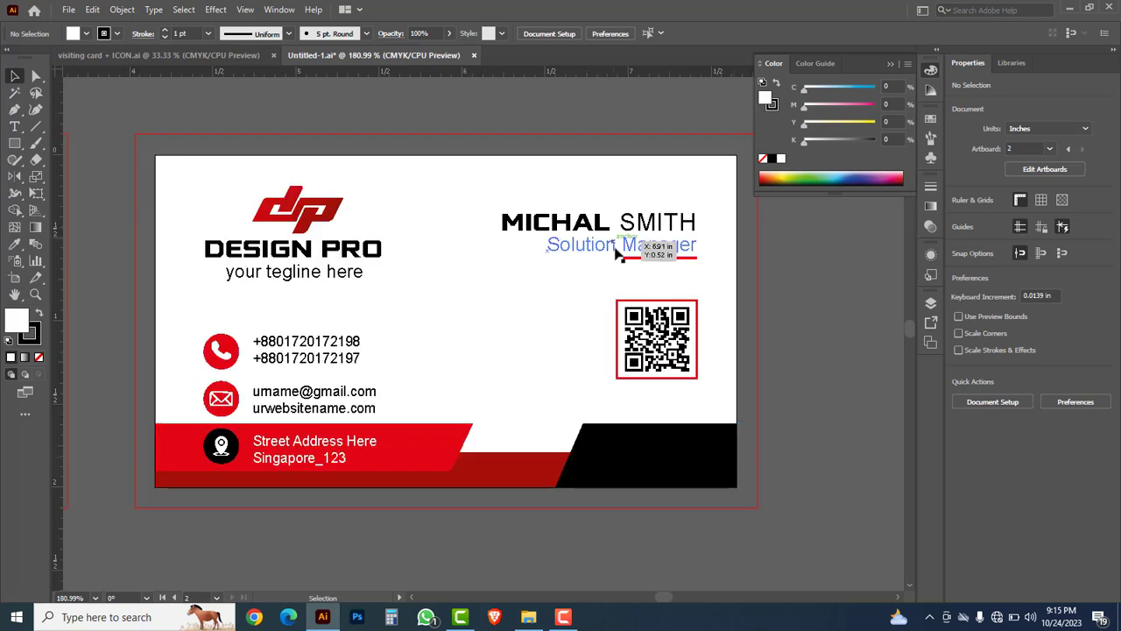
click(574, 357)
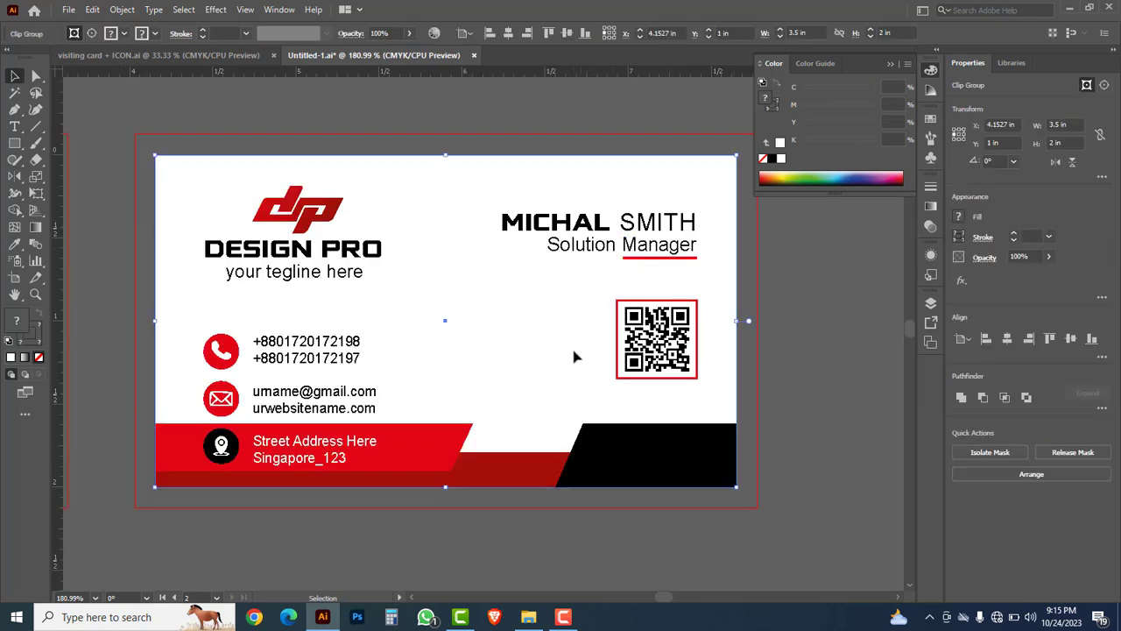
Step: Release the copied card's clipping mask and delete the unfilled clipping rectangle
right_click(517, 350)
click(567, 426)
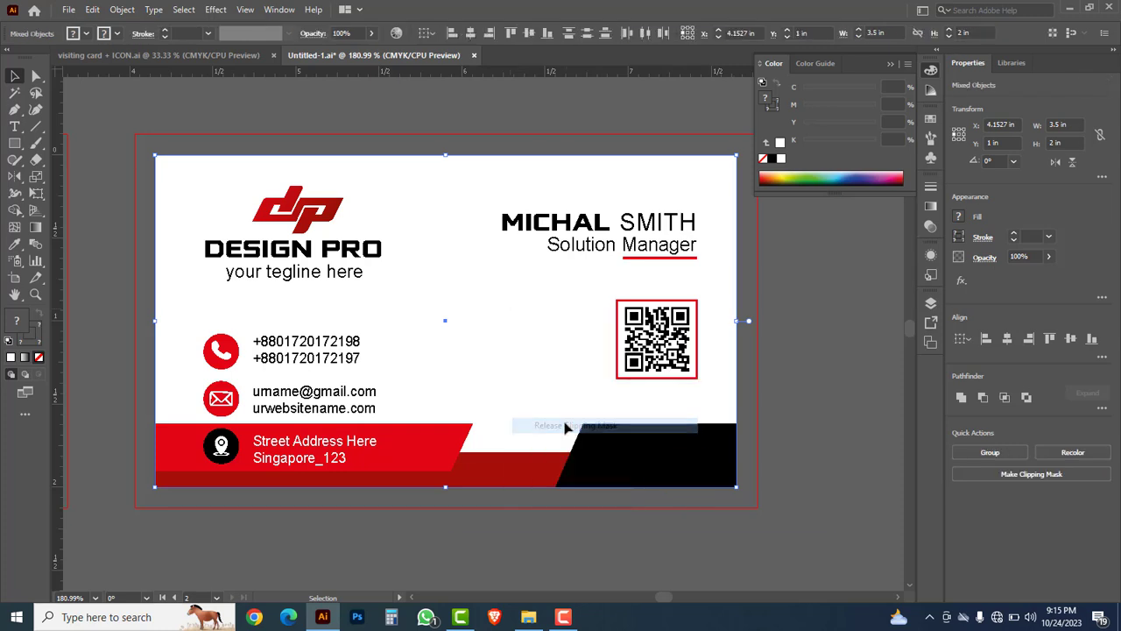
click(740, 550)
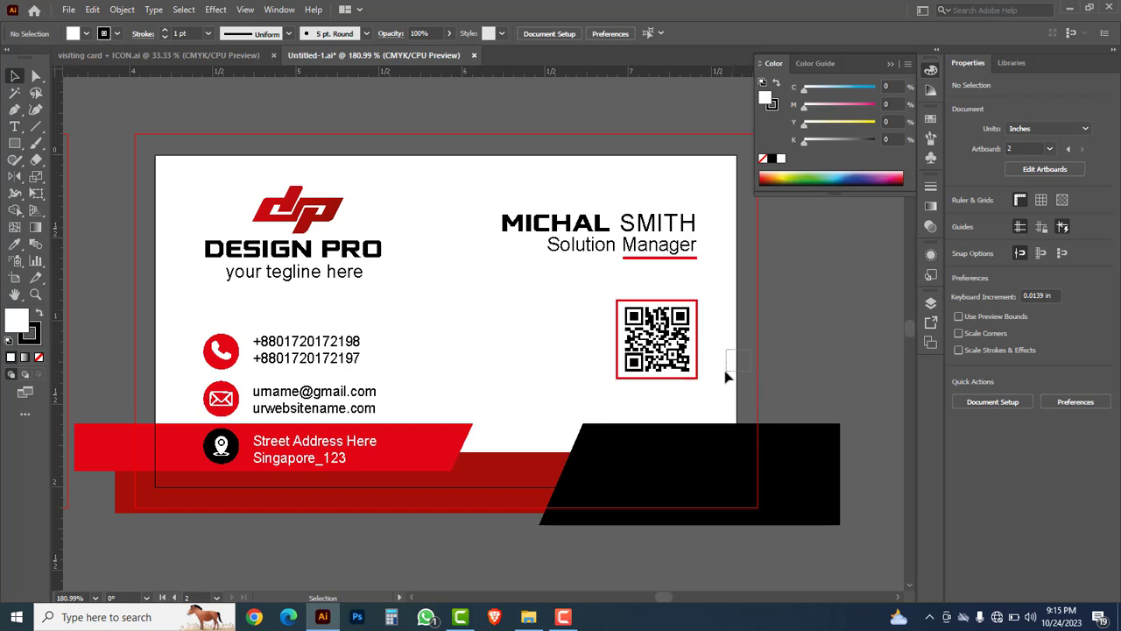
click(737, 373)
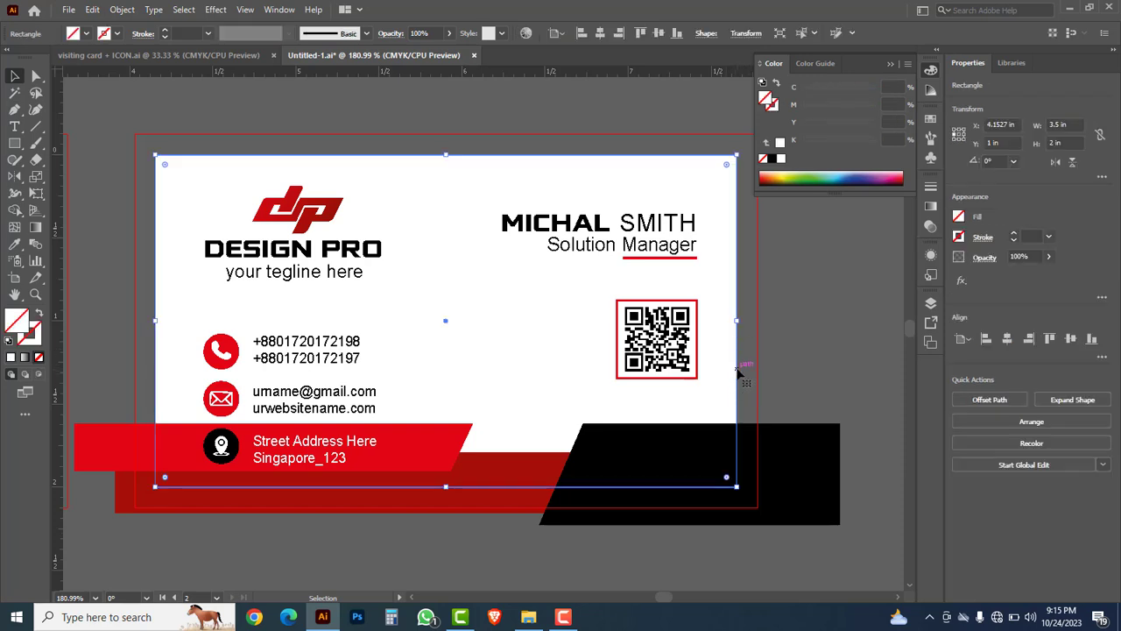
key(Delete)
Step: Ungroup all of the copied card's artwork
drag(726, 400, 478, 206)
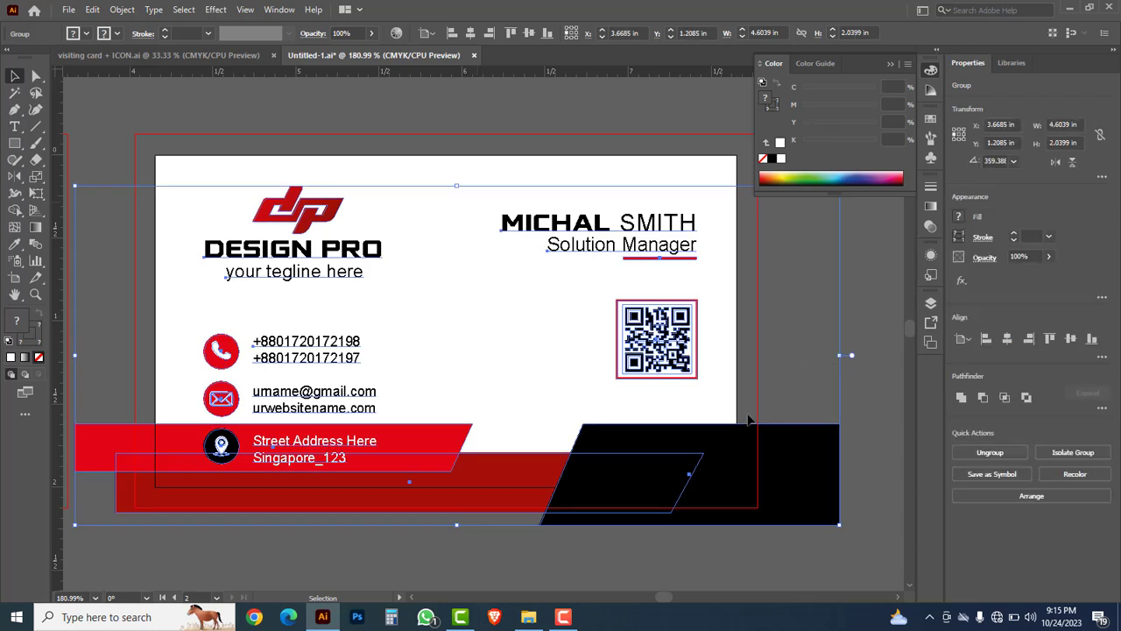
right_click(855, 283)
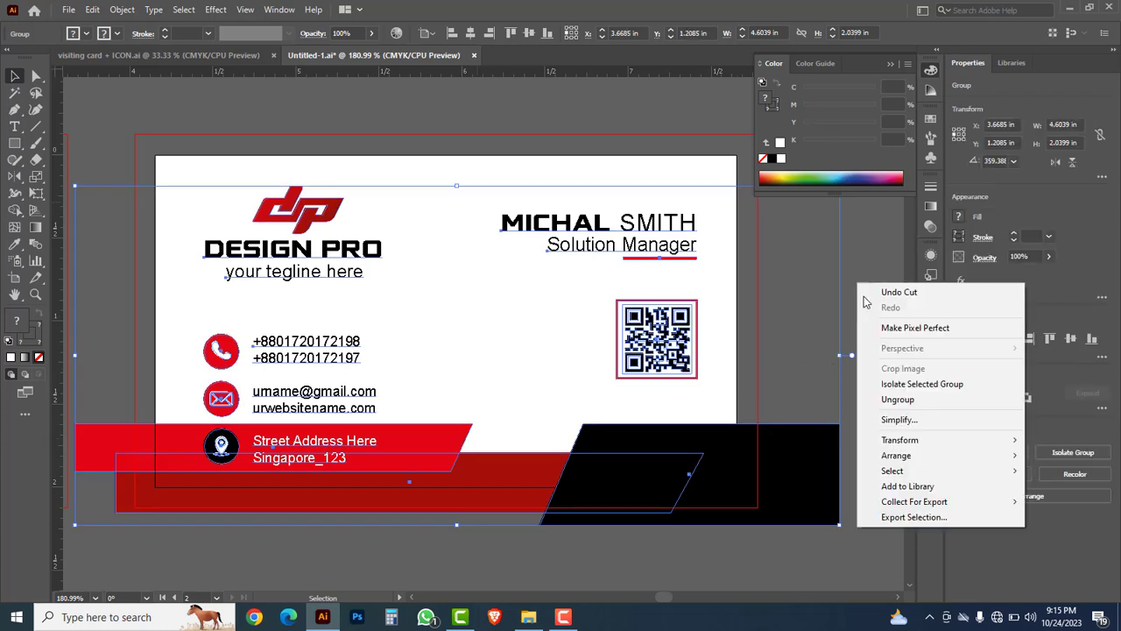
click(897, 399)
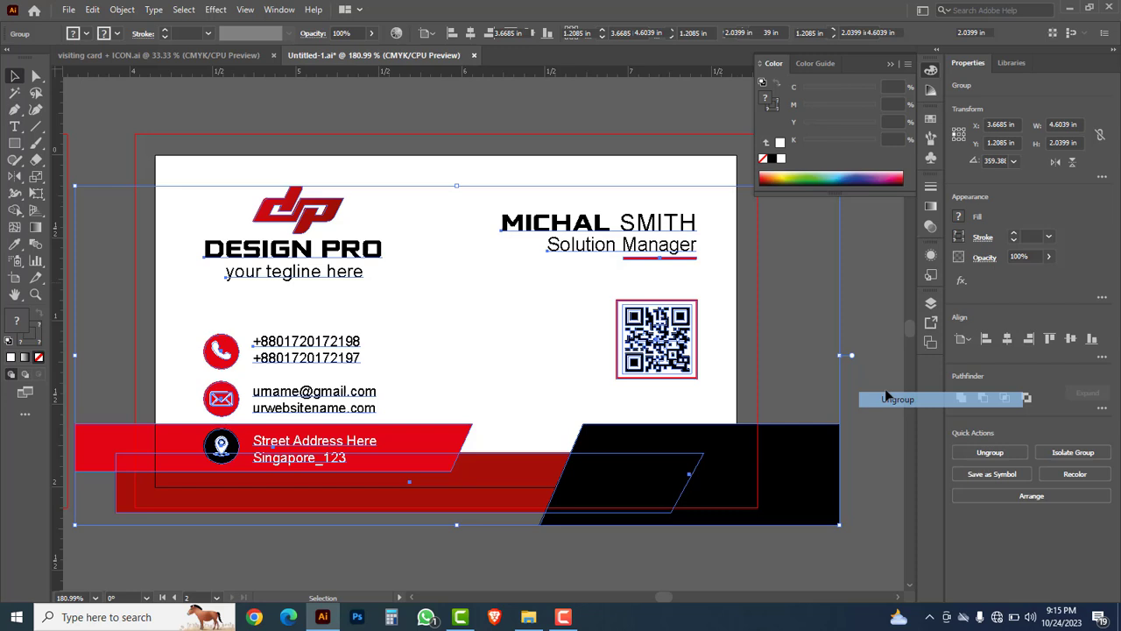
click(849, 333)
Step: Delete the name, title, QR code, contact texts and icons from the second card
drag(484, 210, 693, 360)
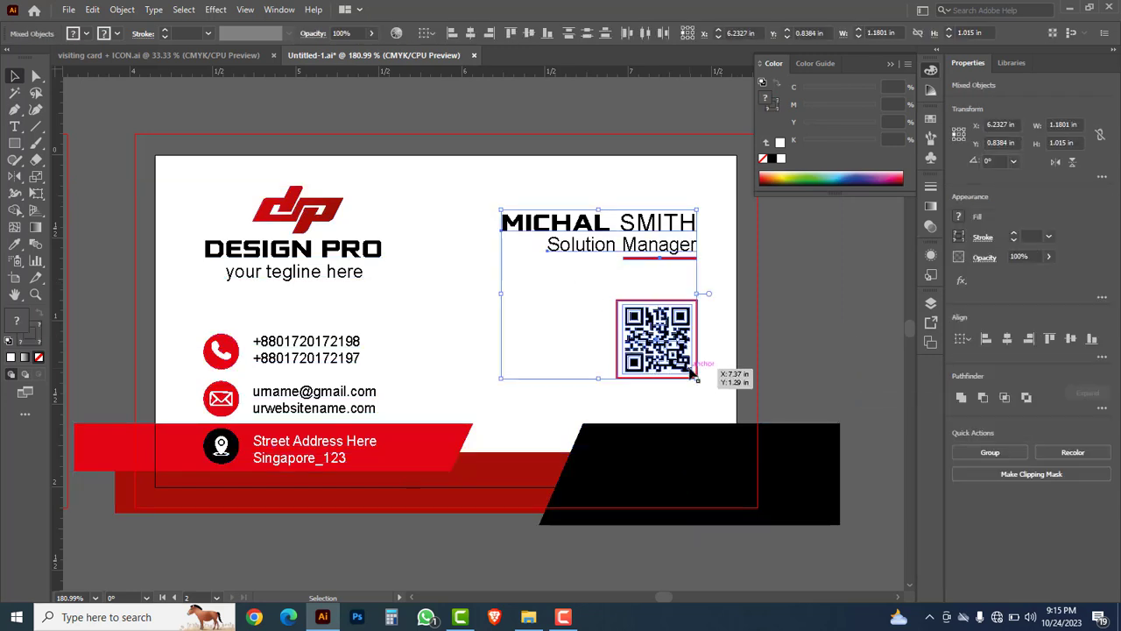
key(Delete)
drag(401, 310, 216, 409)
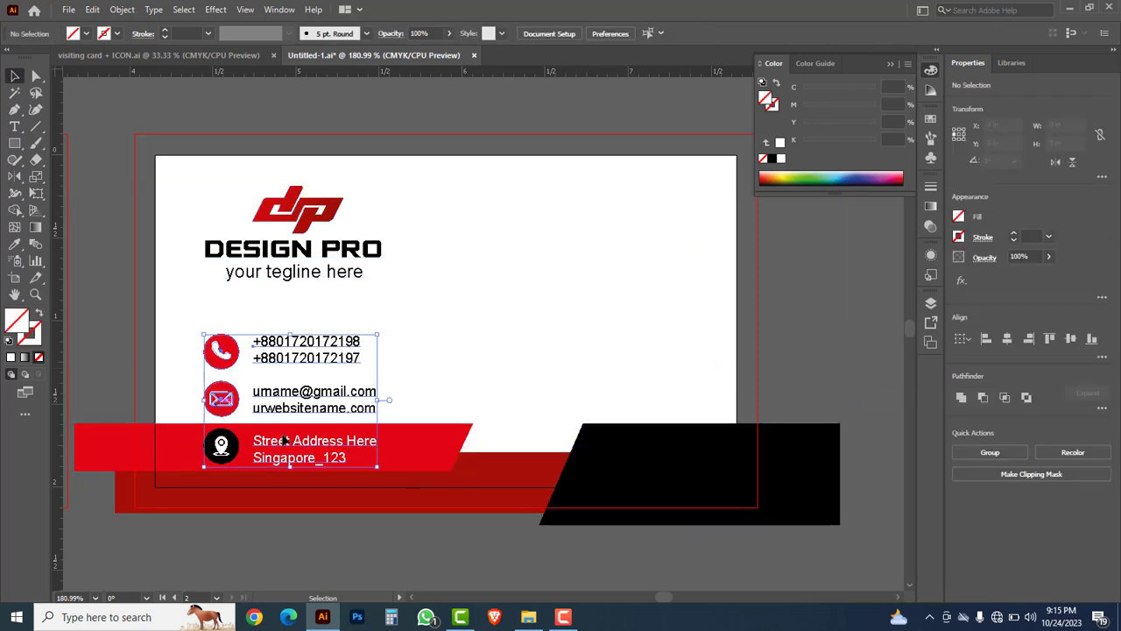
key(Delete)
click(222, 442)
Step: Delete the location icon group and move the DP logo group to the card's centre
key(Delete)
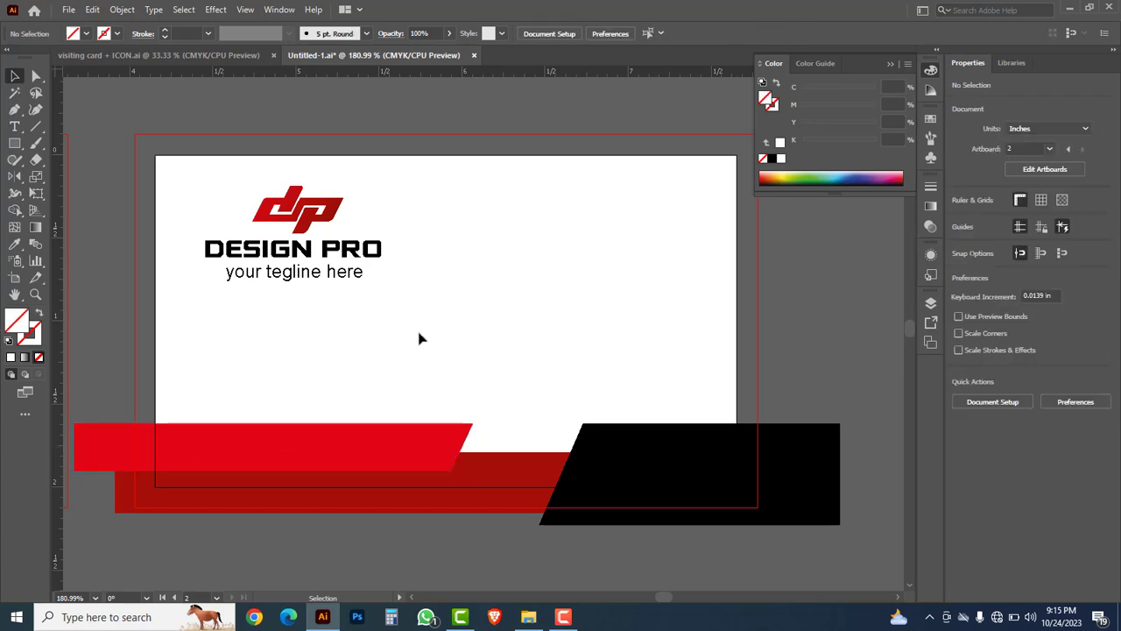
drag(384, 309, 238, 203)
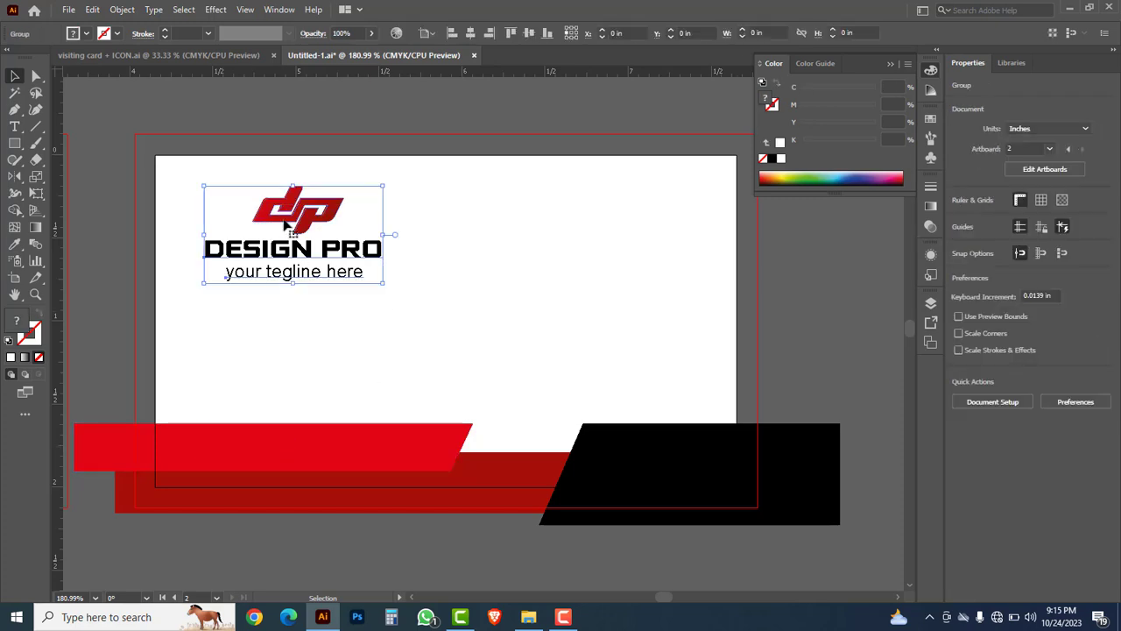
drag(308, 216, 474, 275)
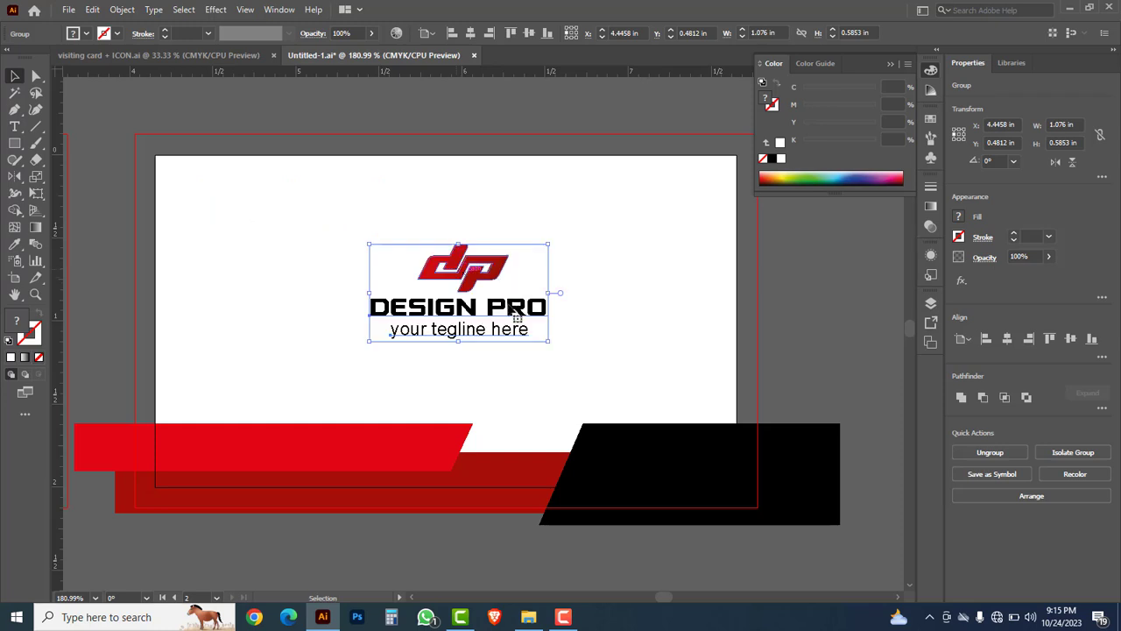
click(592, 351)
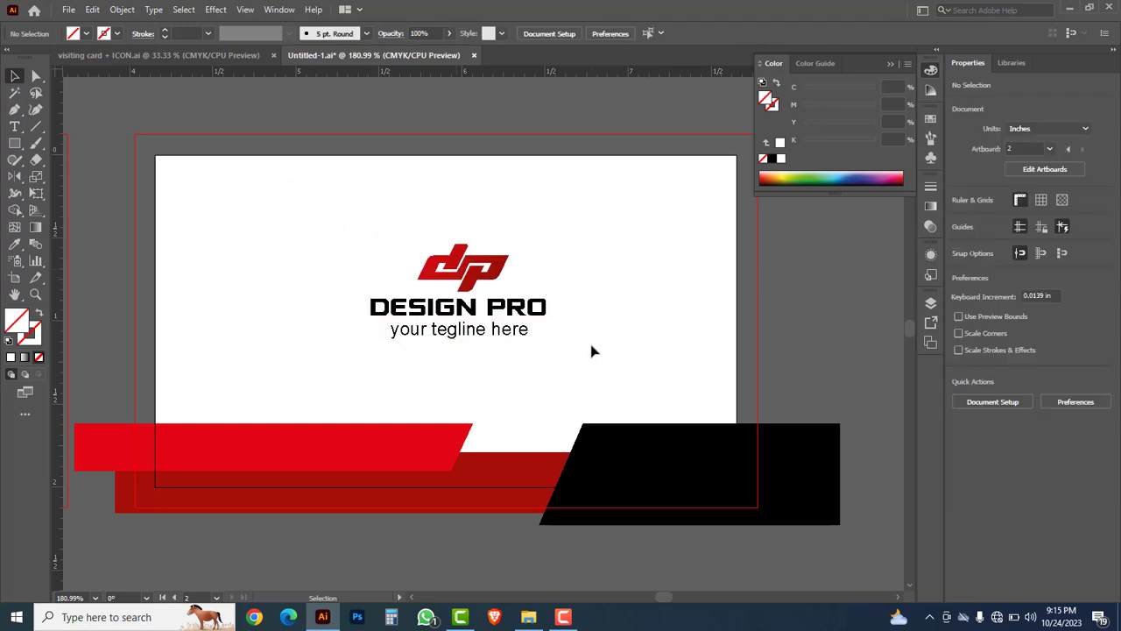
Step: Clip all back-card objects to the white card shape so the bands end at the edges
click(685, 306)
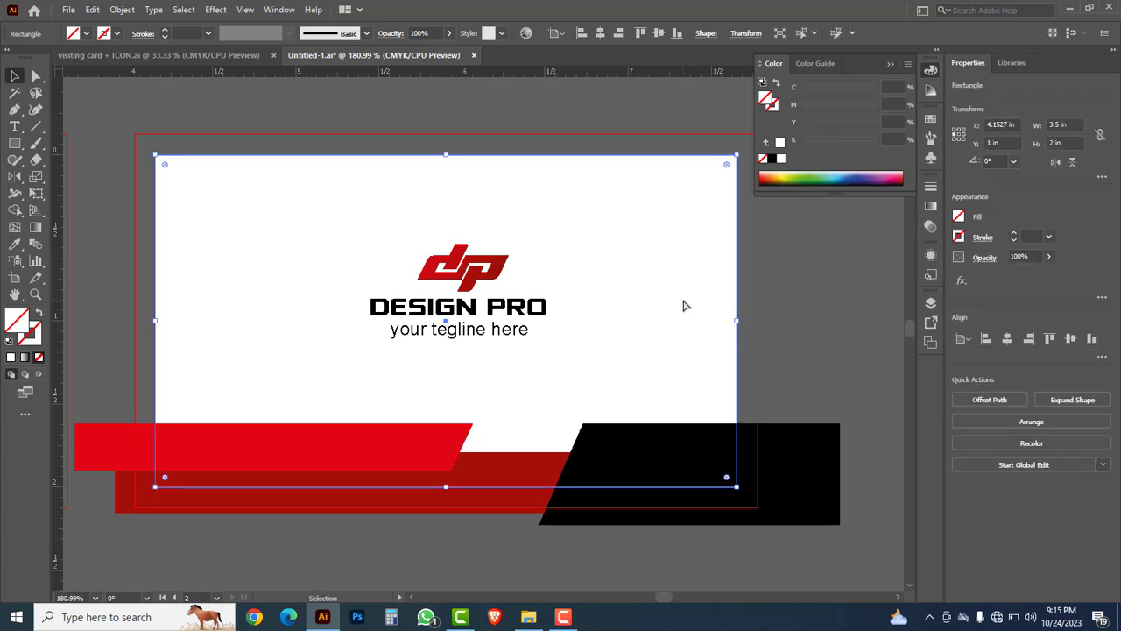
drag(788, 546, 143, 125)
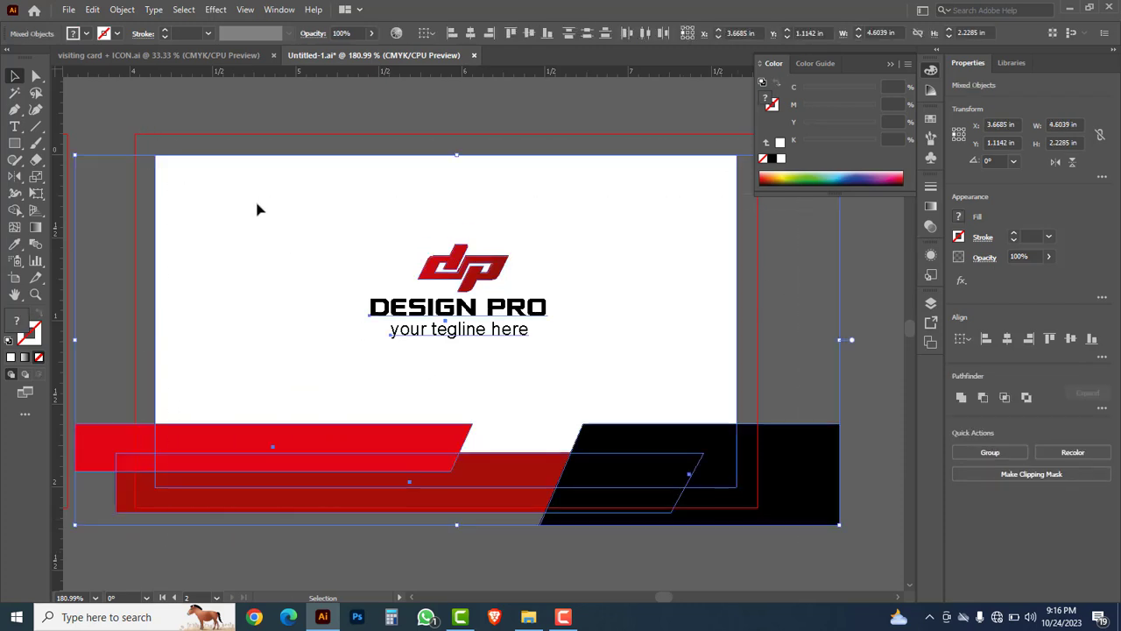
right_click(257, 209)
click(311, 328)
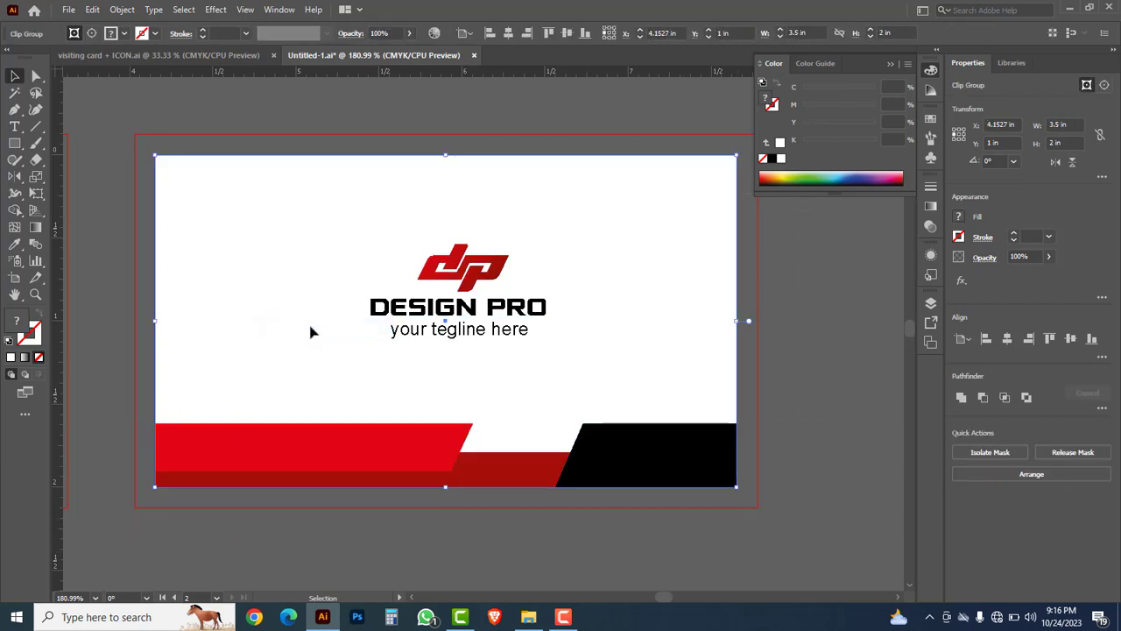
click(823, 396)
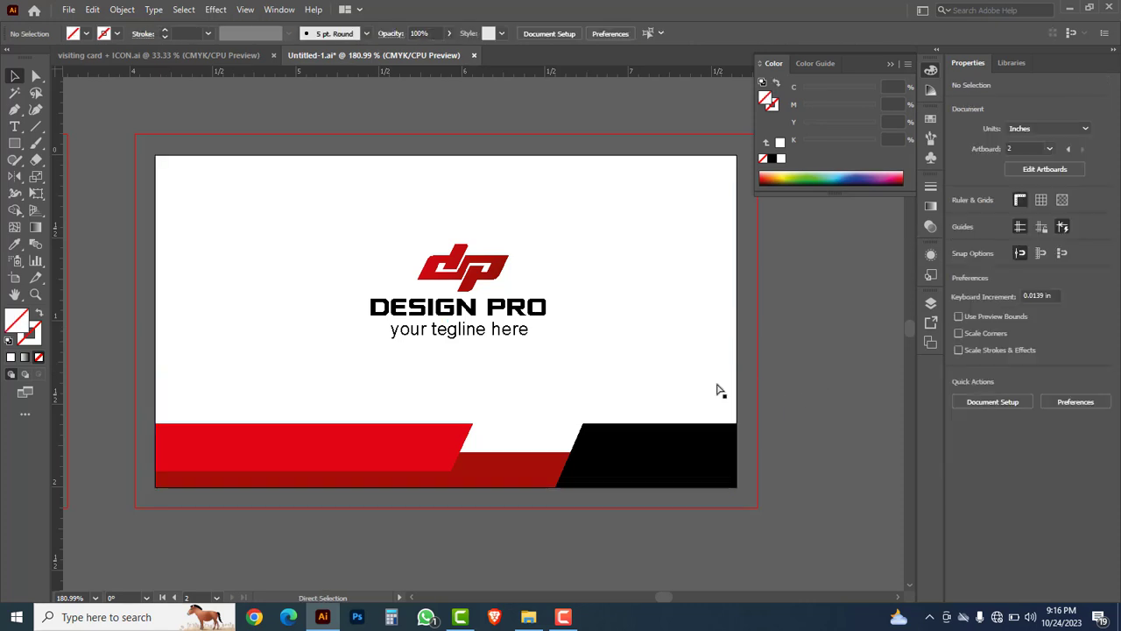
ctrl+alt+click(447, 365)
Step: Narrow the red band at the back card's lower left to about 1.45 in wide
ctrl+alt+click(446, 364)
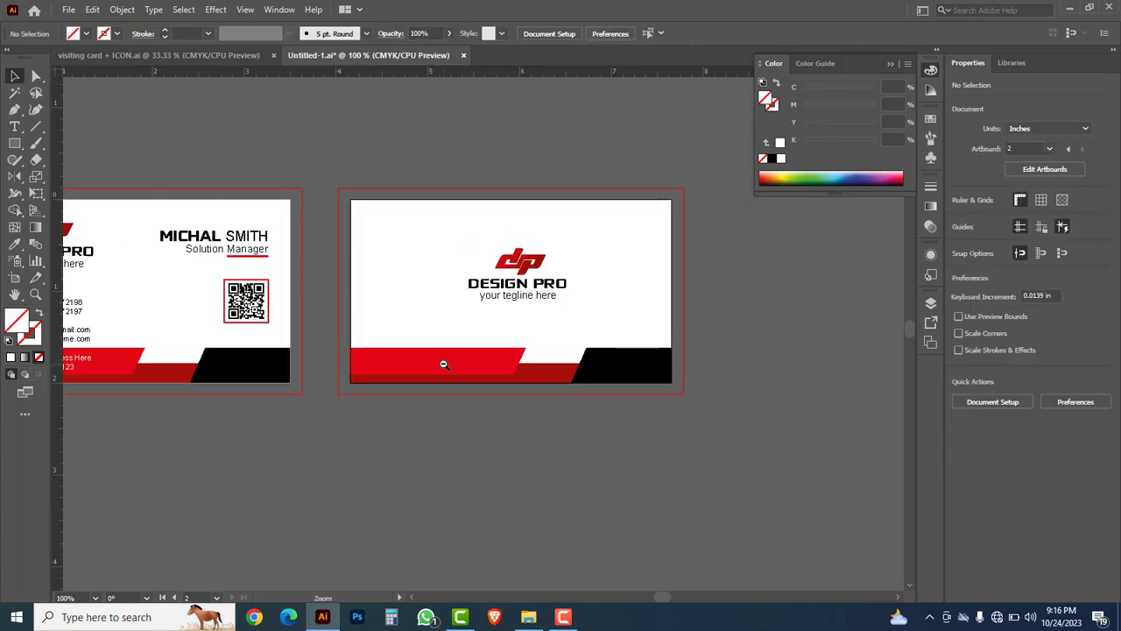
drag(438, 440, 543, 483)
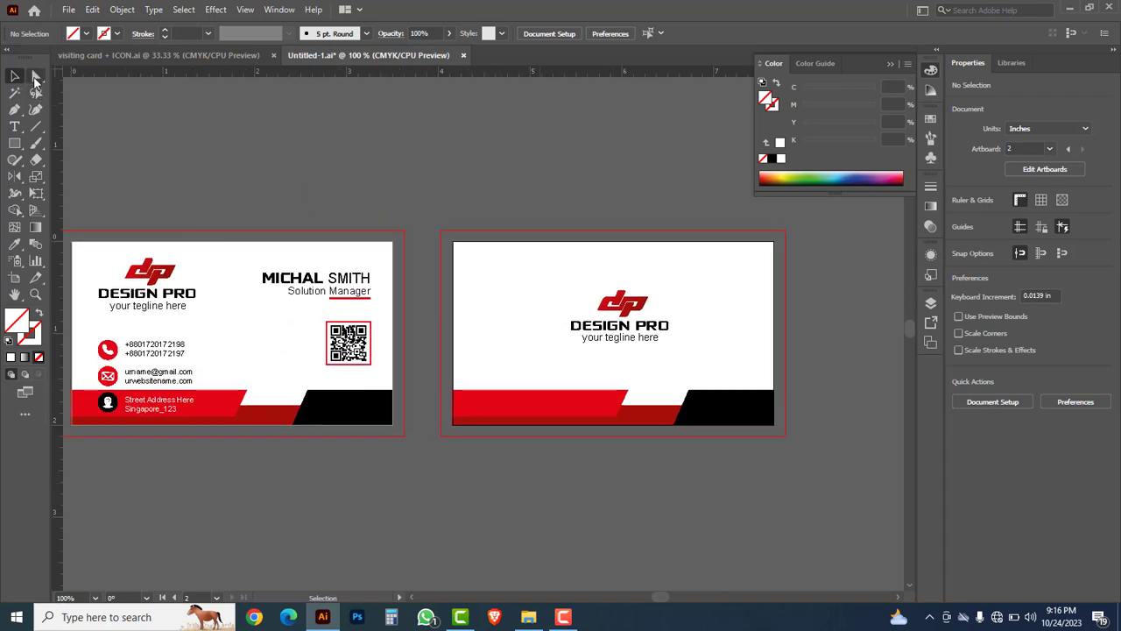
click(35, 79)
click(526, 405)
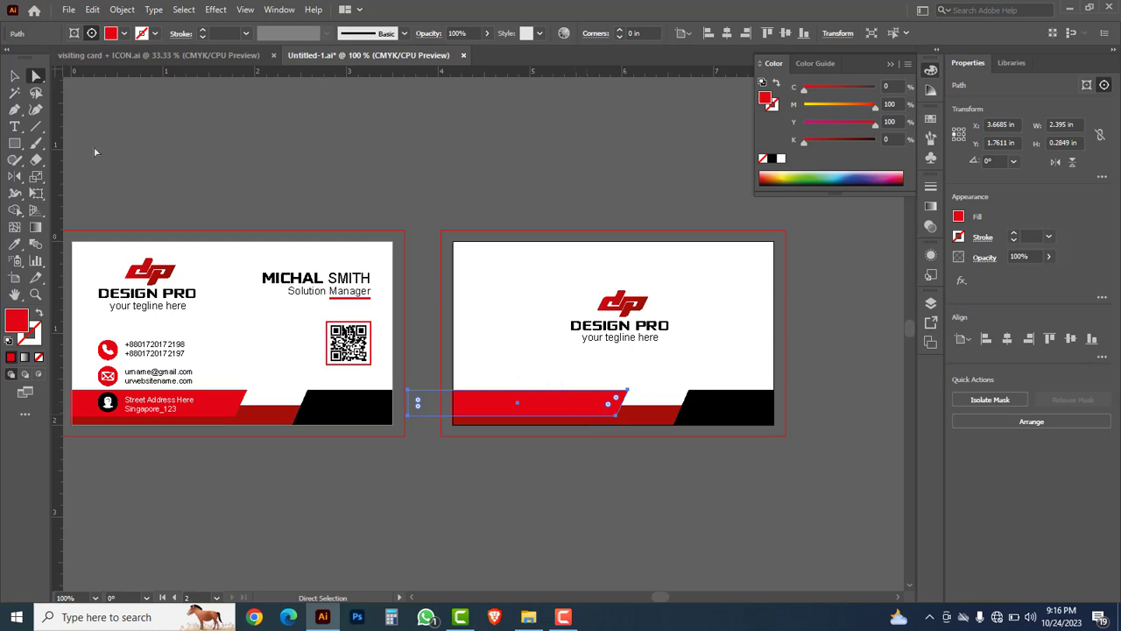
click(15, 76)
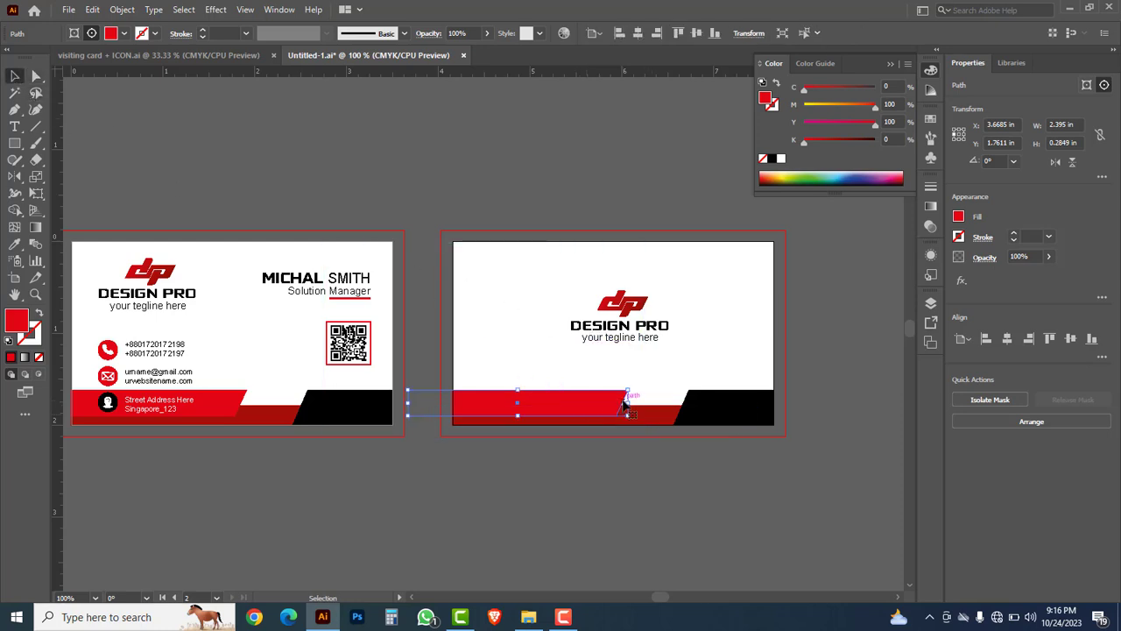
drag(626, 403, 541, 405)
Step: Recolour the narrowed band black by sampling the right-hand black shape with the Eyedropper
key(i)
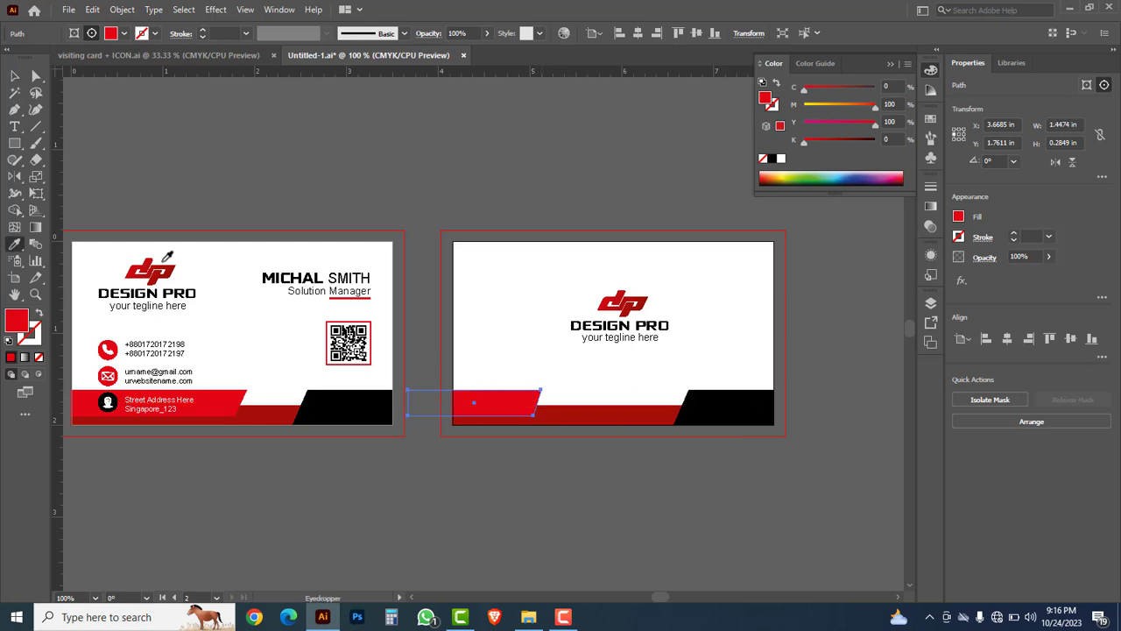
right_click(15, 245)
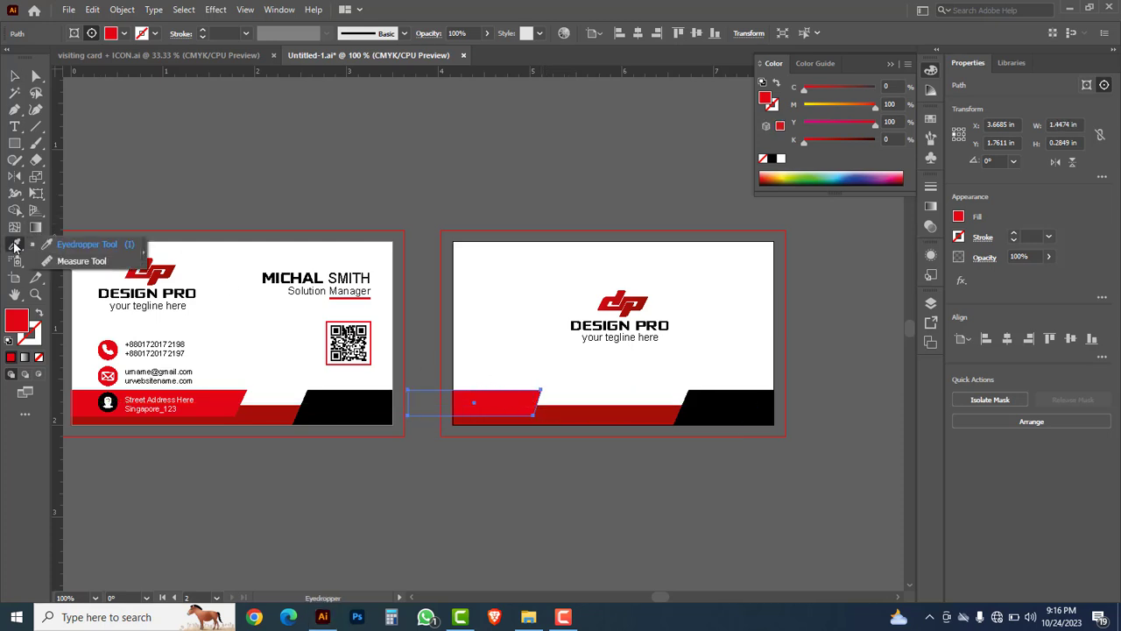
click(65, 247)
click(710, 401)
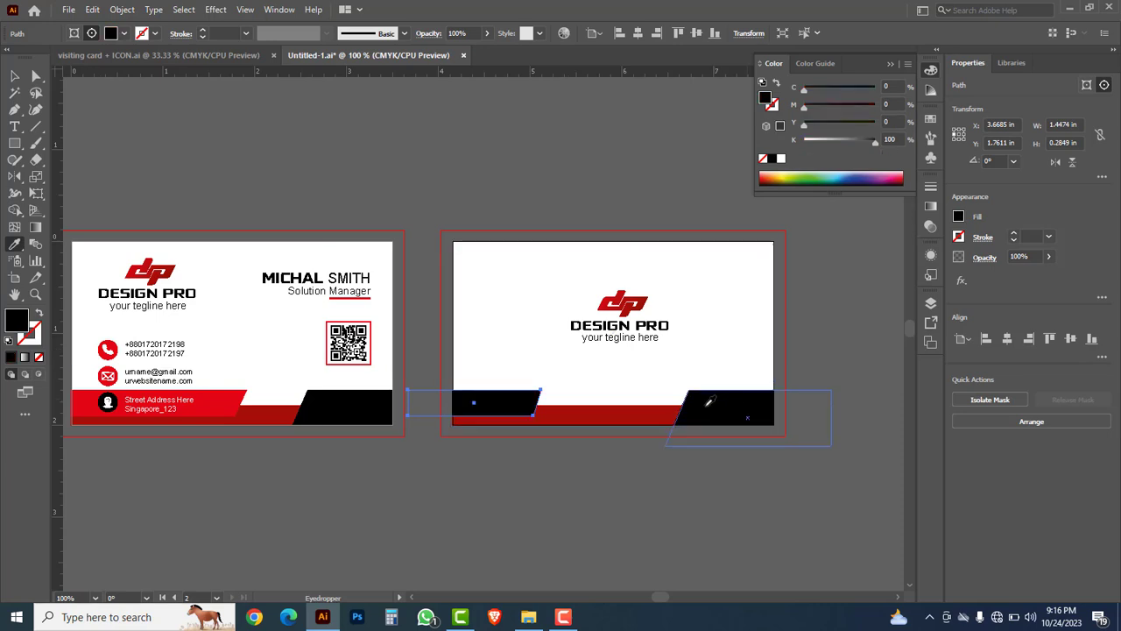
click(15, 77)
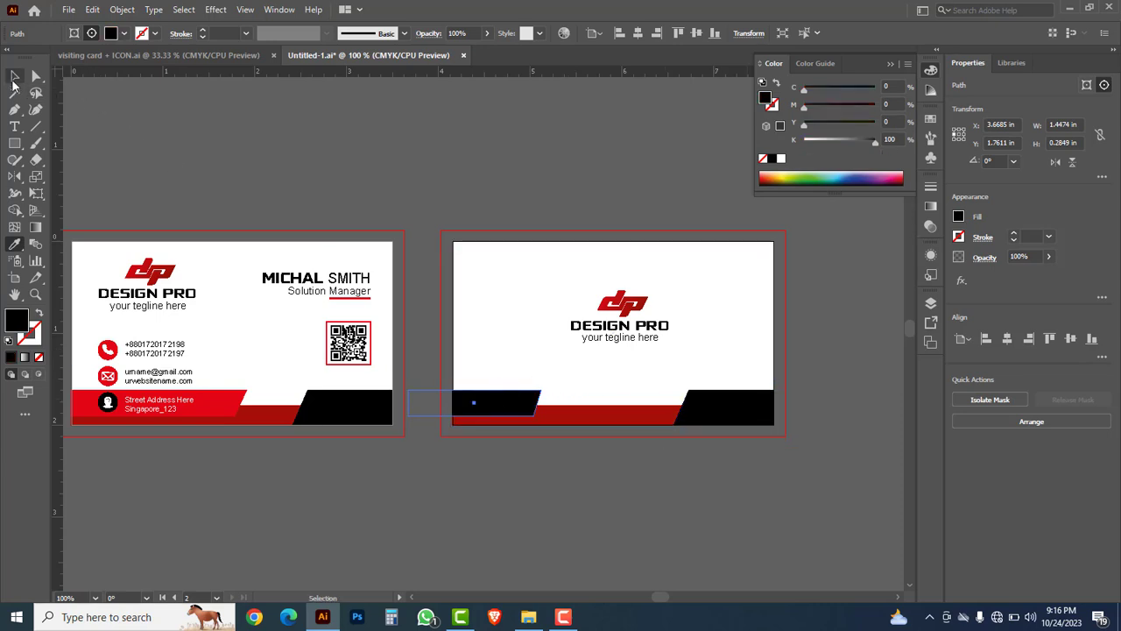
click(455, 163)
Step: Hide all panels, zoom and pan across the front and back cards, then open the File menu
key(Tab)
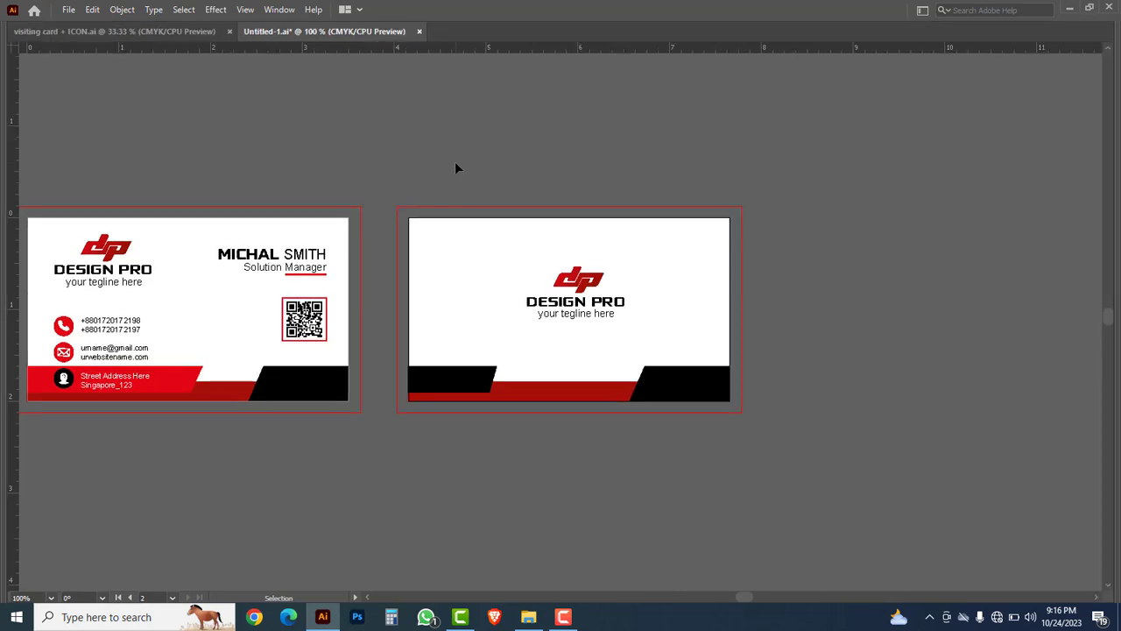
drag(415, 481, 565, 481)
drag(280, 262, 555, 447)
drag(1004, 564, 496, 506)
drag(819, 512, 615, 509)
drag(367, 506, 374, 522)
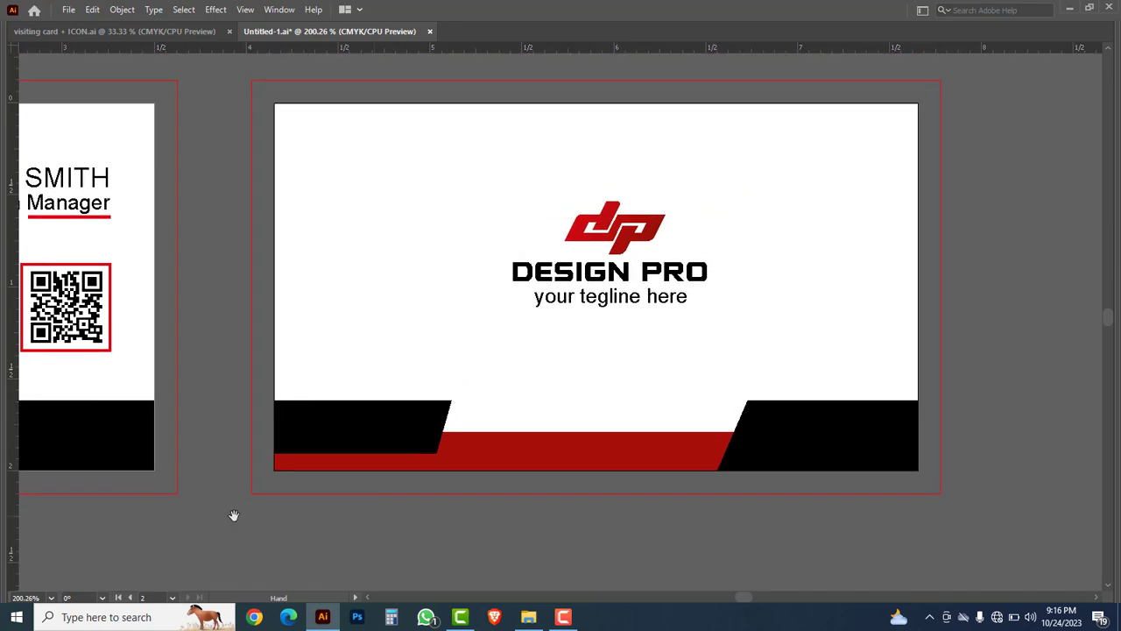
drag(52, 515, 594, 534)
drag(470, 544, 522, 544)
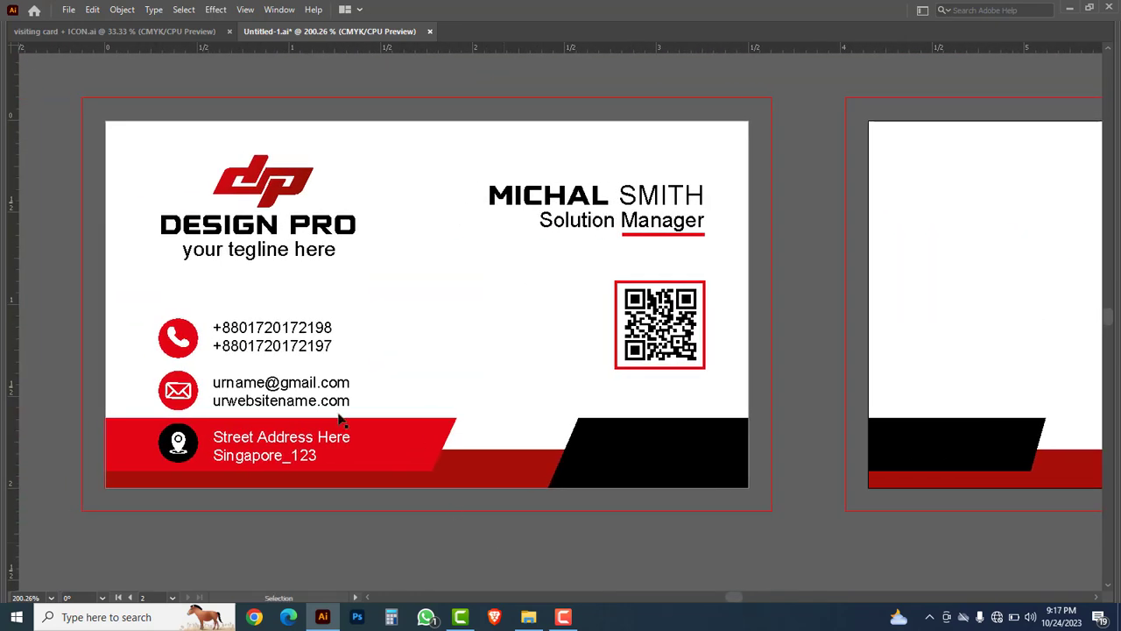
click(68, 9)
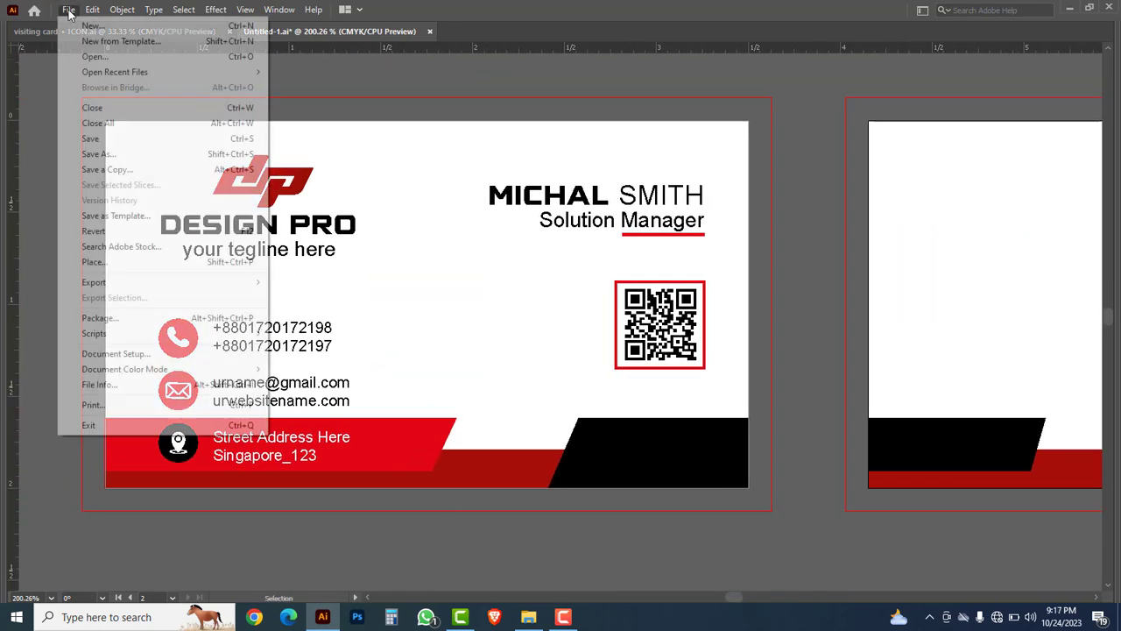
Step: Save the design as 'business card.ai' with the default Illustrator options
click(113, 156)
text(business card)
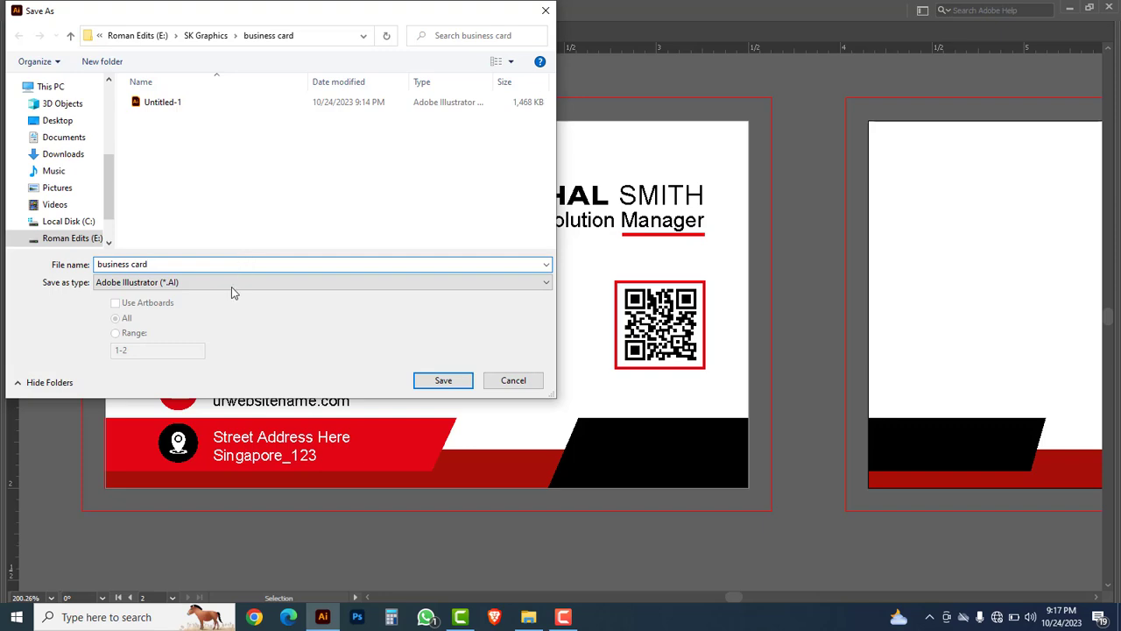
click(442, 381)
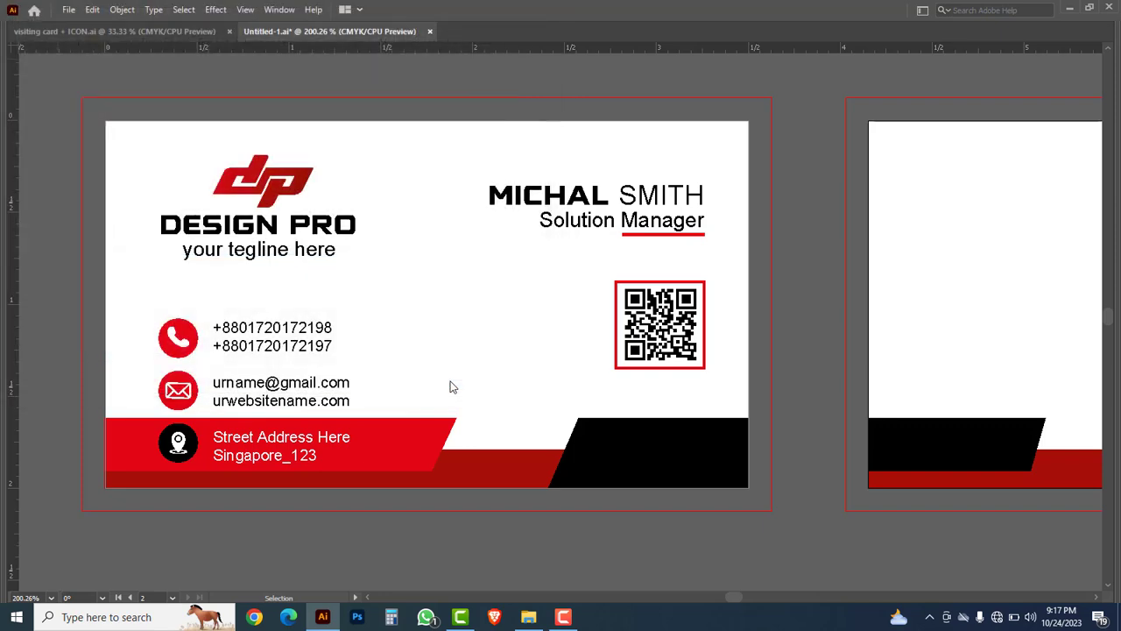
click(629, 503)
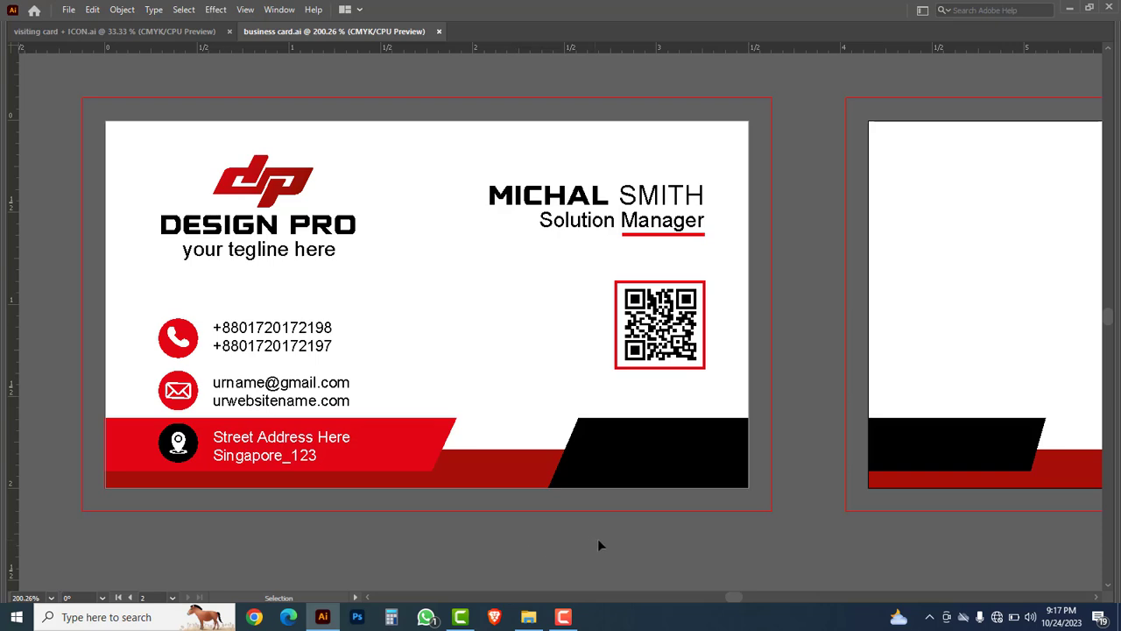
Step: Pan across the back card, then return to the front card to review both sides
key(space)
drag(777, 556, 396, 539)
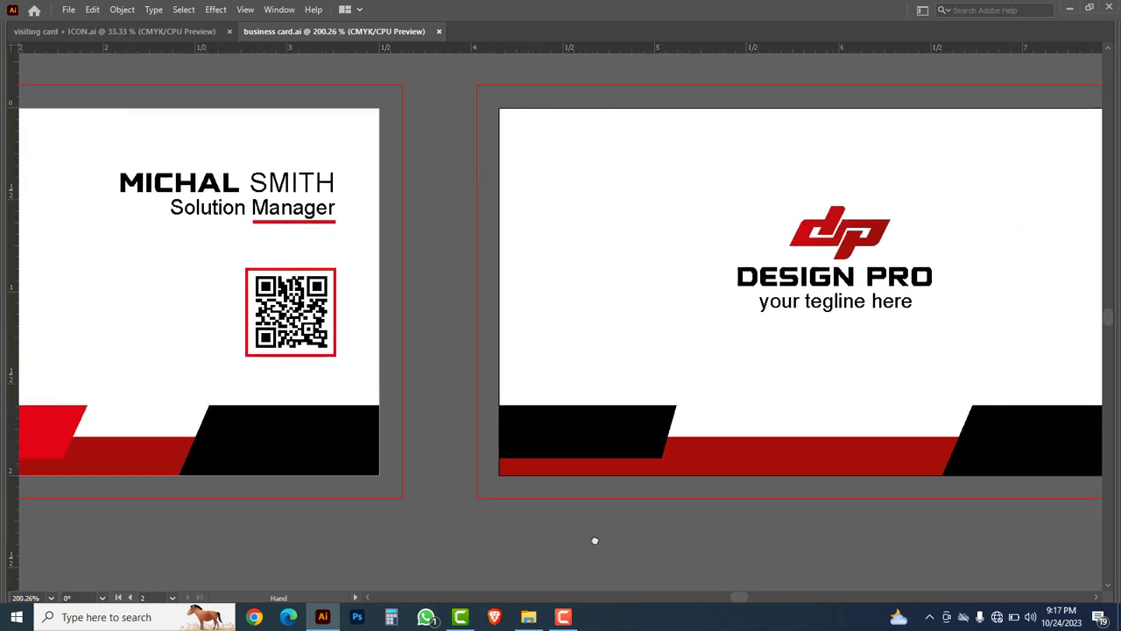
drag(725, 538, 450, 540)
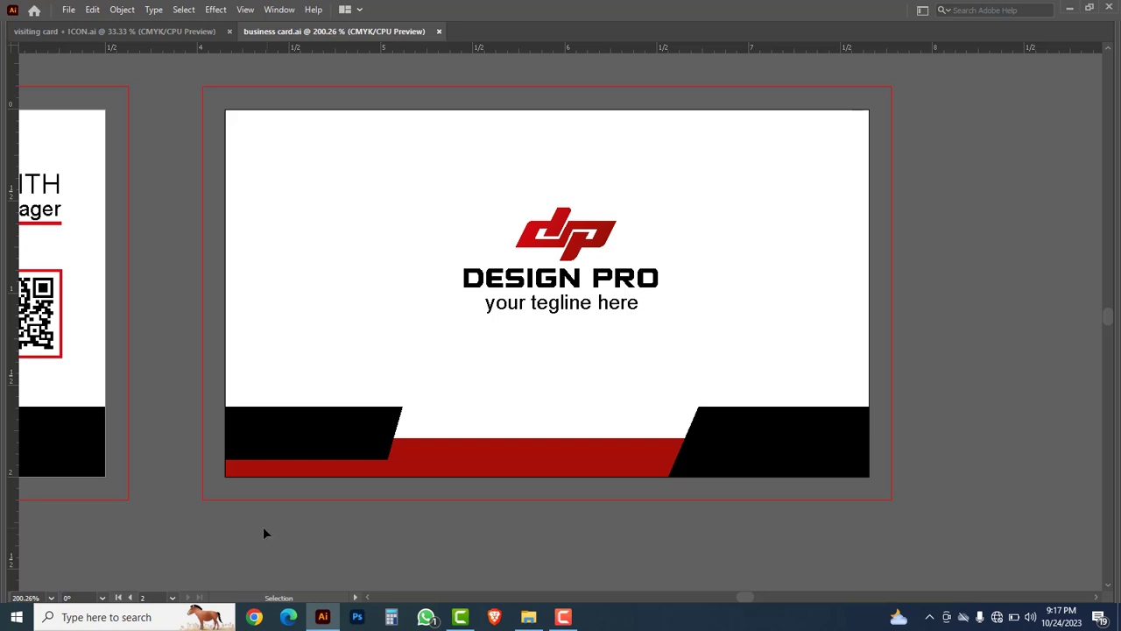
drag(135, 529, 514, 530)
drag(272, 535, 395, 538)
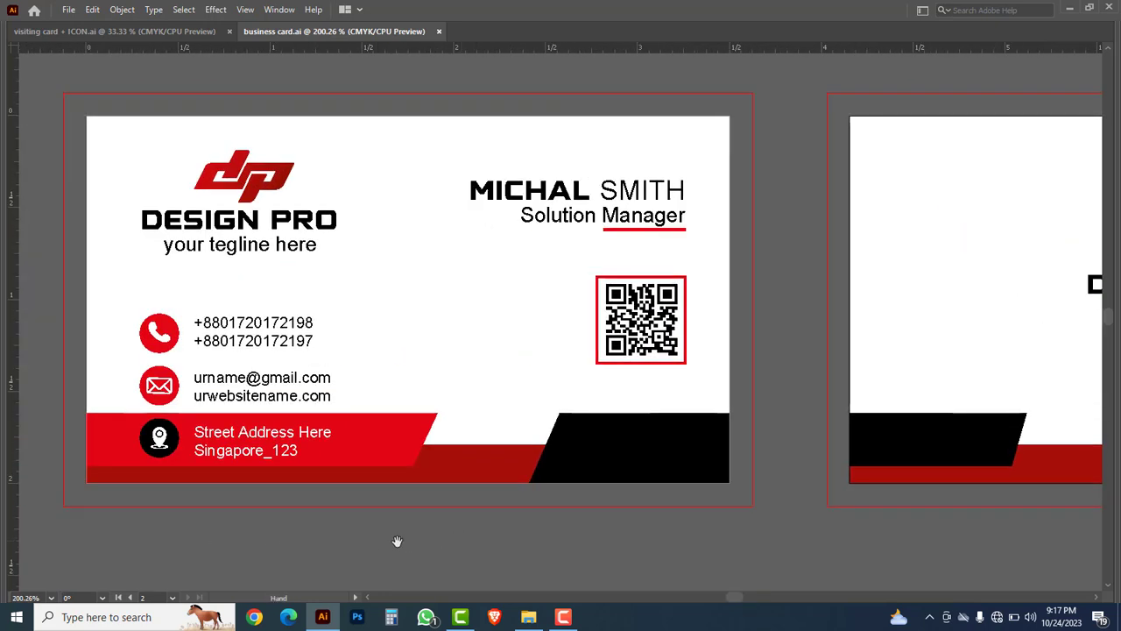